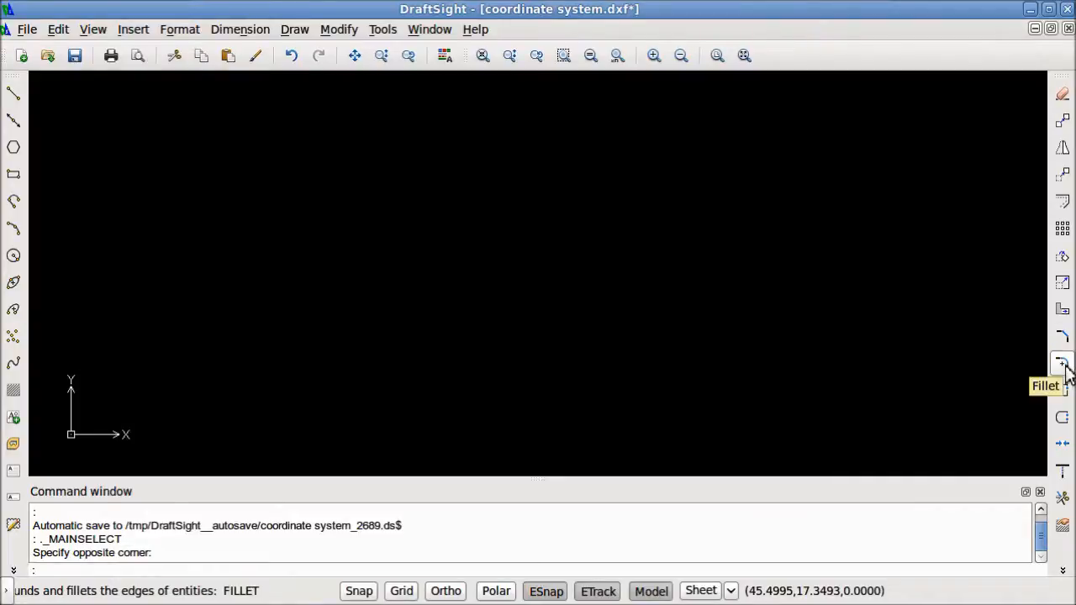
# Draw a single, slightly sloping, nearly horizontal line in the upper part of the empty drawing
pyautogui.click(1064, 571)
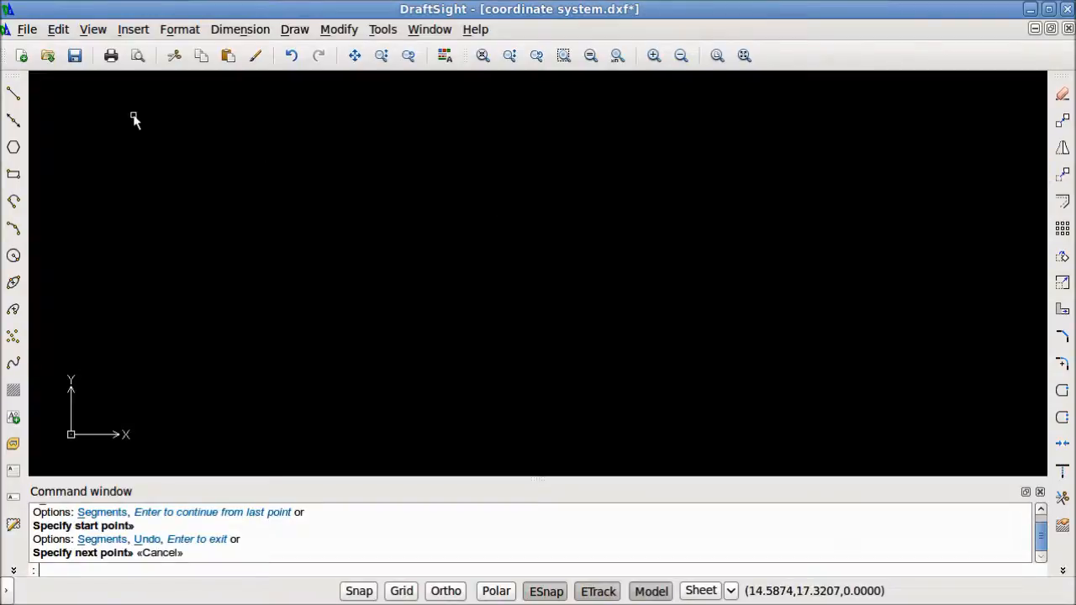
pyautogui.click(14, 93)
pyautogui.click(264, 155)
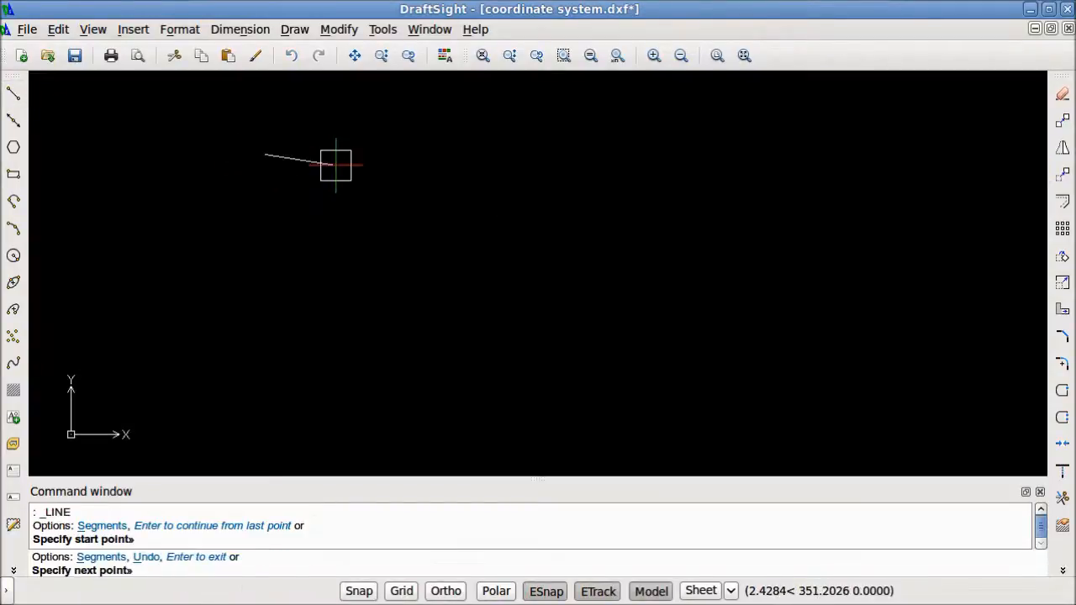
pyautogui.click(474, 158)
pyautogui.press('Return')
pyautogui.press('Return')
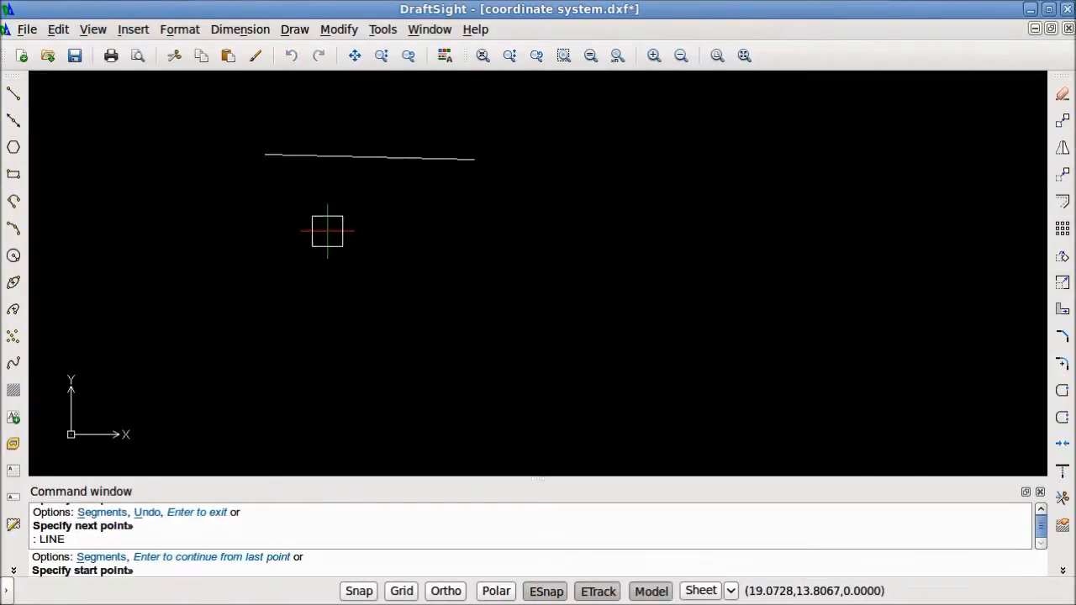
# Draw a second, longer line below the first one, sloping gently down to the right
pyautogui.click(265, 218)
pyautogui.click(524, 240)
pyautogui.press('Return')
pyautogui.press('Return')
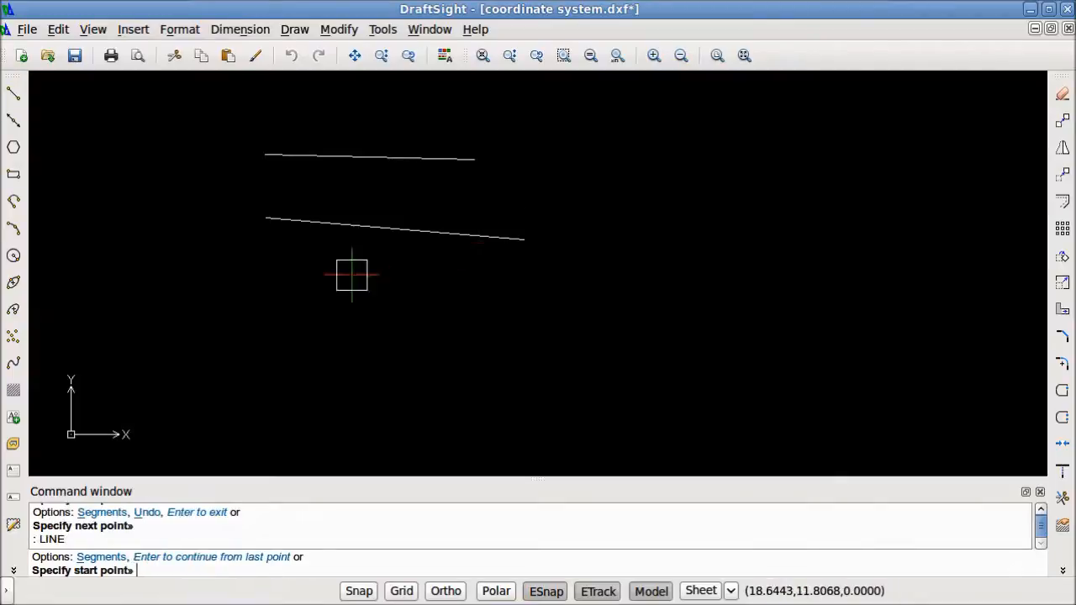
# Continue from the second line's right endpoint with two more connected segments, forming a zigzag
pyautogui.press('Return')
pyautogui.click(241, 278)
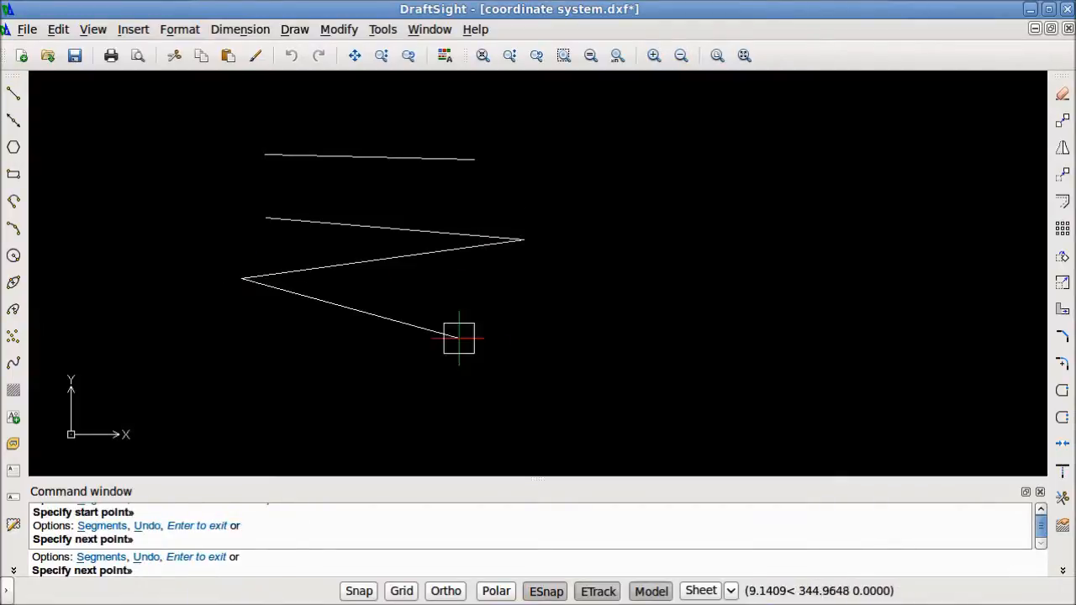
pyautogui.click(501, 348)
pyautogui.press('Escape')
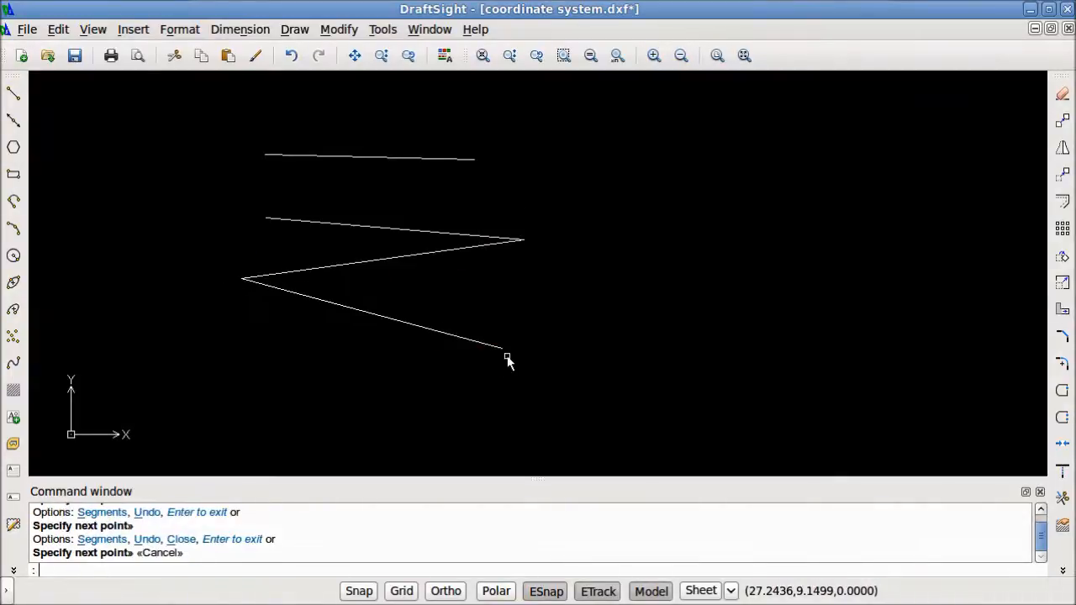
# Select the two lower zigzag segments with a crossing window and delete them
pyautogui.click(492, 386)
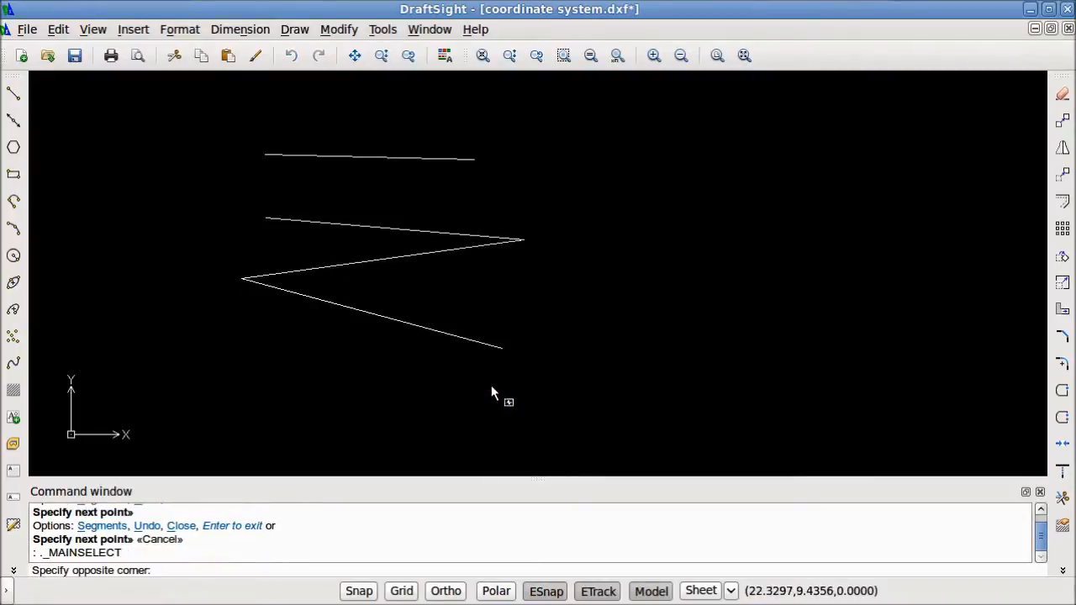
pyautogui.click(219, 271)
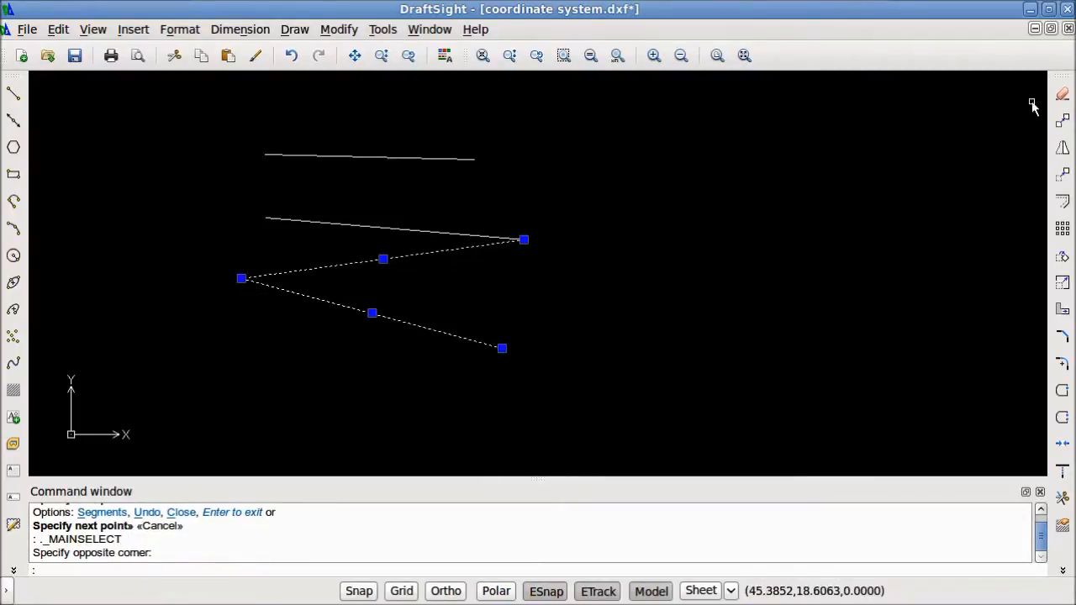
pyautogui.click(1069, 95)
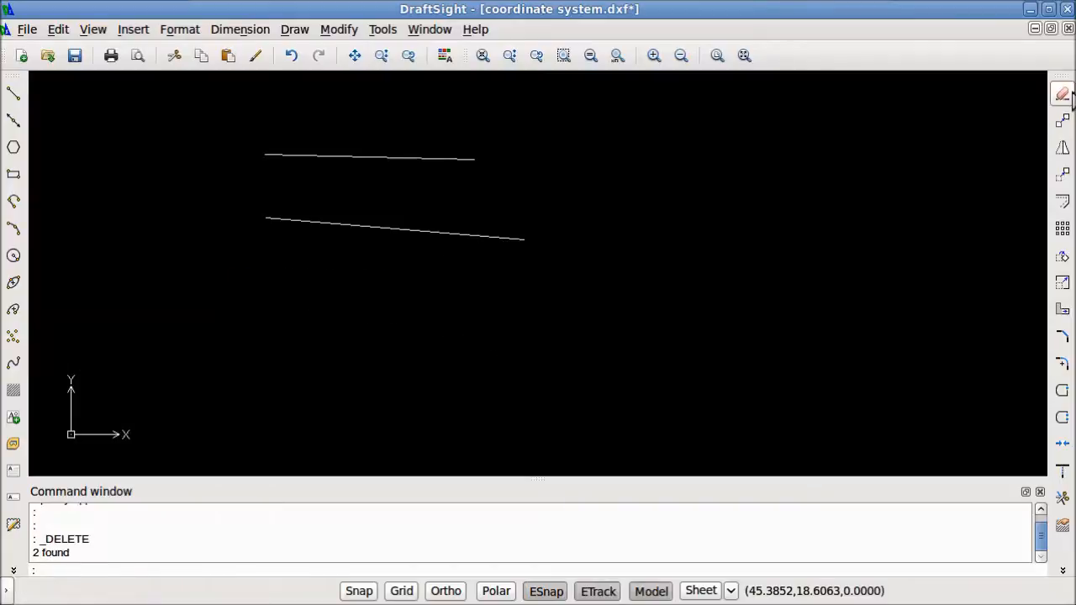
# Run the Delete command on the two remaining lines, picking the lower one directly and the upper one with a crossing window
pyautogui.click(1069, 96)
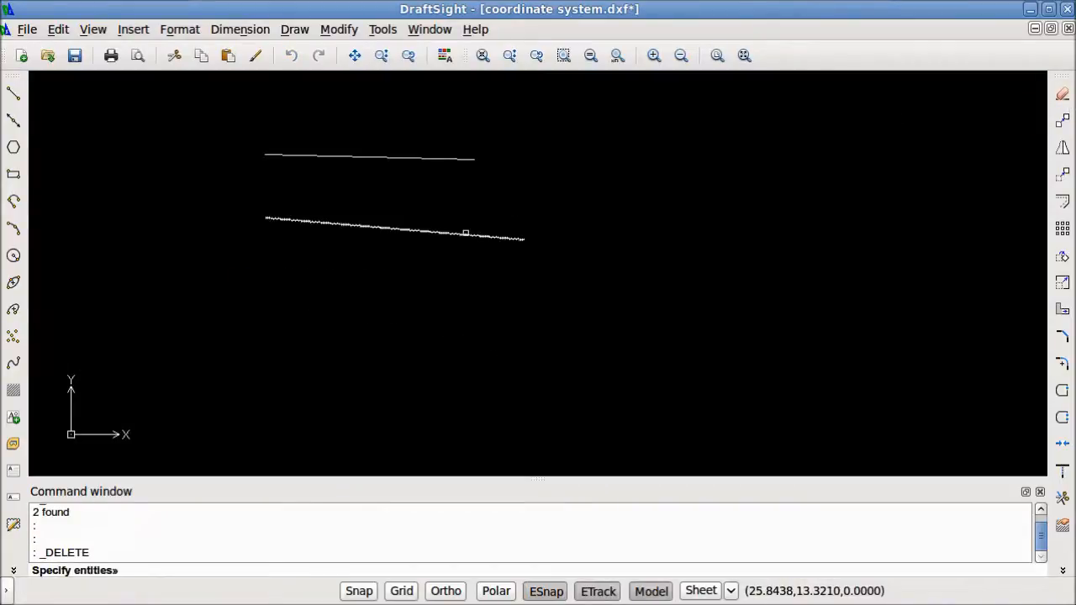
pyautogui.click(466, 233)
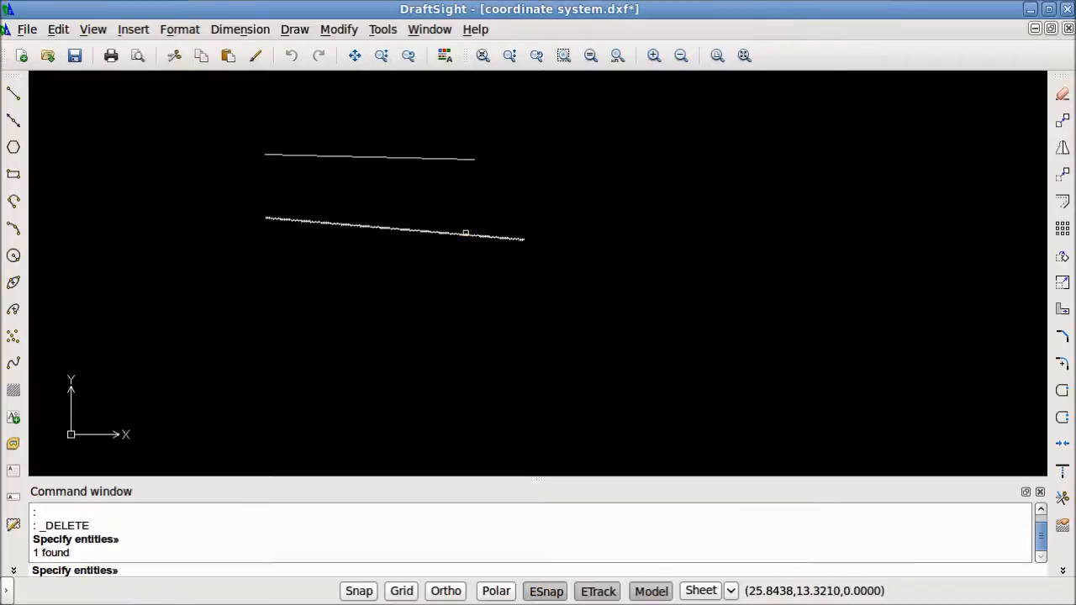
pyautogui.click(440, 186)
pyautogui.click(309, 111)
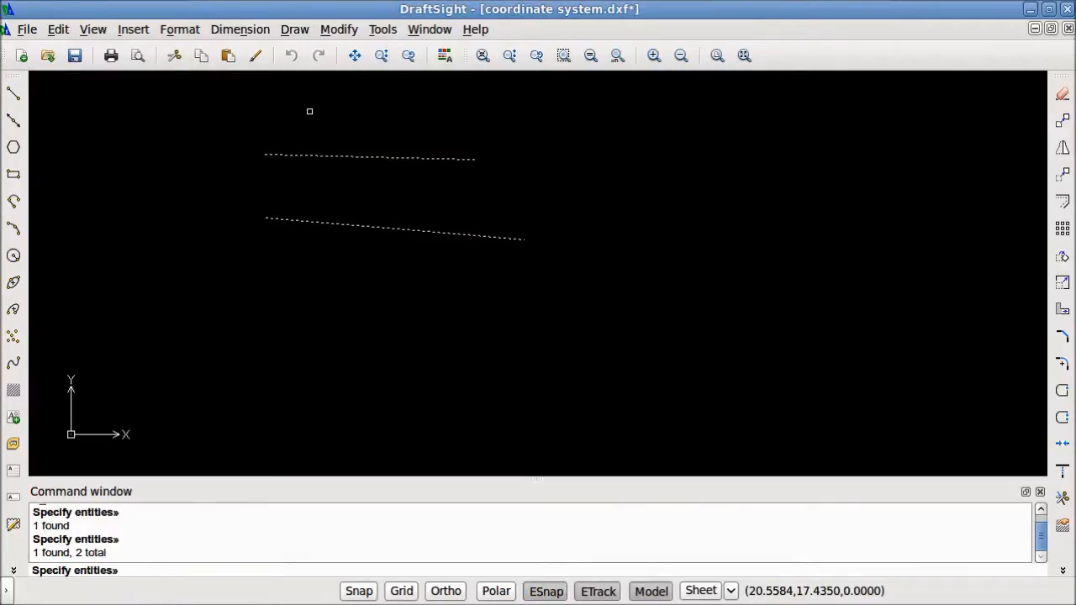
pyautogui.press('Return')
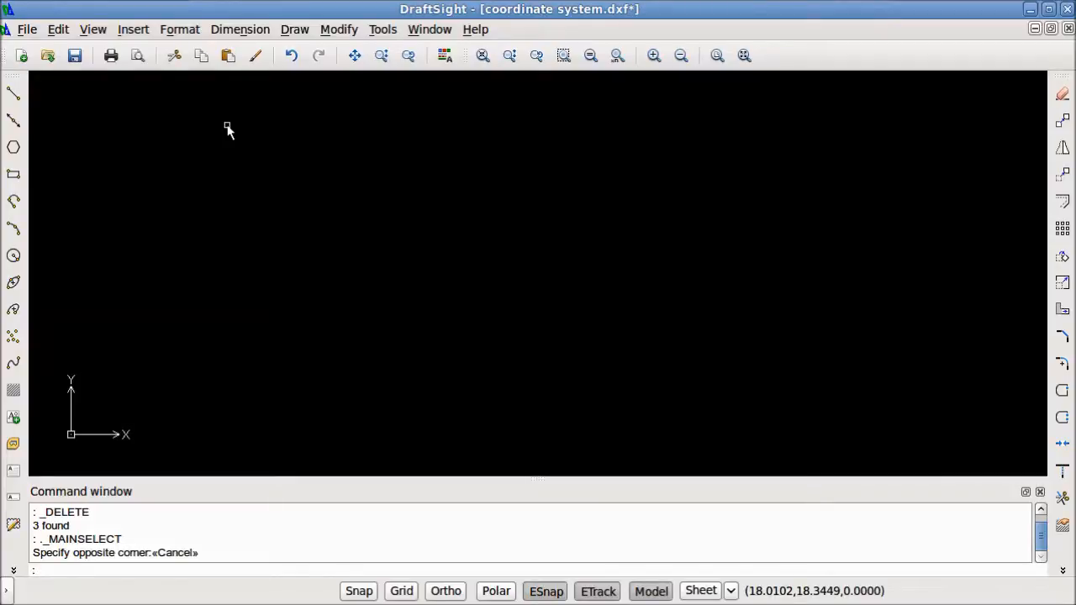
# Draw one slightly sloping line near the middle of the empty drawing
pyautogui.click(14, 93)
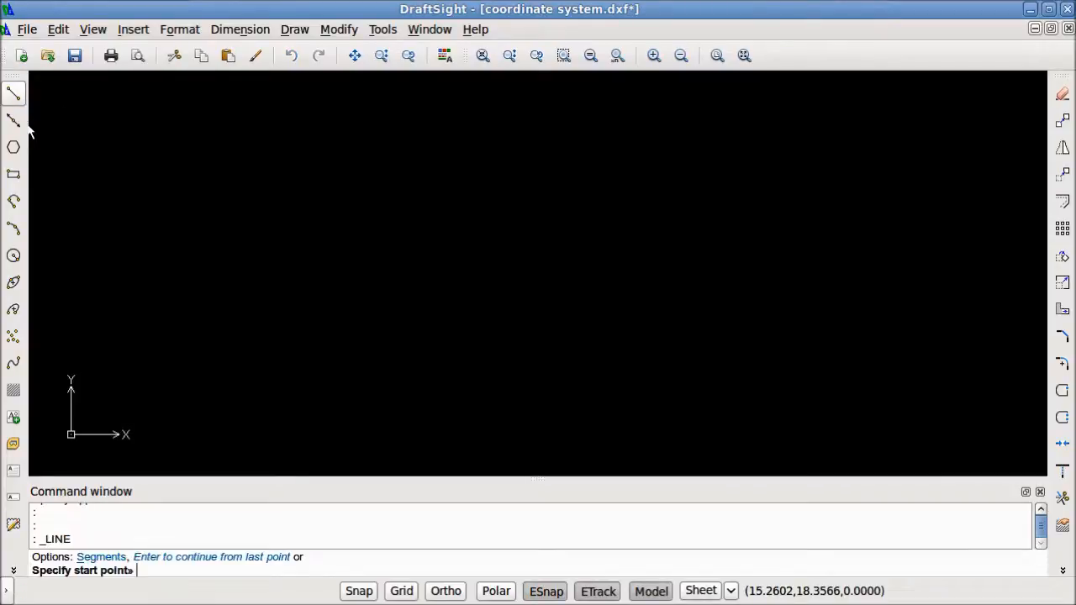
pyautogui.click(362, 233)
pyautogui.click(584, 253)
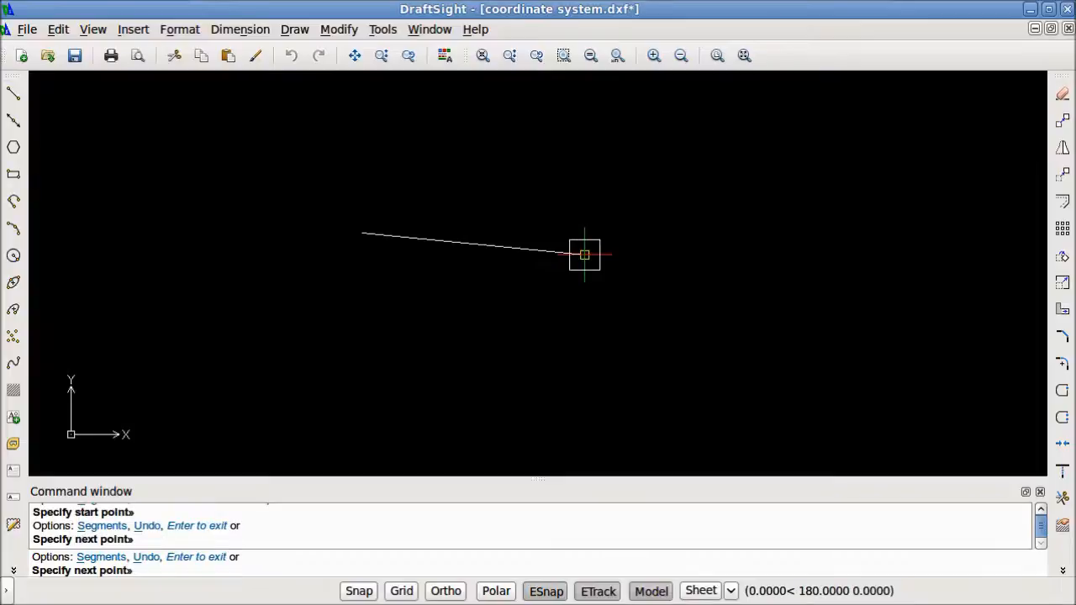
pyautogui.press('Return')
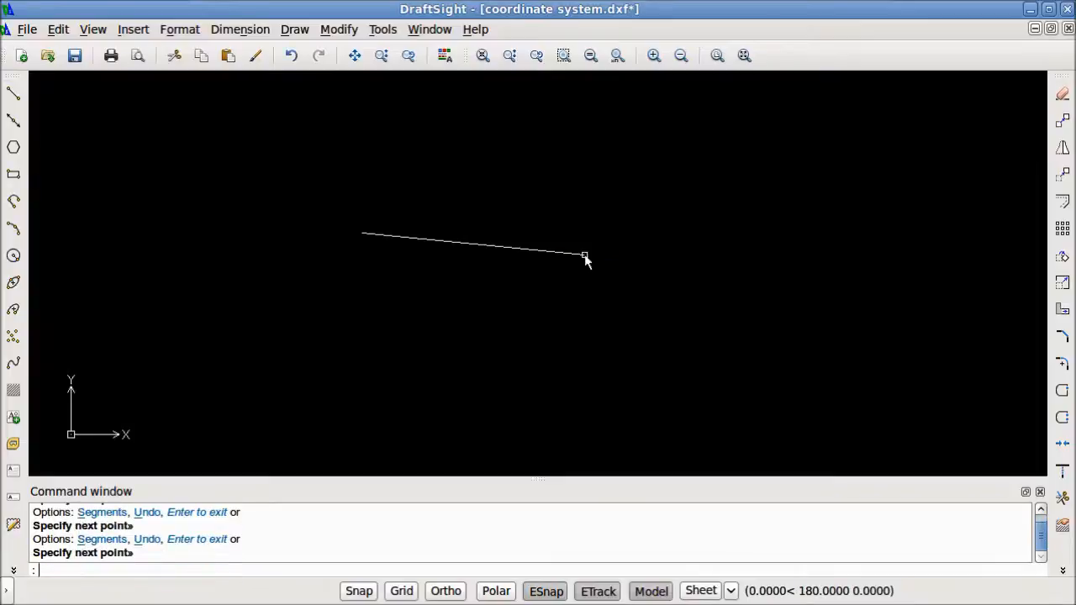
# Copy the line from a base point below it to four freehand positions, three above it and one lower to its left
pyautogui.click(1063, 122)
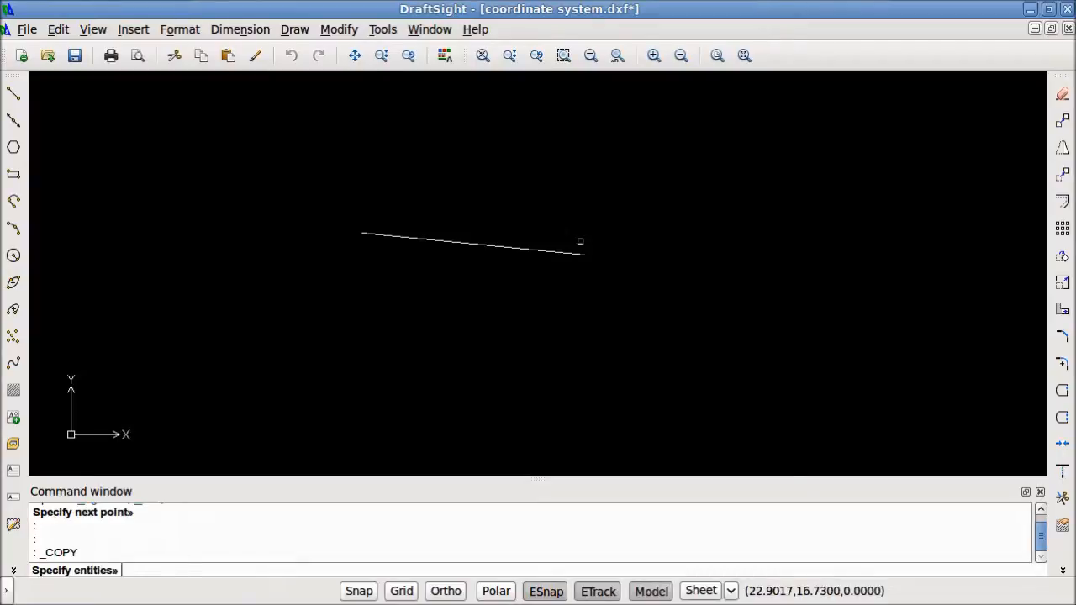
pyautogui.click(523, 308)
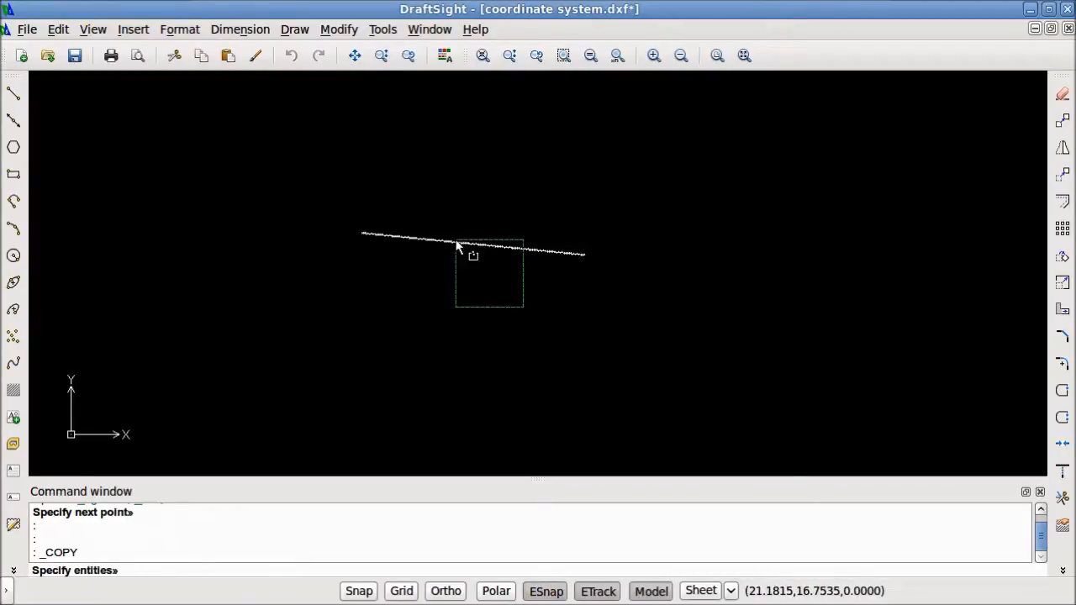
pyautogui.click(418, 174)
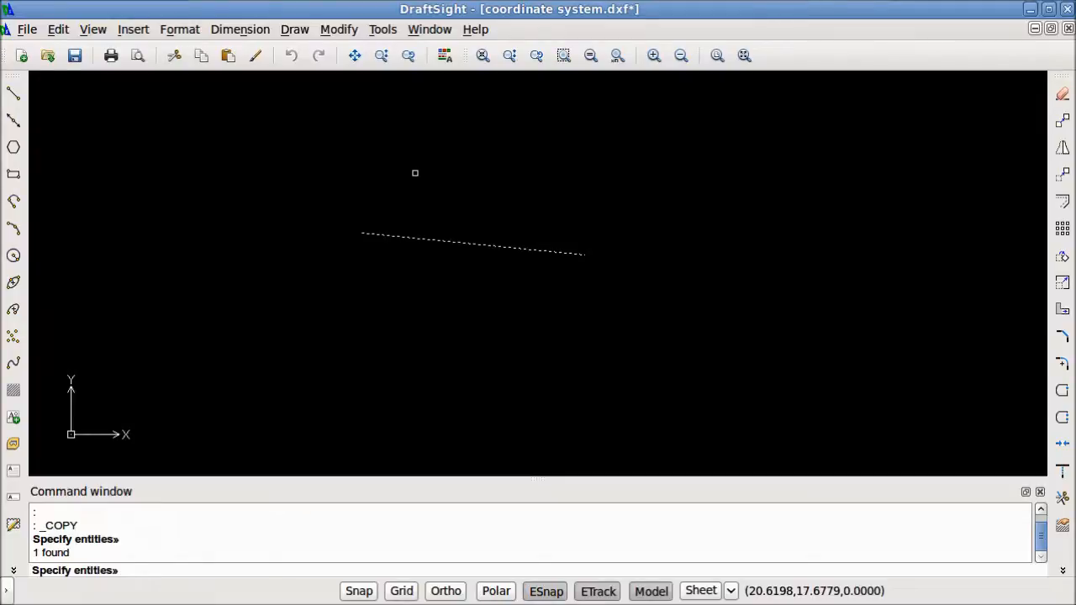
pyautogui.press('Return')
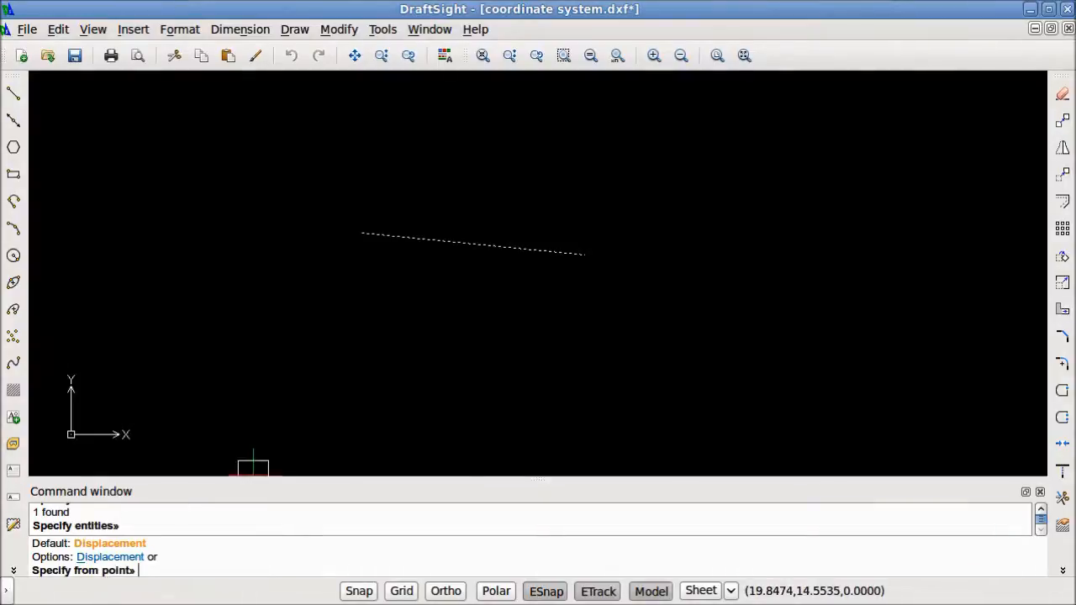
pyautogui.click(662, 341)
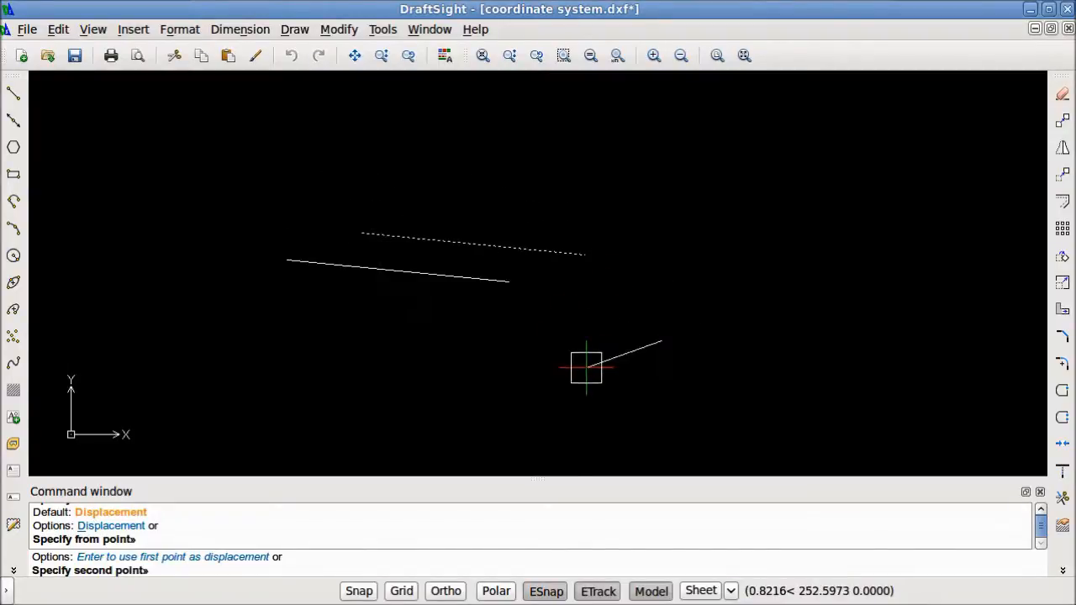
pyautogui.click(665, 274)
pyautogui.click(773, 259)
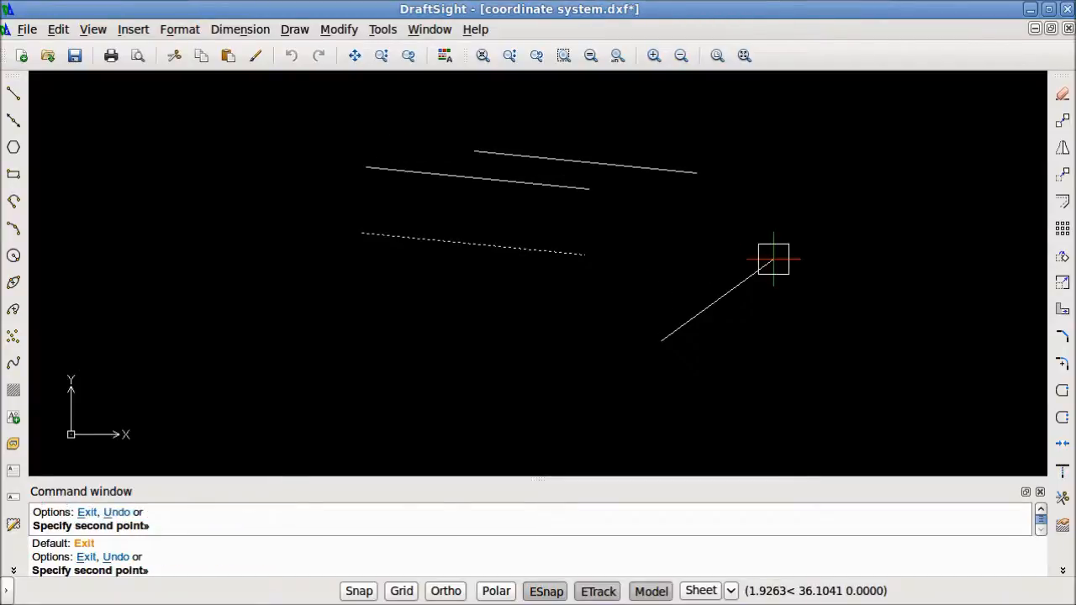
pyautogui.click(603, 305)
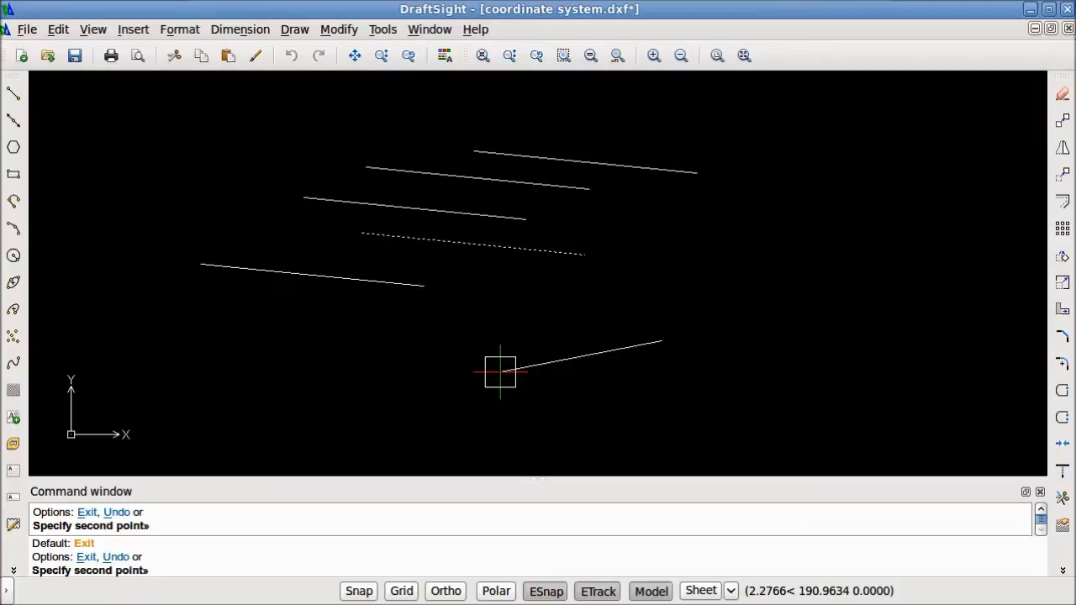
pyautogui.press('Escape')
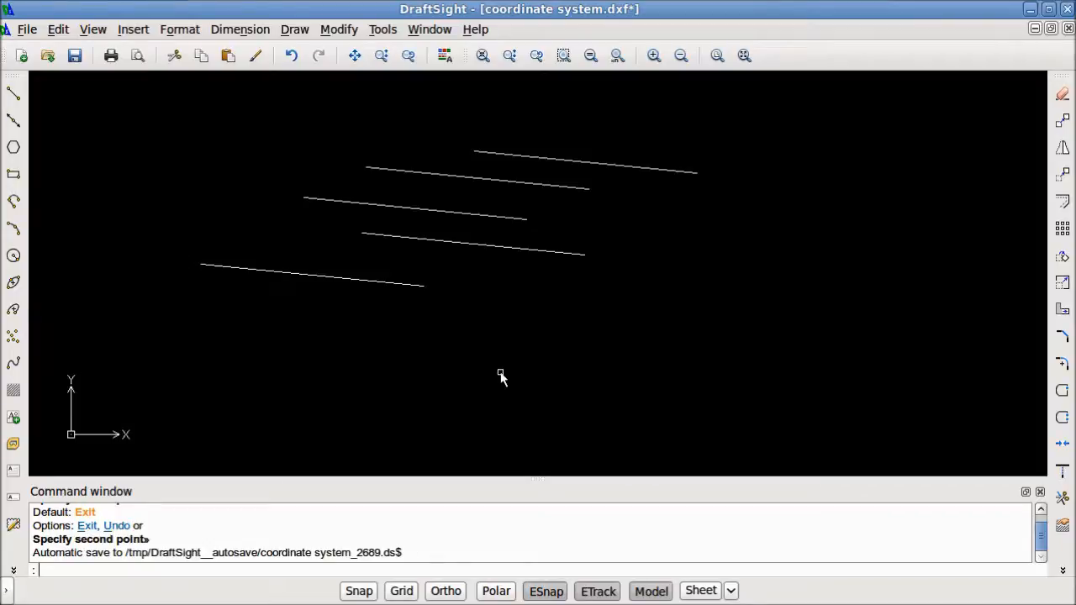
# Select the original line and all its copies with a crossing window and delete them
pyautogui.click(685, 402)
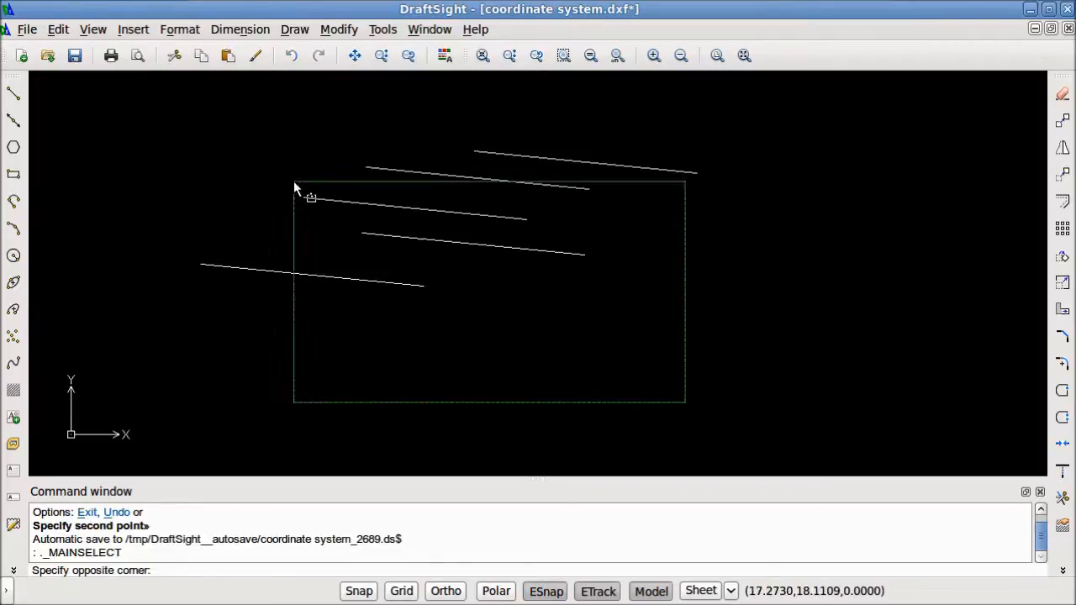
pyautogui.click(185, 128)
pyautogui.press('Delete')
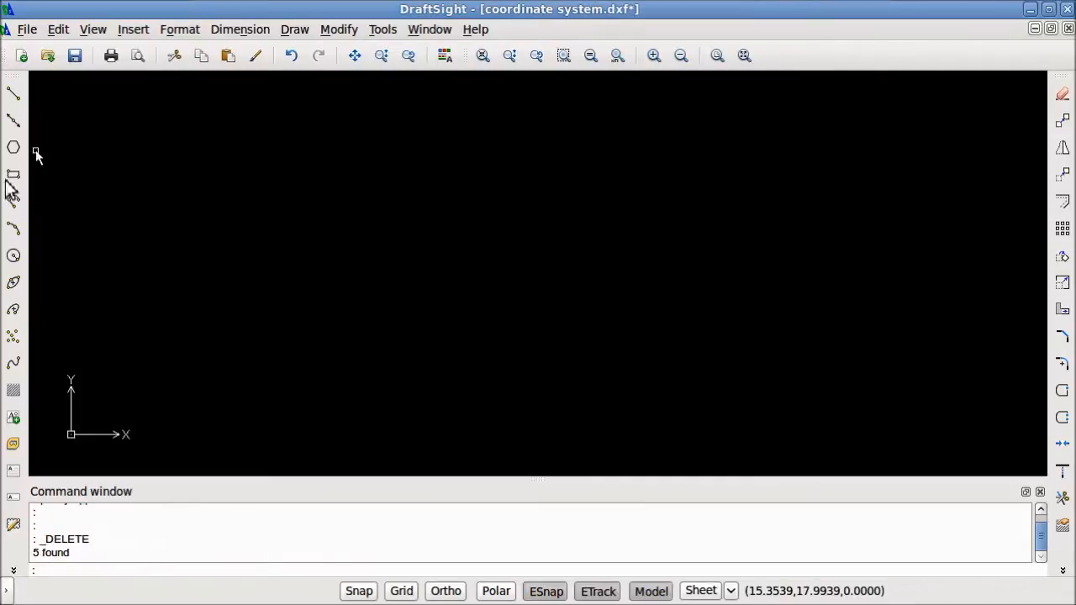
# Draw a rectangle from a freely chosen start corner to the relative opposite corner @5,3
pyautogui.click(14, 174)
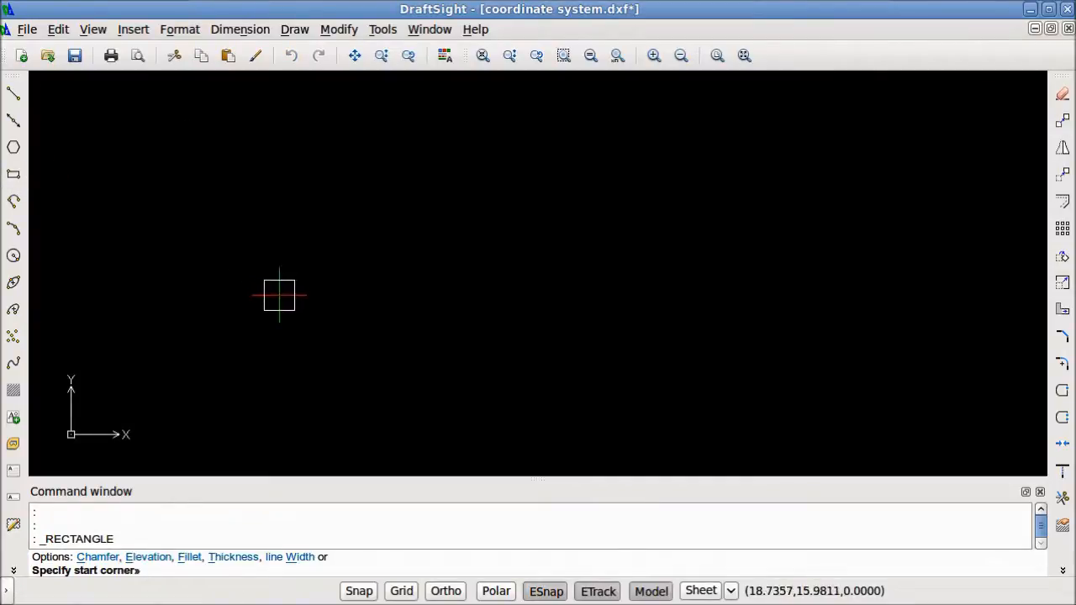
pyautogui.click(279, 295)
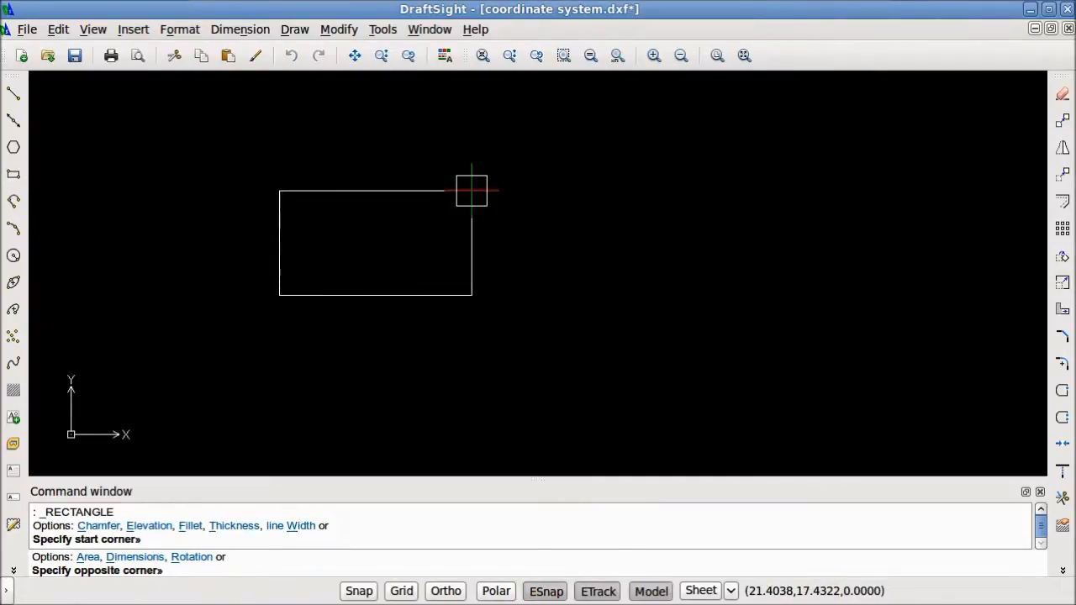
pyautogui.press('F8')
pyautogui.write('@')
pyautogui.press('F8')
pyautogui.write('5,3')
pyautogui.press('Return')
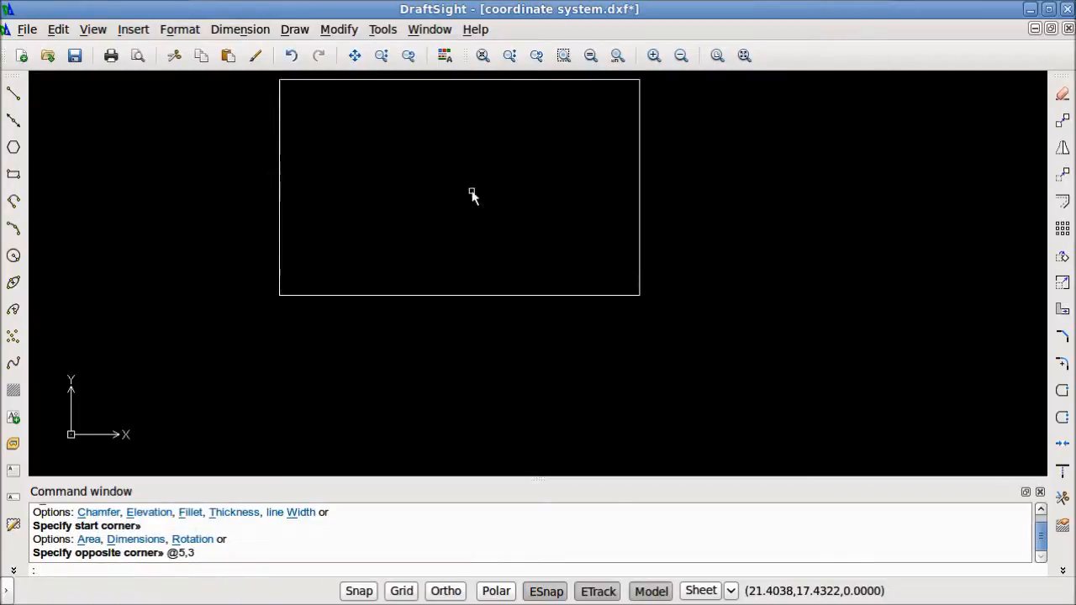
# Draw a circle with a radius of .25 at the rectangle's centre, aligned with the midpoints of its sides
pyautogui.moveTo(484, 194)
pyautogui.mouseDown(button='middle')
pyautogui.moveTo(516, 228)
pyautogui.moveTo(531, 306)
pyautogui.mouseUp(button='middle')
pyautogui.press('F11')
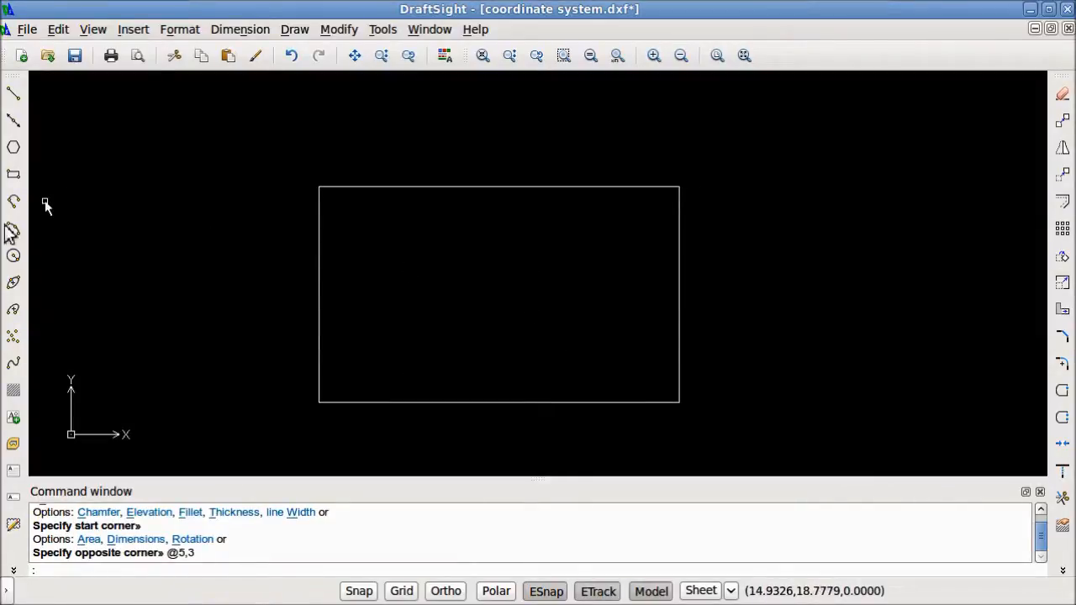
pyautogui.click(14, 256)
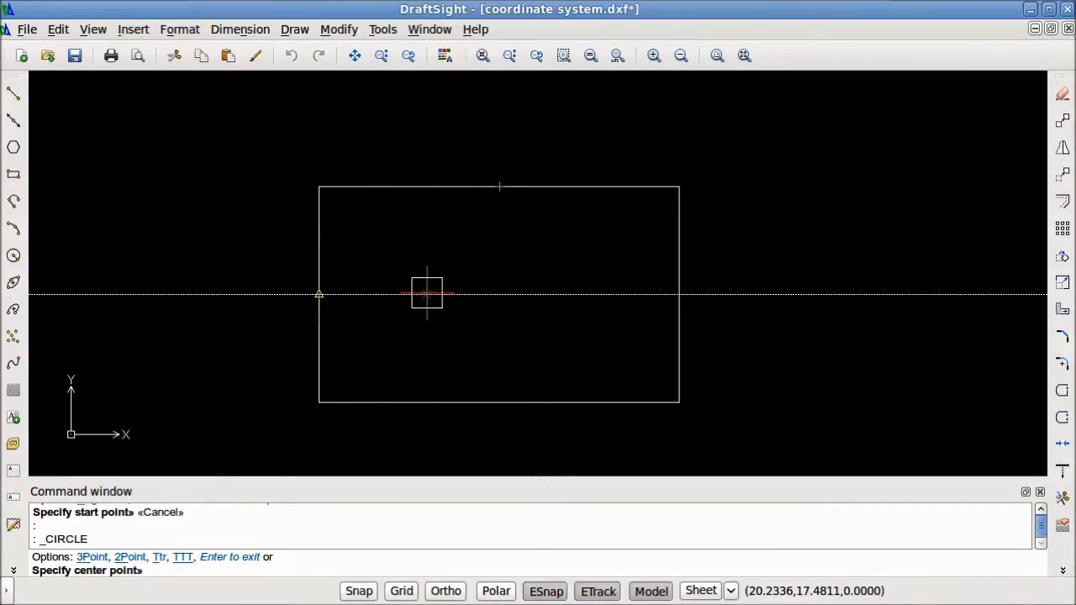
pyautogui.click(500, 296)
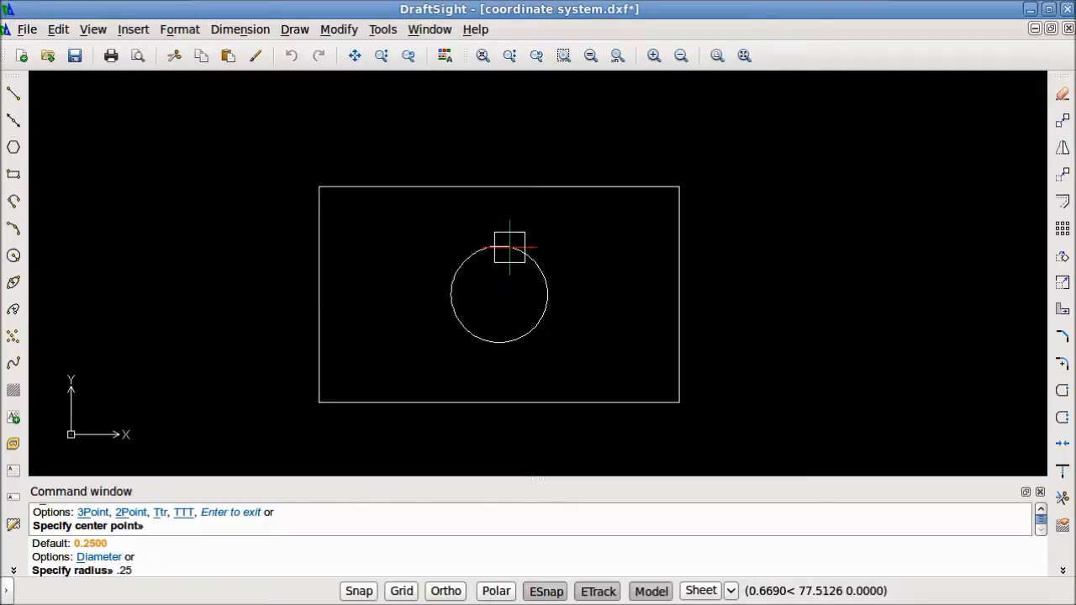
pyautogui.press('Return')
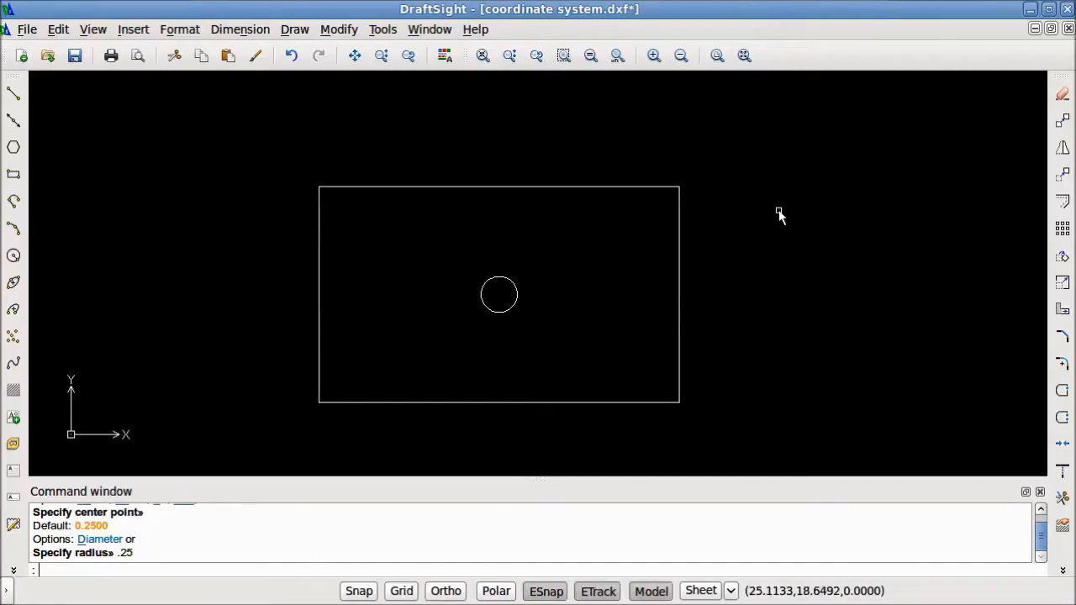
# Copy the circle from its centre point to a second point at @1.5<0
pyautogui.click(1062, 120)
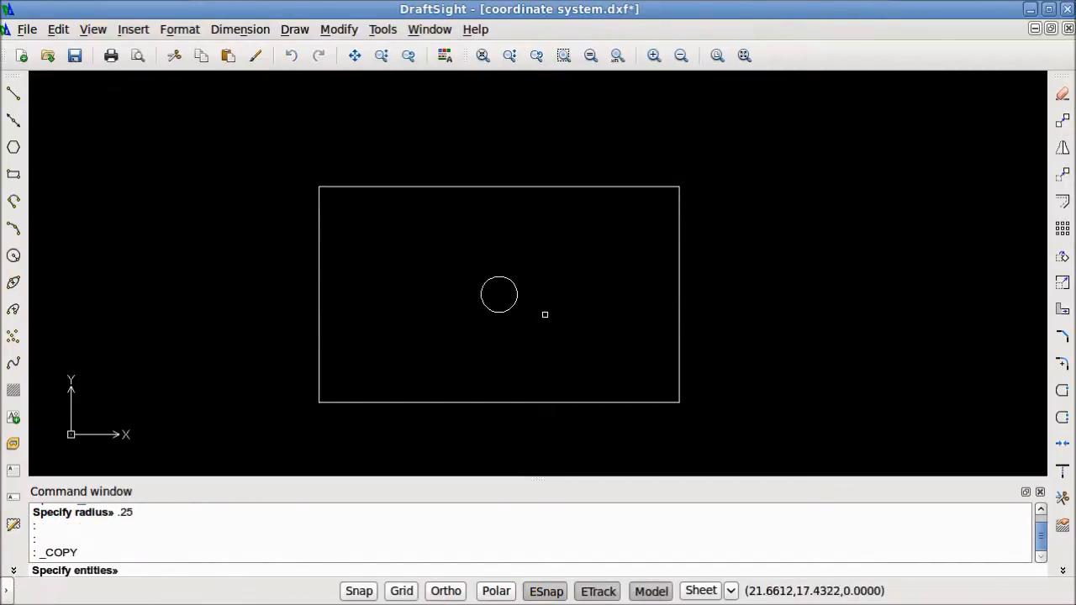
pyautogui.click(516, 291)
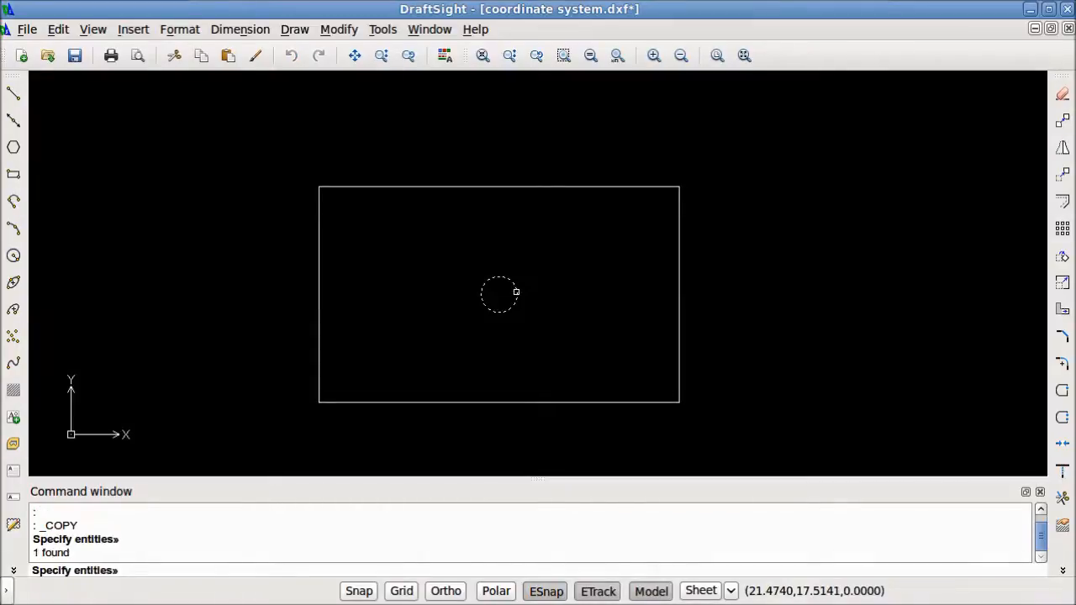
pyautogui.press('Return')
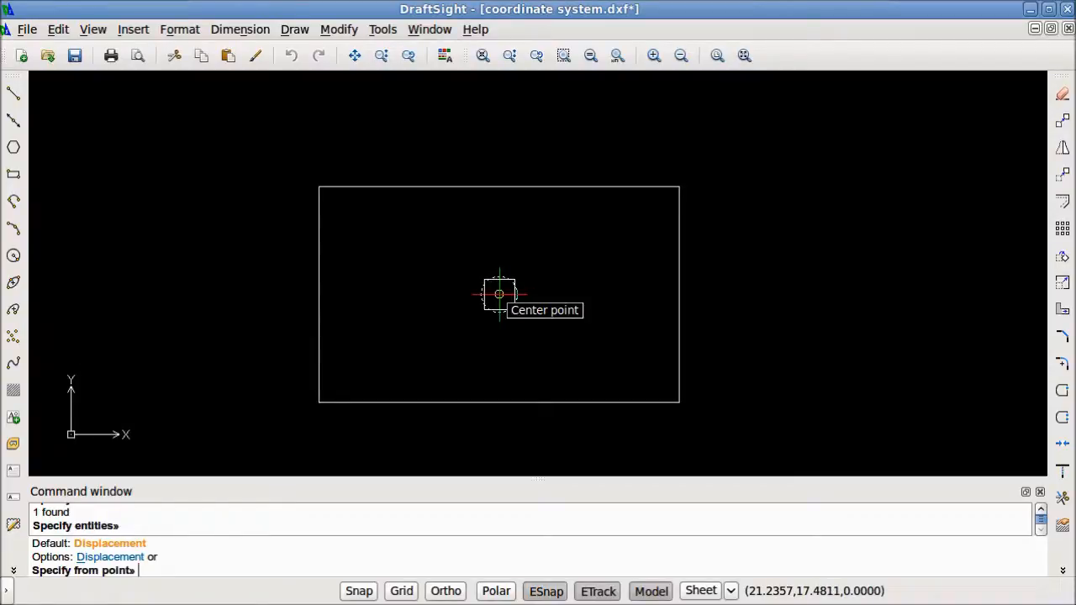
pyautogui.click(498, 294)
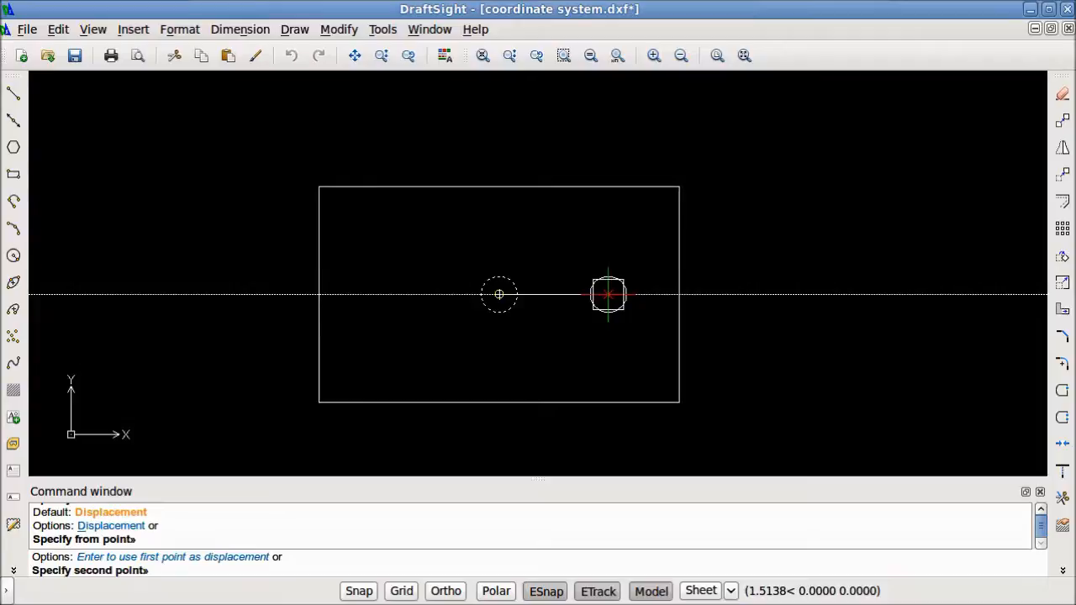
pyautogui.write('@')
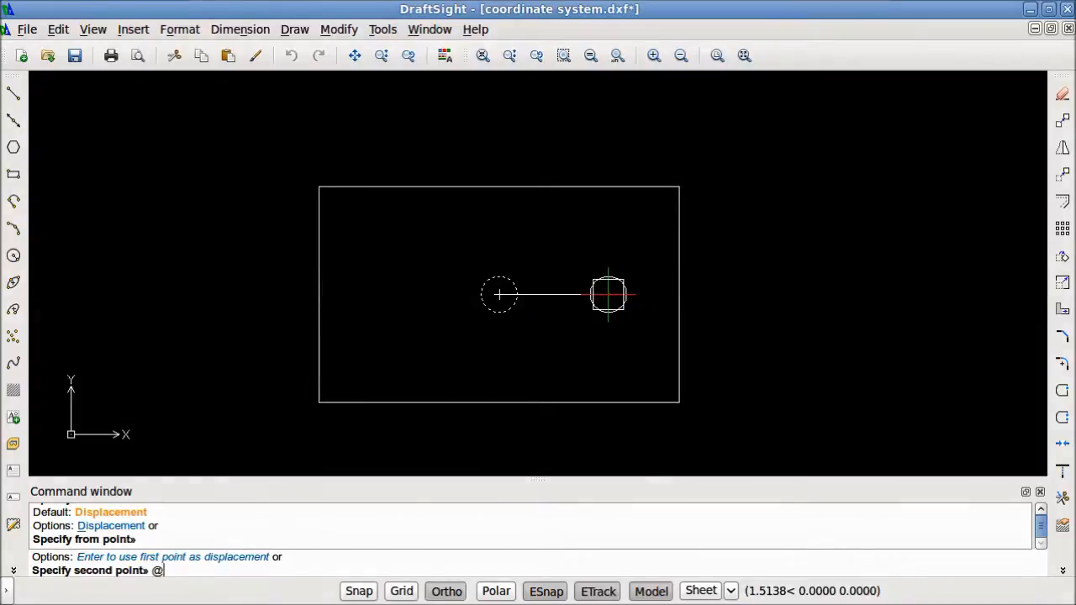
pyautogui.write('1.5')
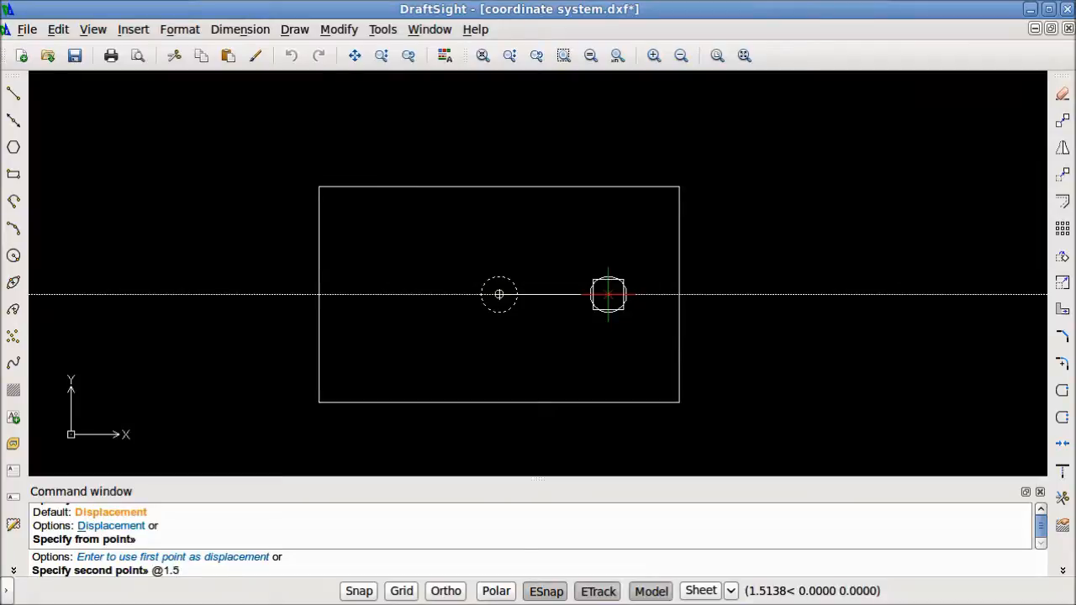
pyautogui.press('shift')
pyautogui.write('5<')
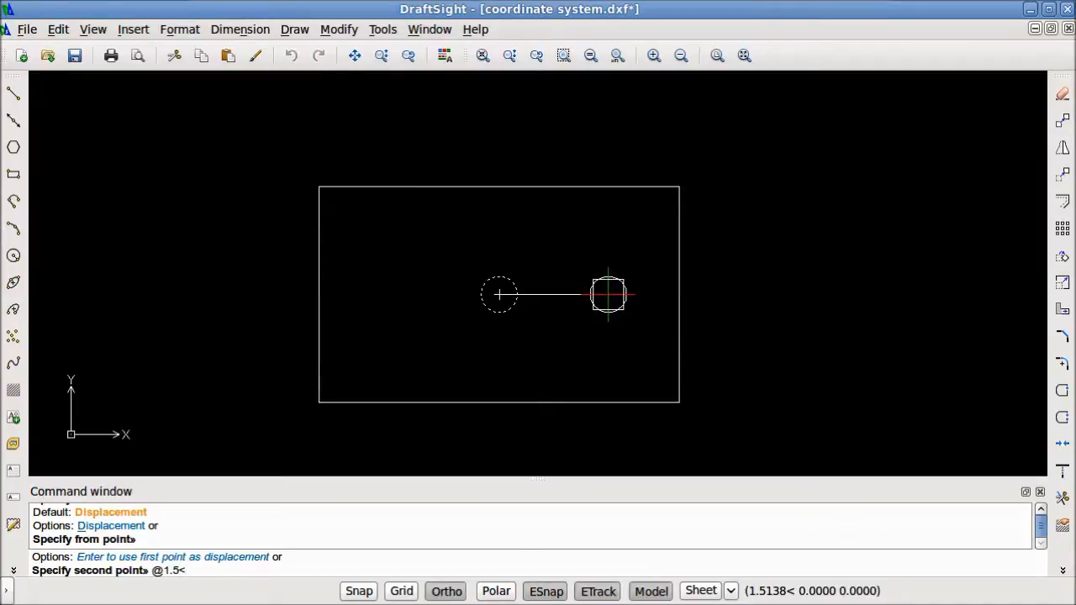
pyautogui.write('0')
pyautogui.press('Return')
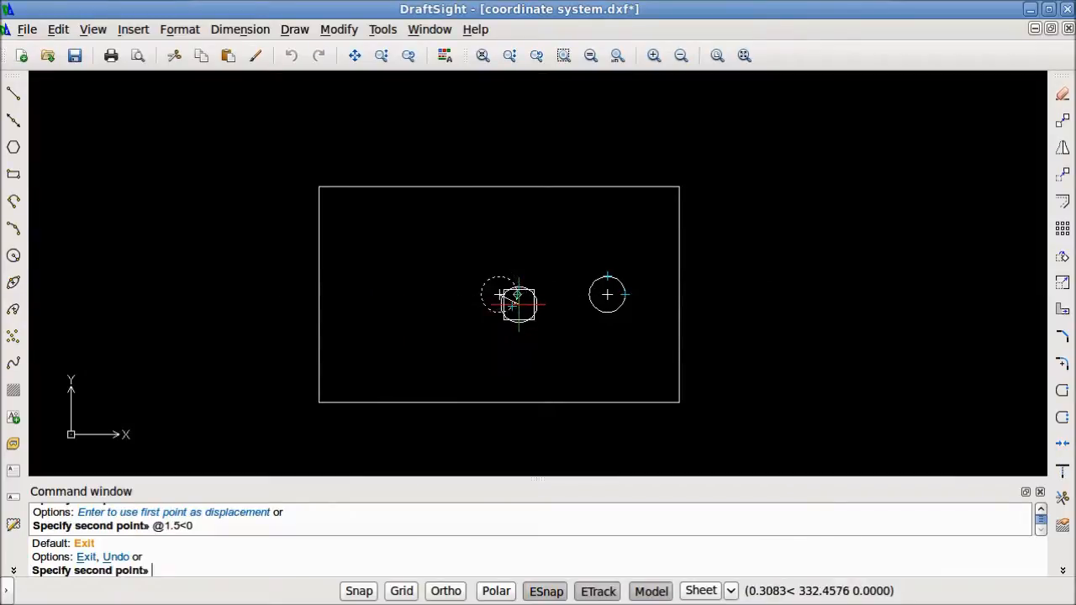
# Place another copy of the circle at @-1.5,-.25 from the same base point and finish the Copy command
pyautogui.press('F8')
pyautogui.write('@')
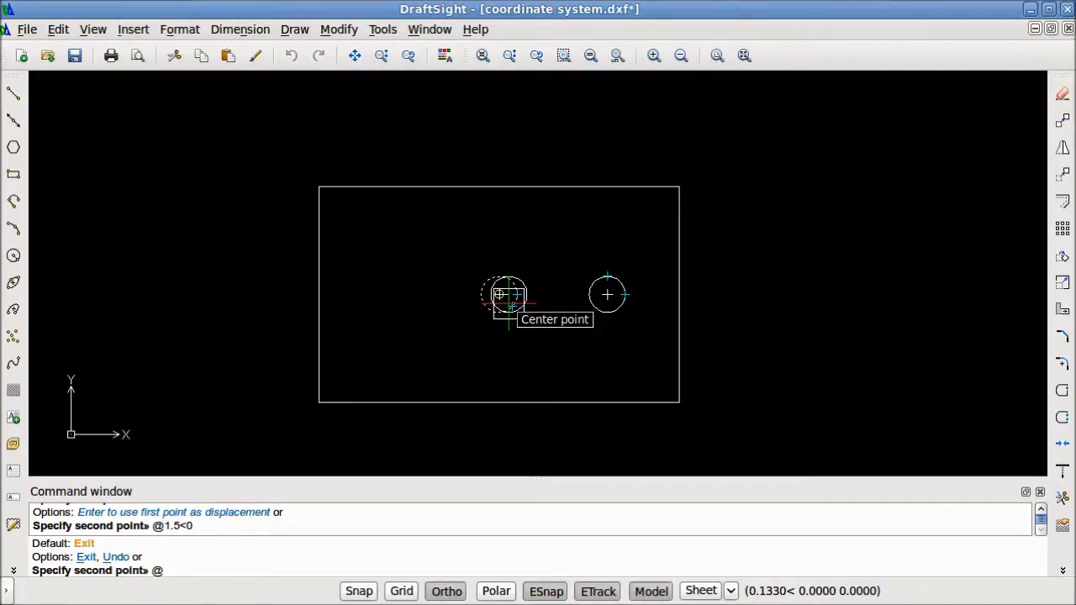
pyautogui.press('F8')
pyautogui.write('-1.5')
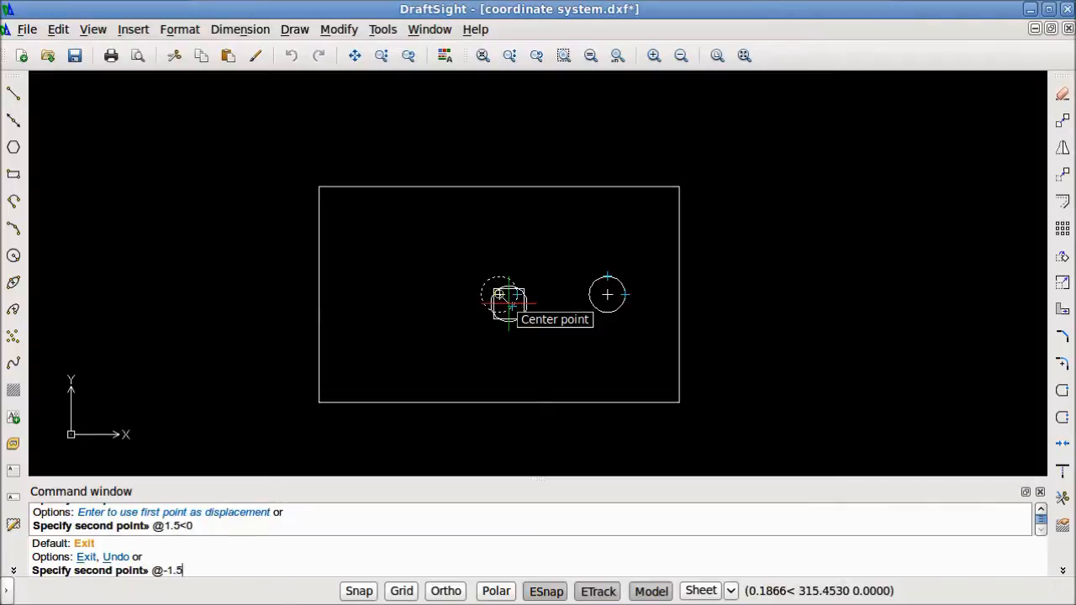
pyautogui.write(',')
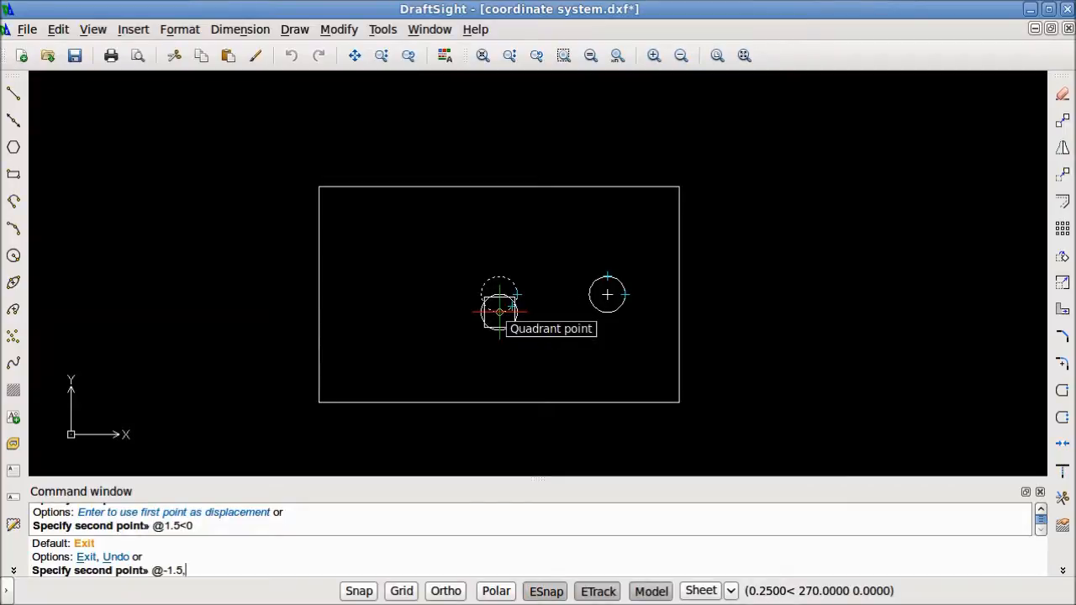
pyautogui.write('.25')
pyautogui.press('Return')
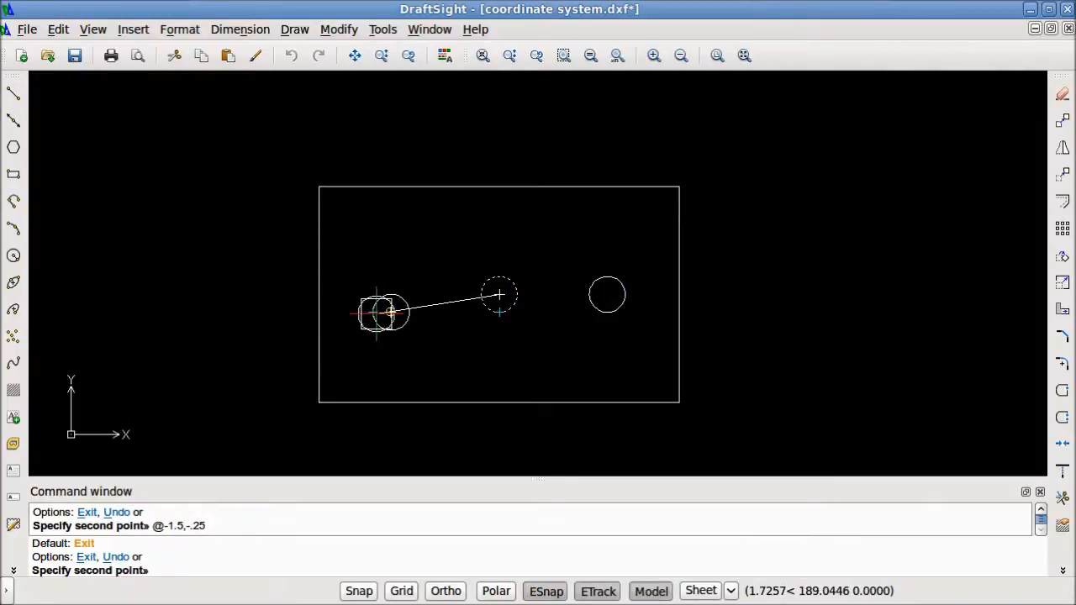
pyautogui.press('Return')
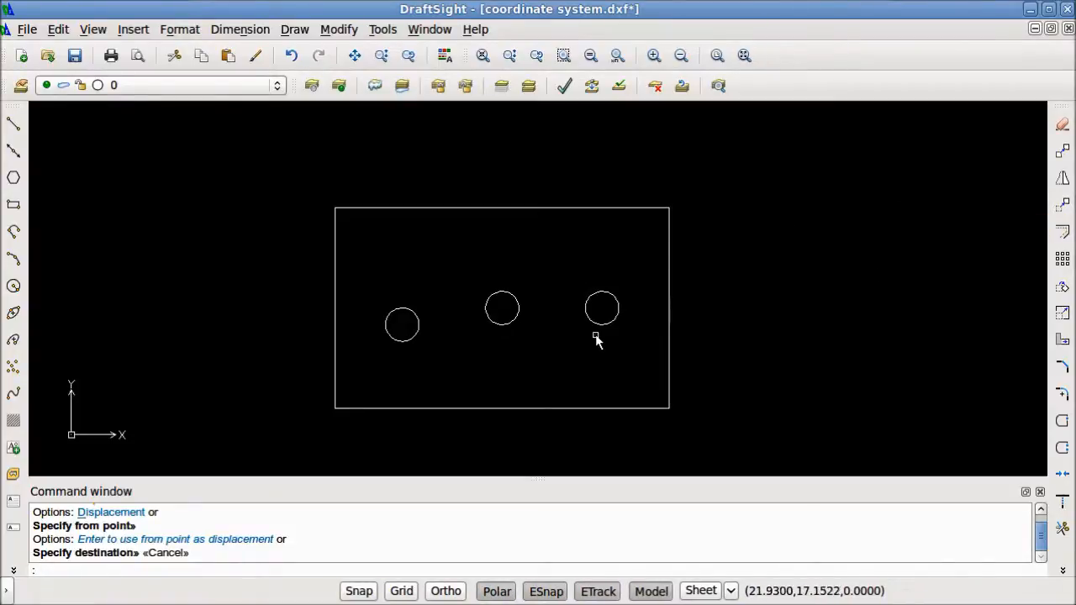
# Move the middle circle straight down from its lower quadrant point, aligning it with the lower quadrant of the left circle
pyautogui.click(533, 339)
pyautogui.click(483, 286)
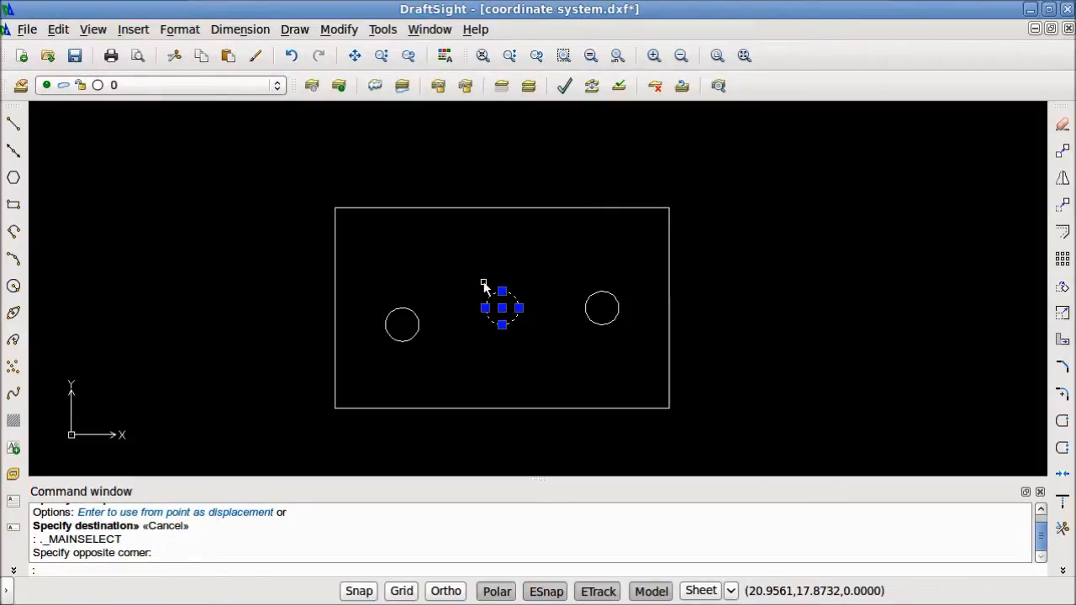
pyautogui.write('m')
pyautogui.press('Return')
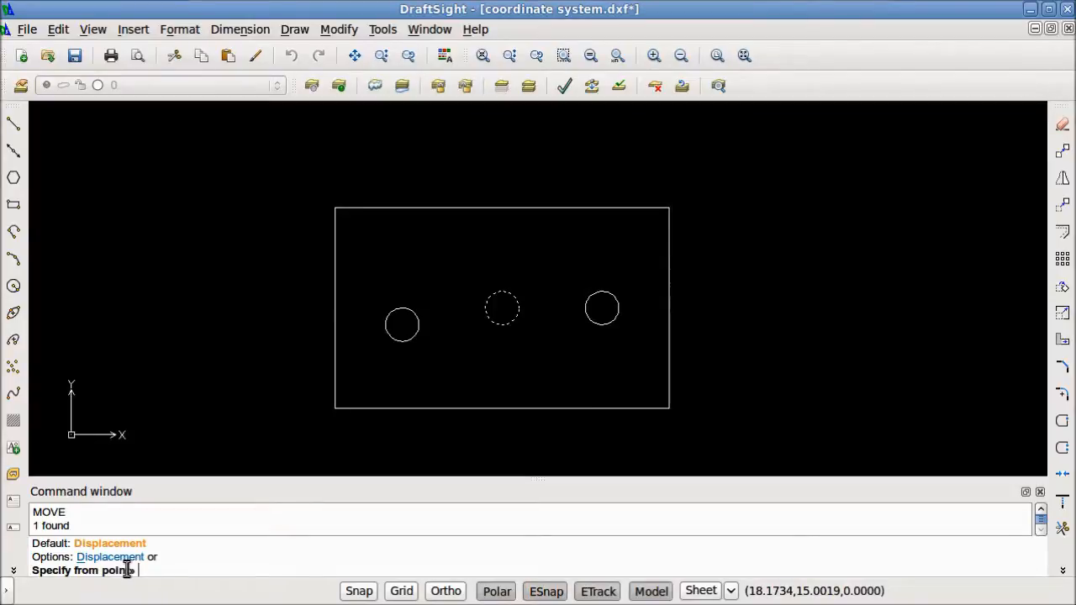
pyautogui.click(502, 324)
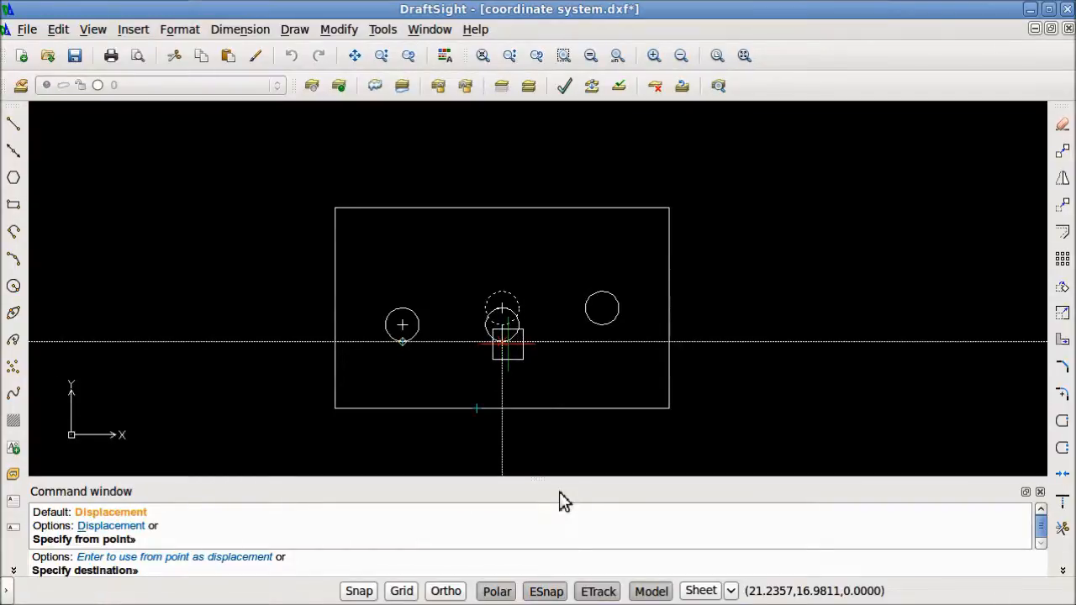
pyautogui.click(505, 343)
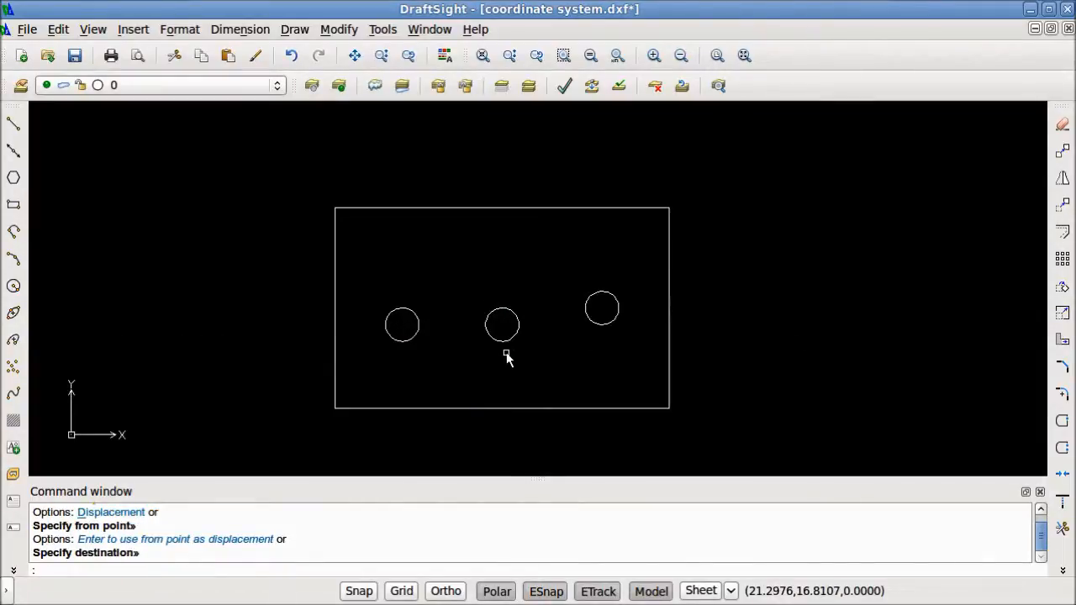
pyautogui.click(394, 321)
pyautogui.press('Escape')
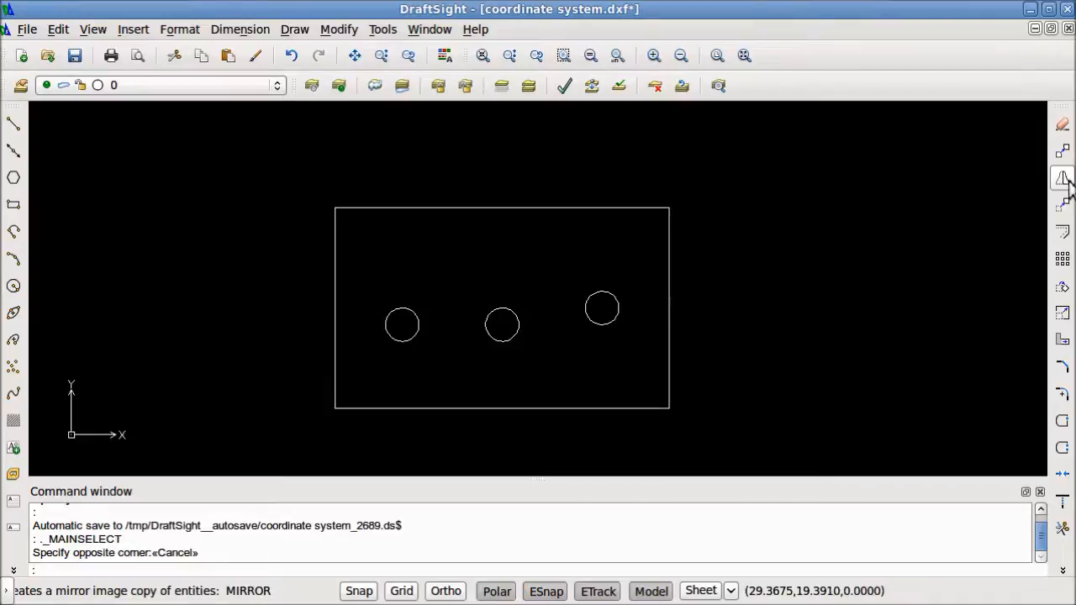
# Mirror the rectangle and its three circles about a vertical line from a free point right of them to @5<90, deleting the source entities
pyautogui.click(716, 440)
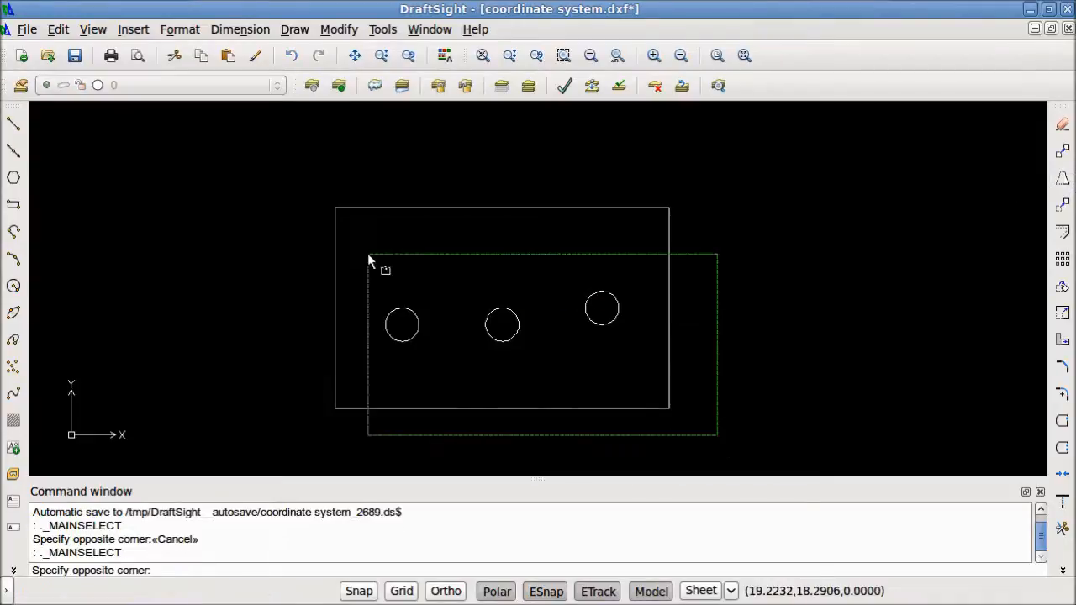
pyautogui.click(266, 141)
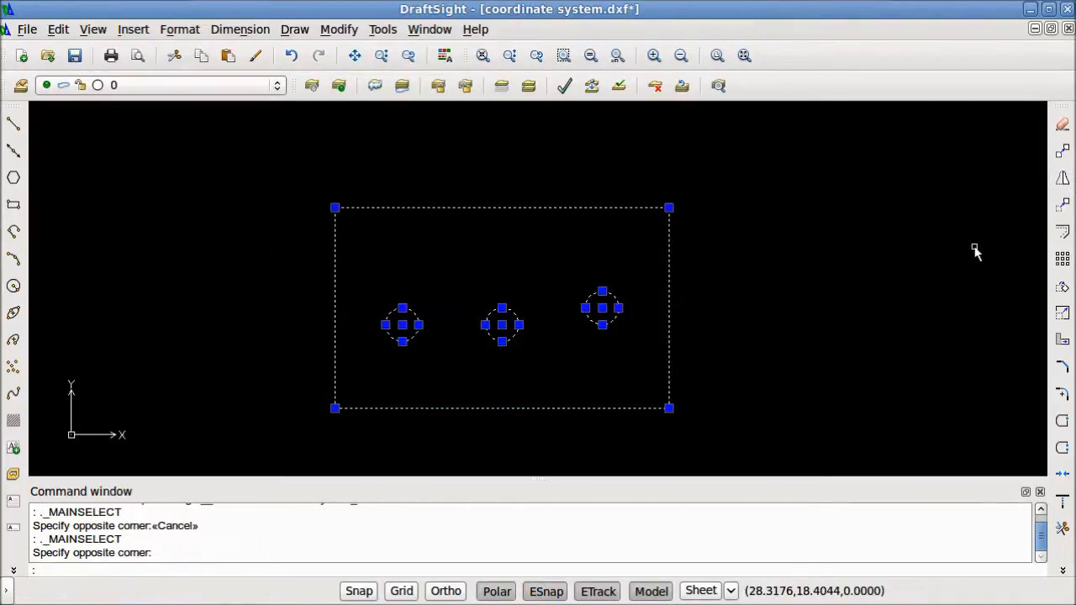
pyautogui.click(1064, 185)
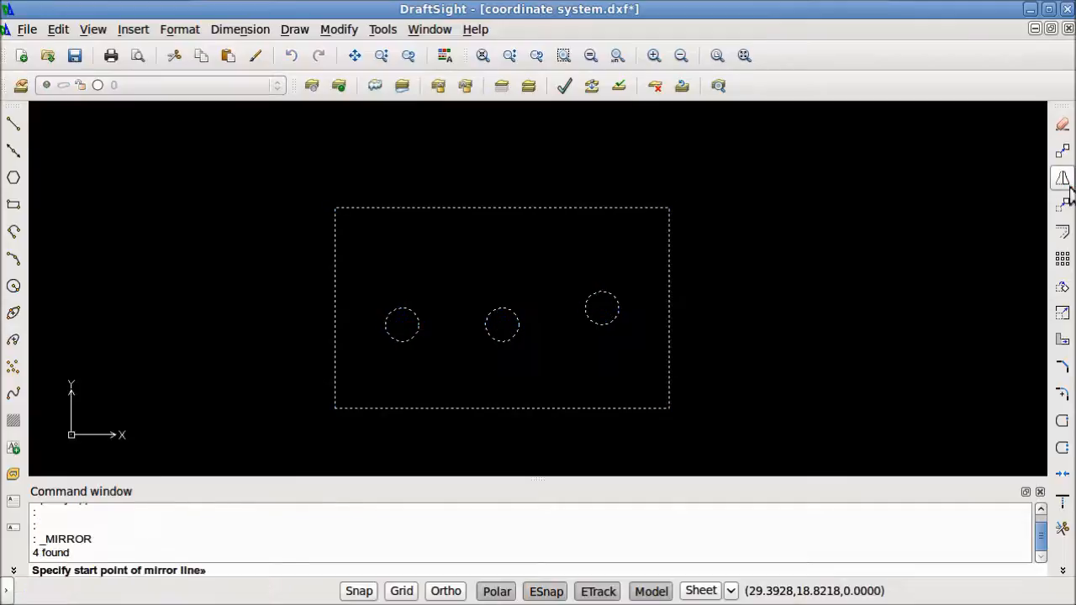
pyautogui.scroll(-2, 861, 265)
pyautogui.moveTo(862, 265)
pyautogui.mouseDown(button='middle')
pyautogui.moveTo(867, 274)
pyautogui.moveTo(518, 238)
pyautogui.moveTo(503, 250)
pyautogui.mouseUp(button='middle')
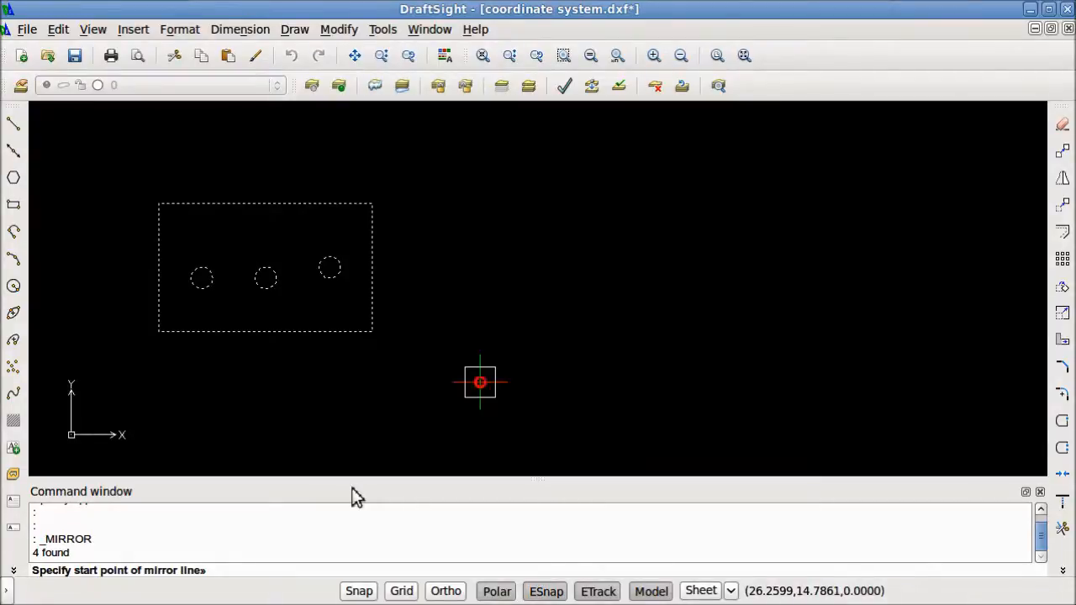
pyautogui.click(480, 382)
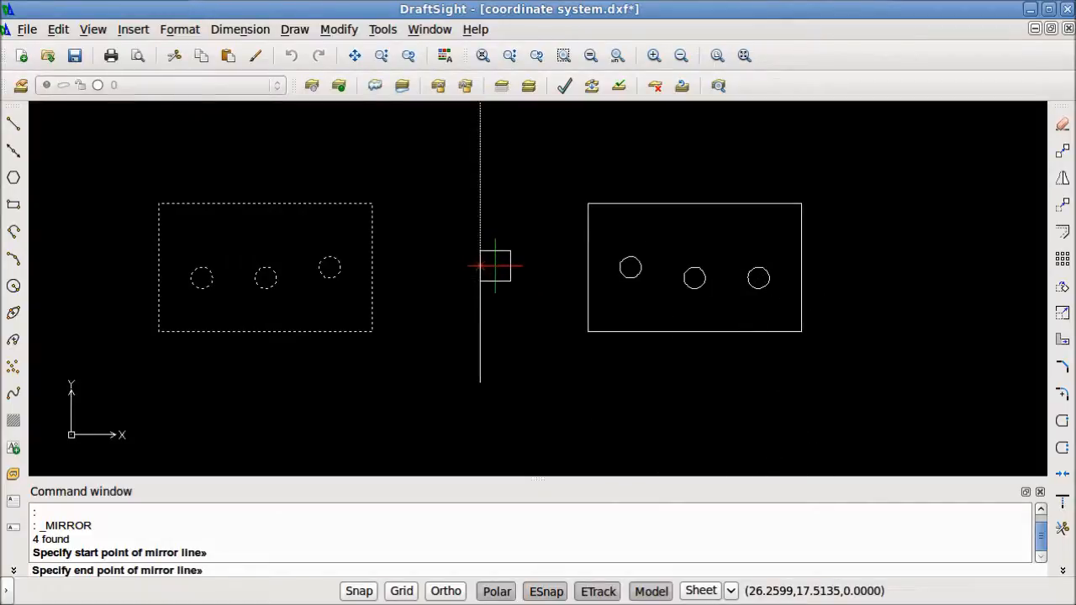
pyautogui.write('@5<90')
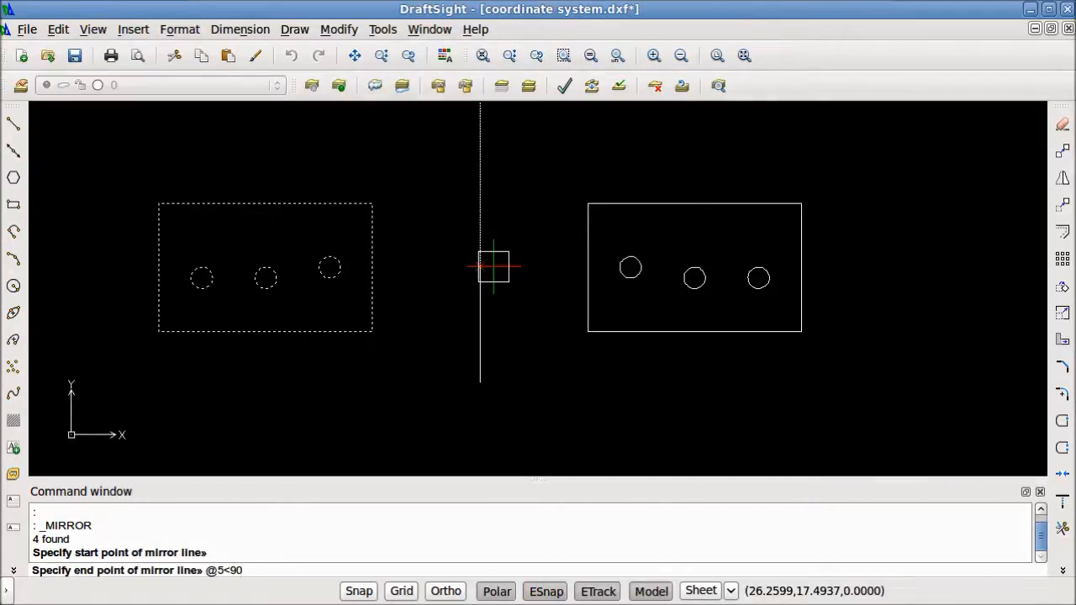
pyautogui.press('Return')
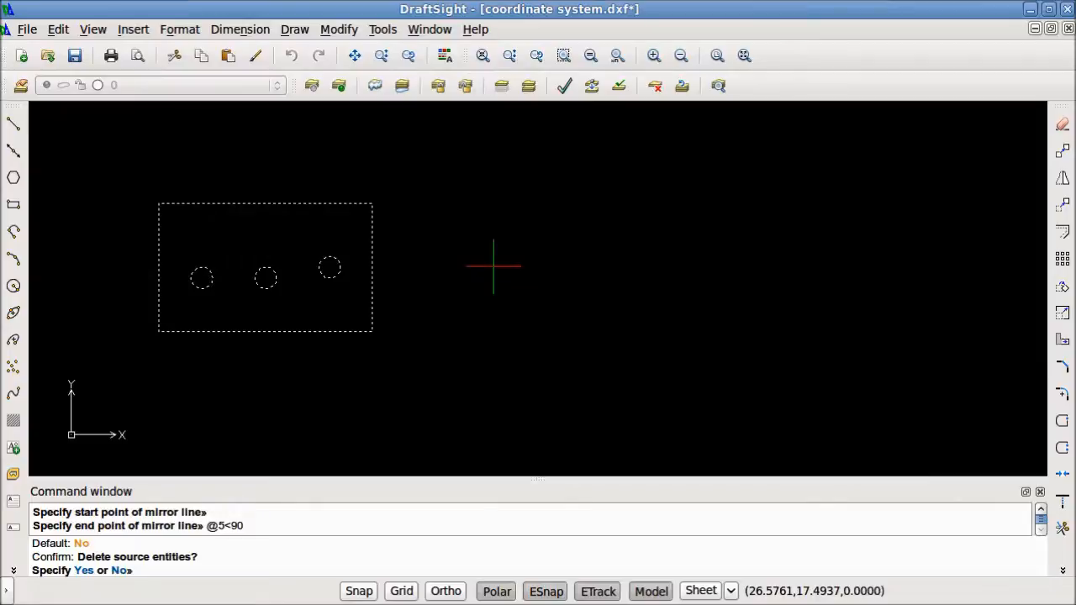
pyautogui.write('y')
pyautogui.press('Return')
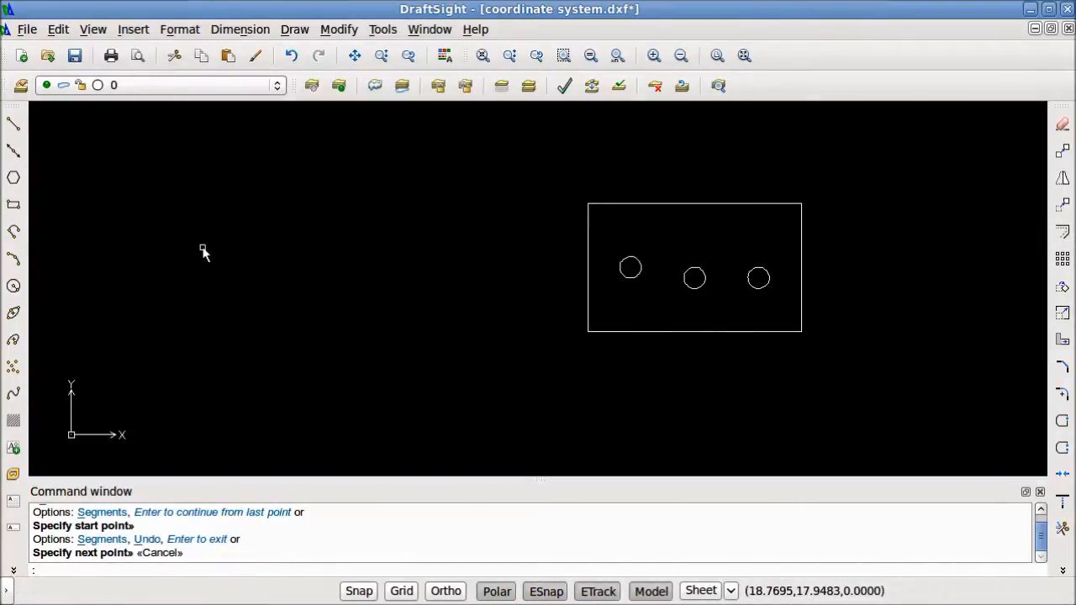
# Draw a smaller freehand rectangle to the left of the mirrored part and offset it outward by .25
pyautogui.click(13, 204)
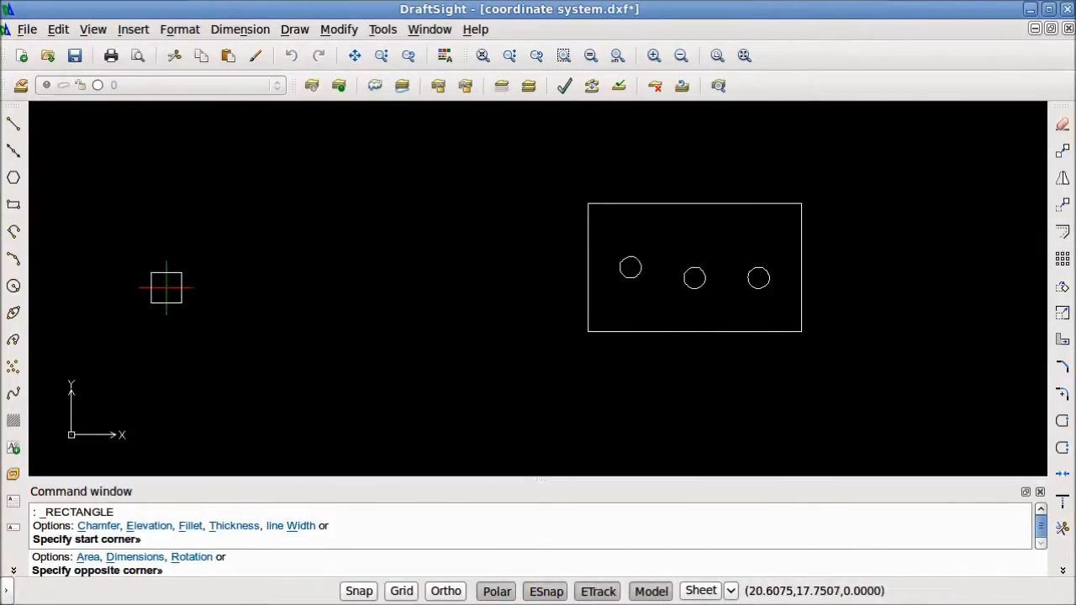
pyautogui.click(273, 212)
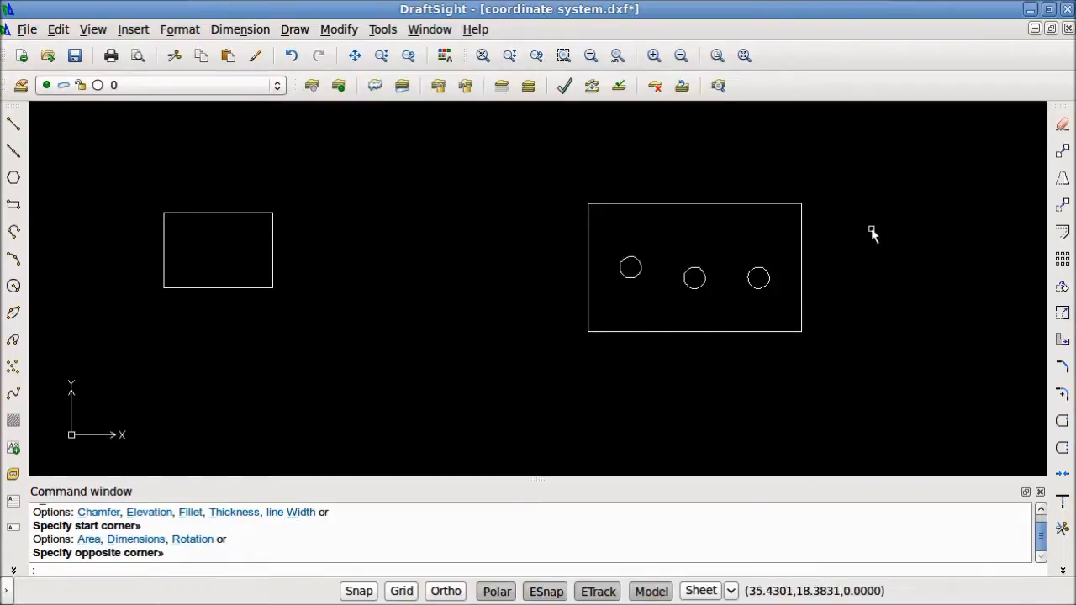
pyautogui.click(1062, 232)
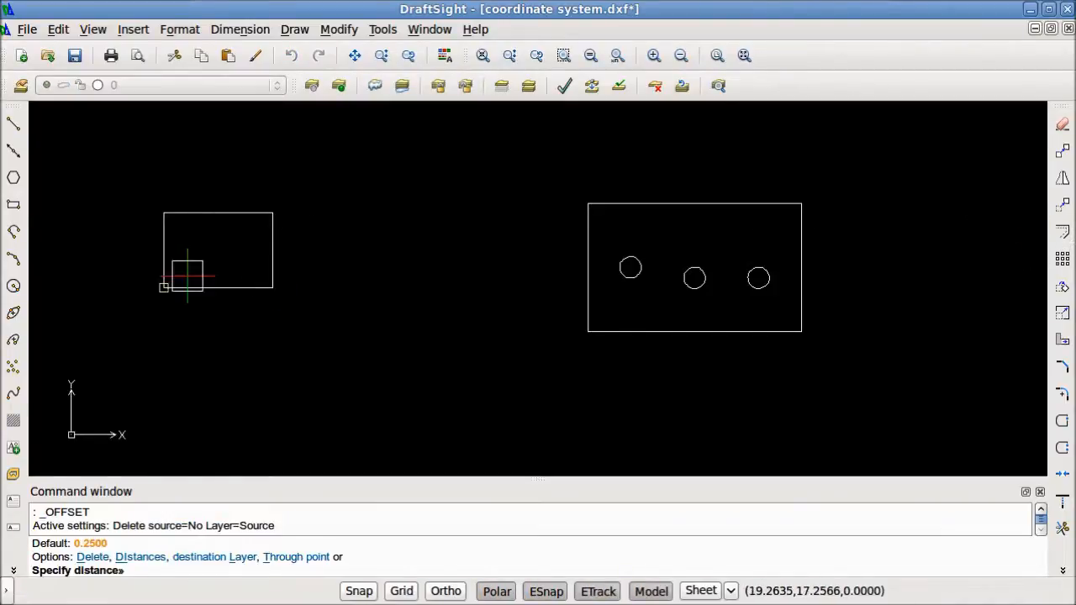
pyautogui.write('.25')
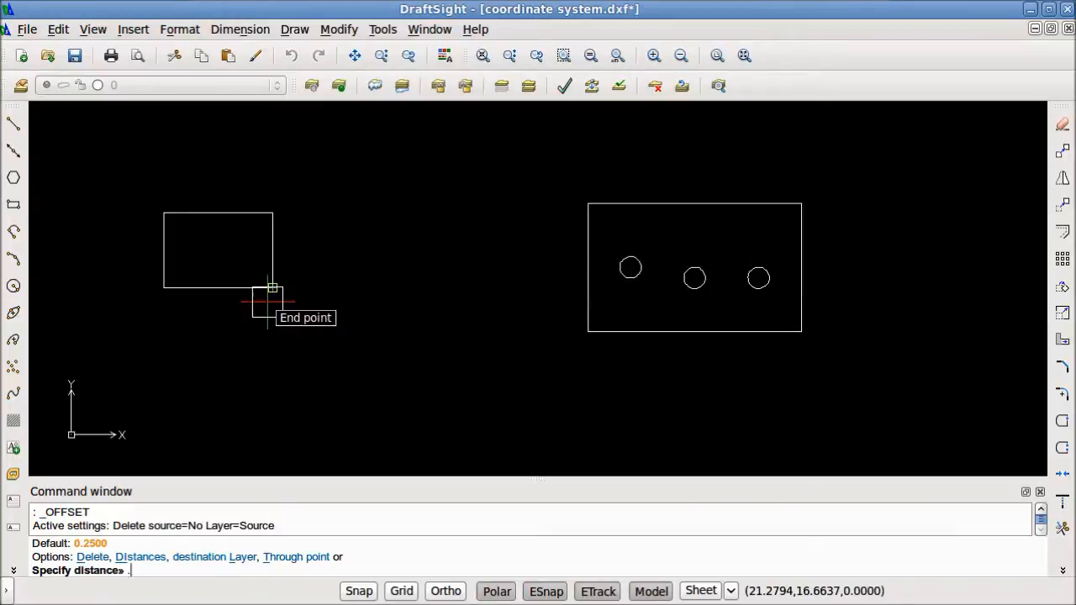
pyautogui.press('Return')
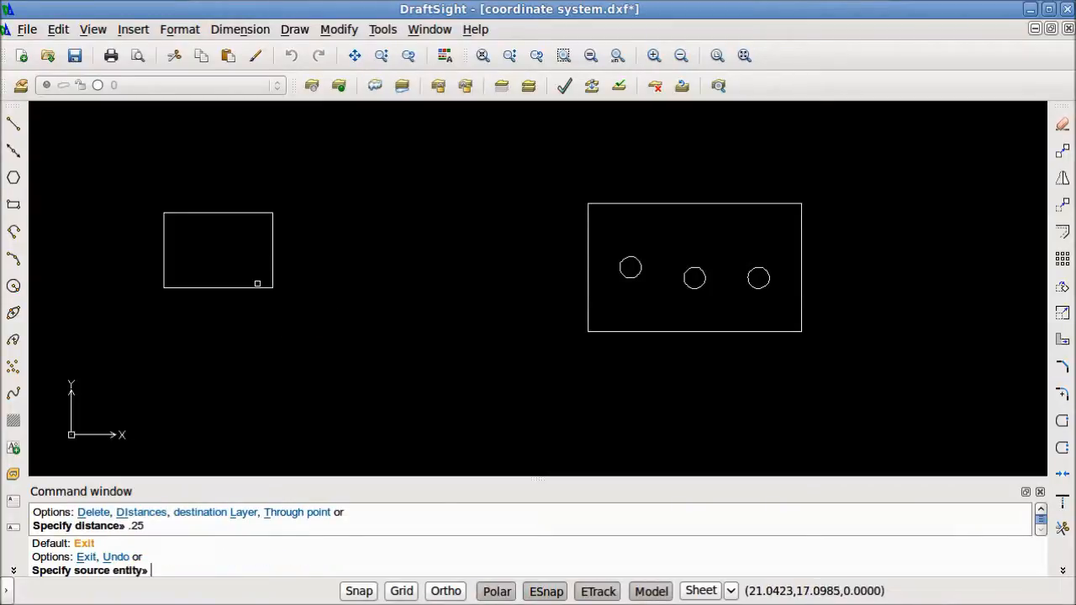
pyautogui.click(256, 287)
pyautogui.click(328, 279)
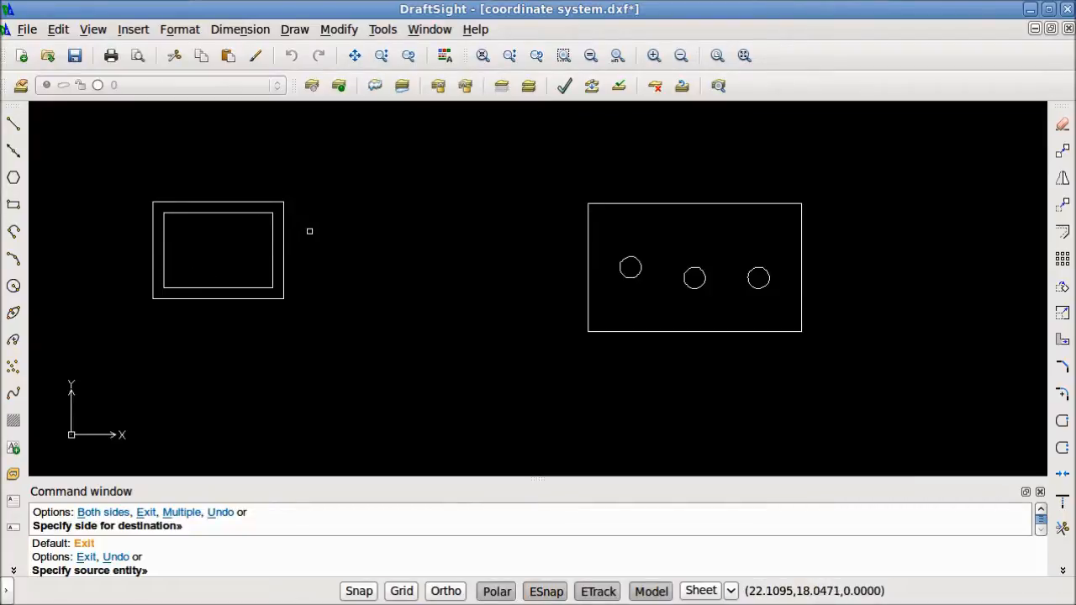
pyautogui.press('Escape')
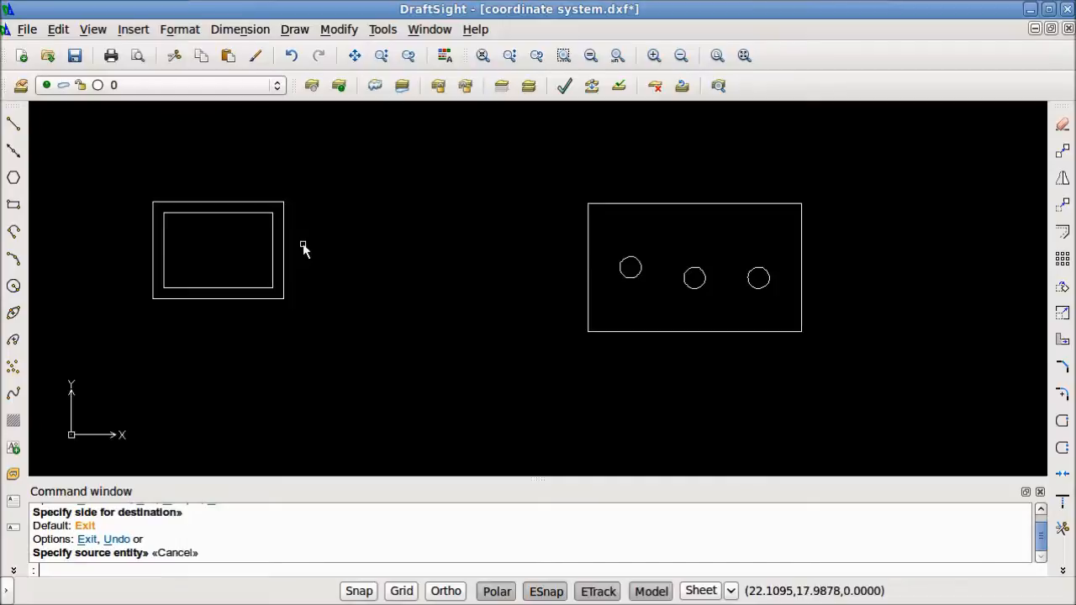
# Select the small rectangle and its offset copy with a crossing window and delete them
pyautogui.click(314, 314)
pyautogui.click(101, 143)
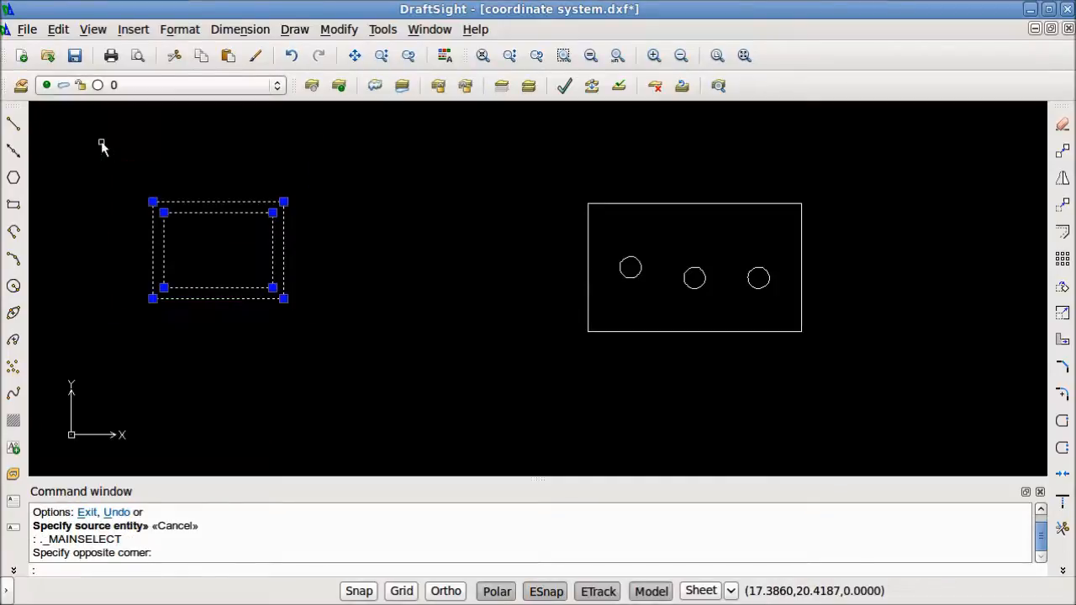
pyautogui.press('Delete')
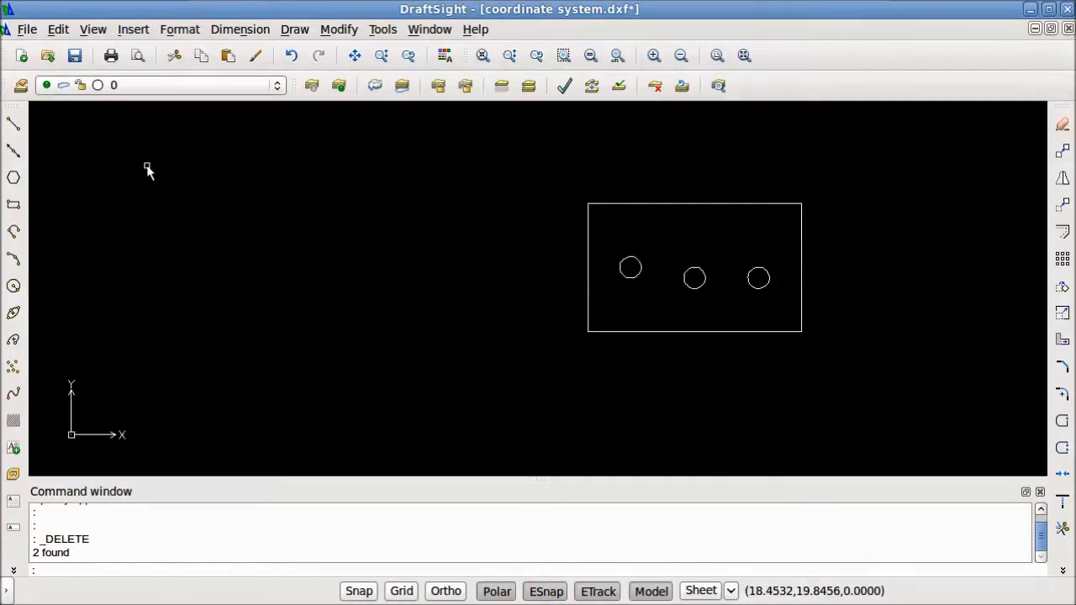
# Draw a freehand horizontal line below the rectangle with the three circles
pyautogui.click(14, 124)
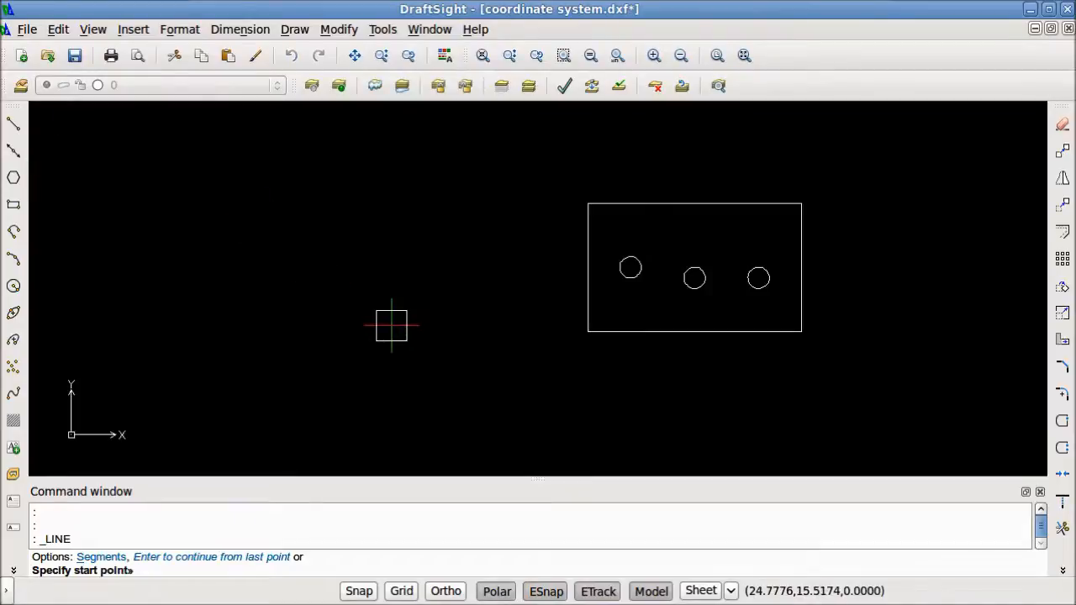
pyautogui.click(481, 398)
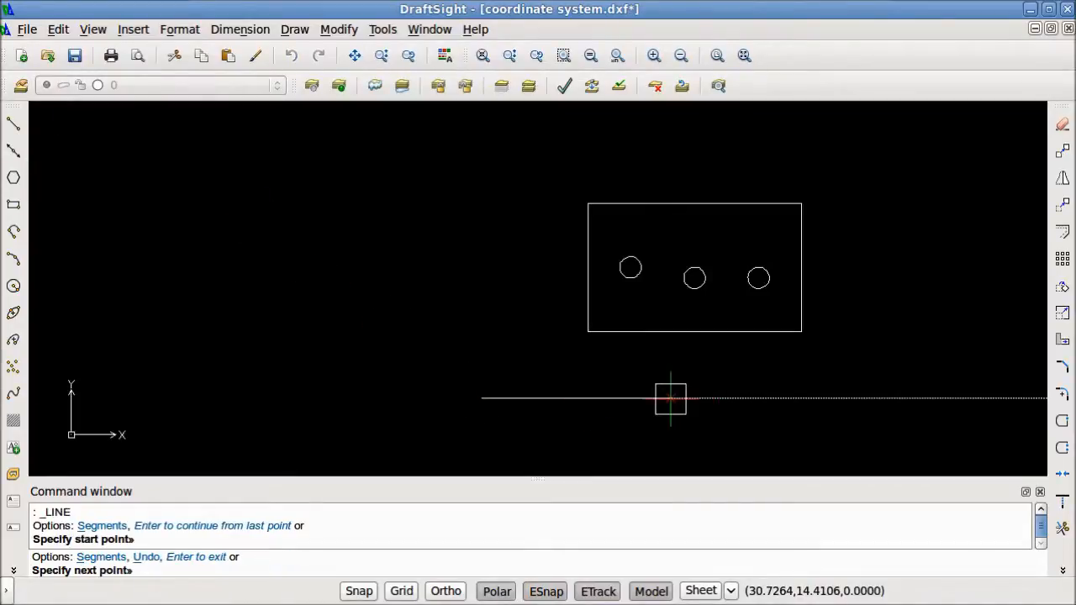
pyautogui.click(694, 398)
pyautogui.press('Return')
pyautogui.press('F8')
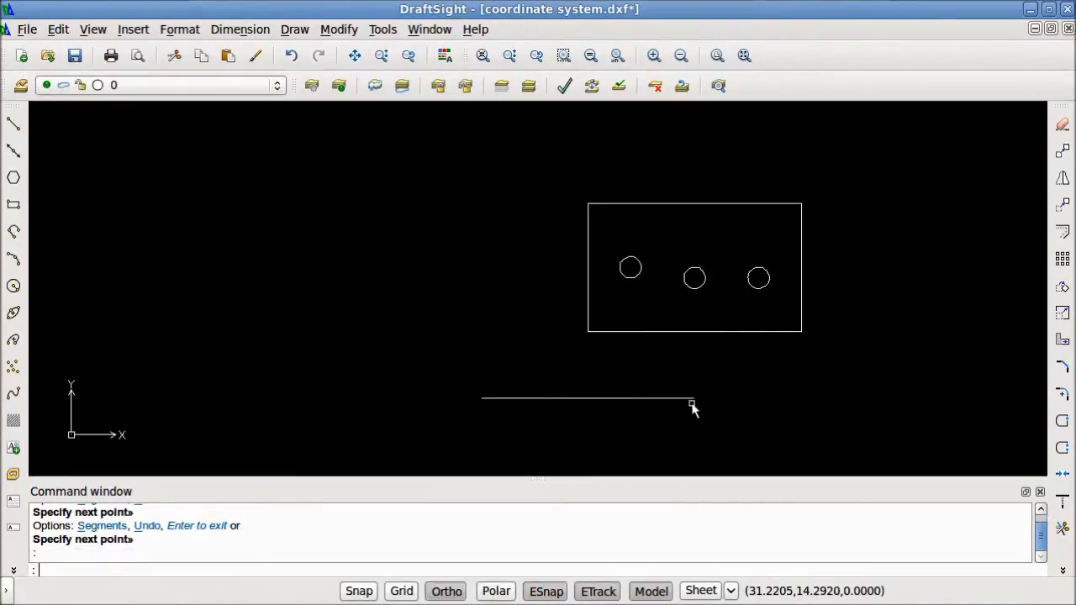
# Offset the horizontal line upward by a distance of .5
pyautogui.click(693, 407)
pyautogui.click(651, 384)
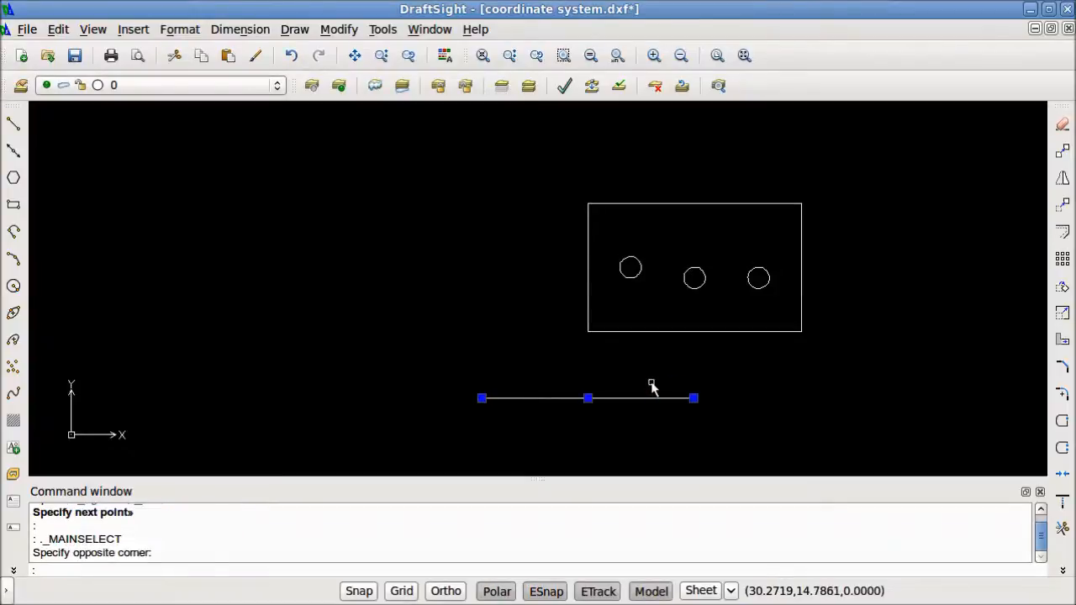
pyautogui.click(1062, 232)
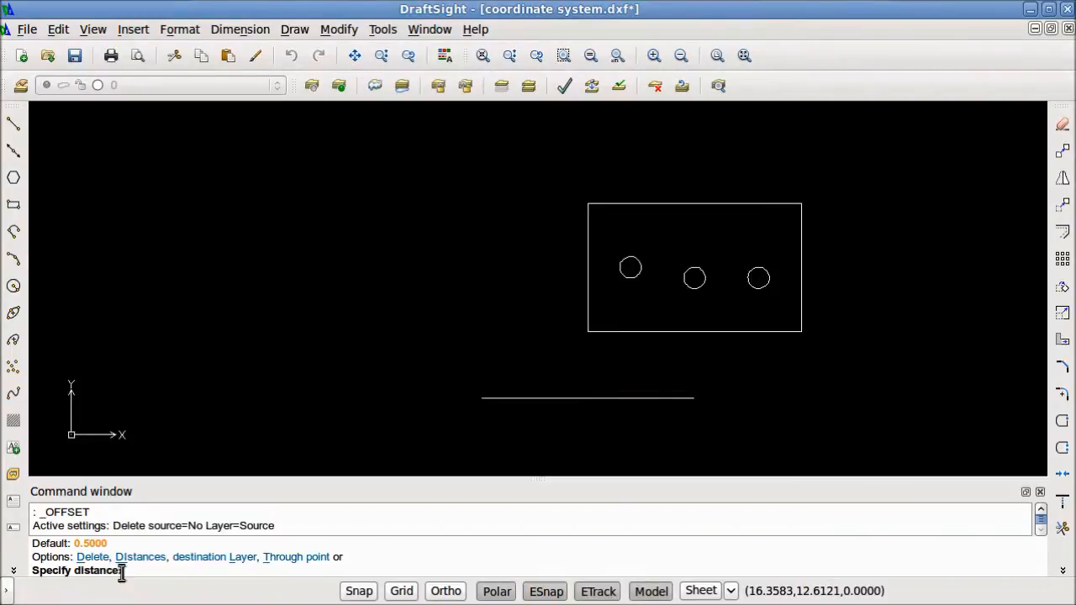
pyautogui.write('.5')
pyautogui.press('Return')
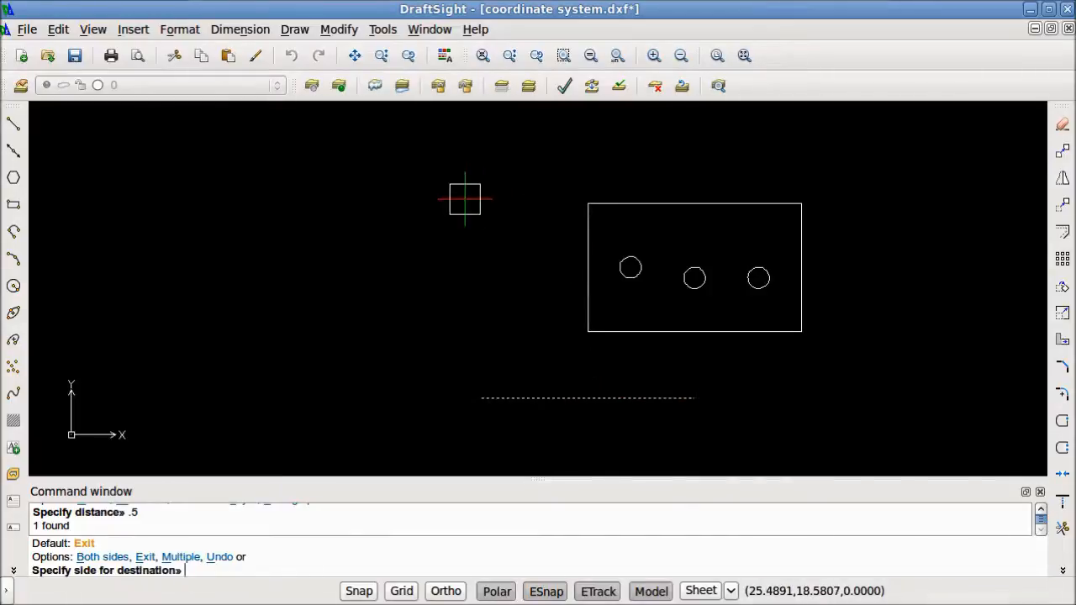
pyautogui.click(545, 234)
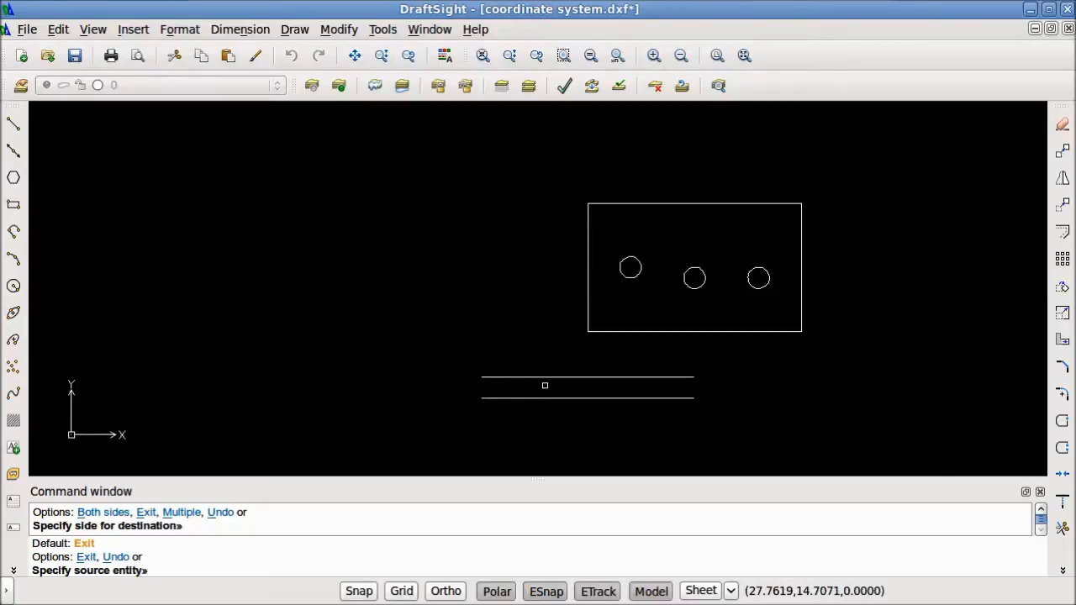
pyautogui.press('Escape')
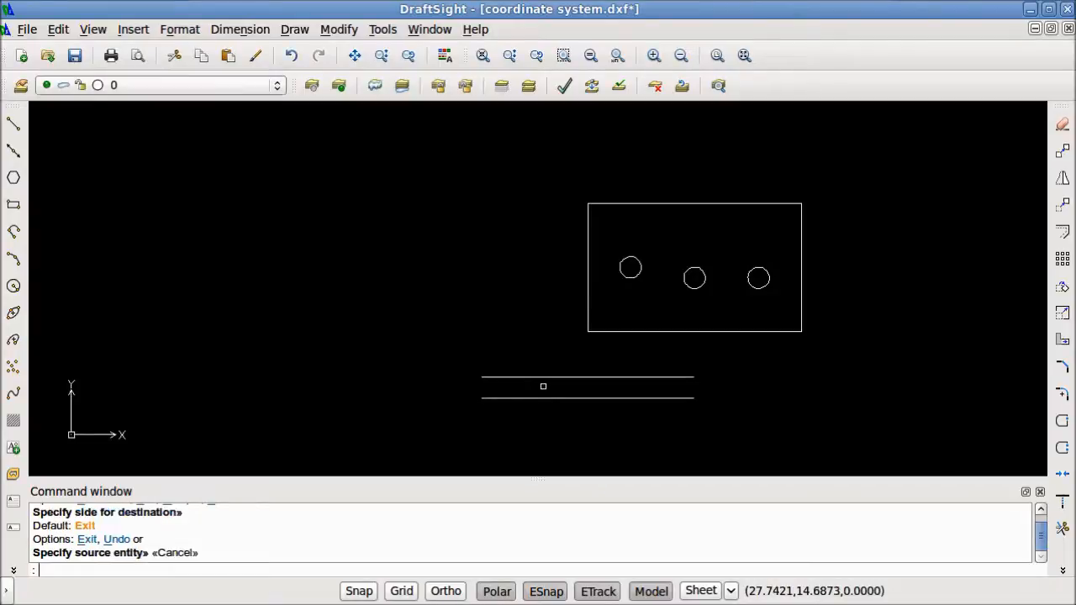
# Offset the lower line upward by the distance picked from its midpoint to the centre of the middle circle
pyautogui.click(742, 420)
pyautogui.click(664, 391)
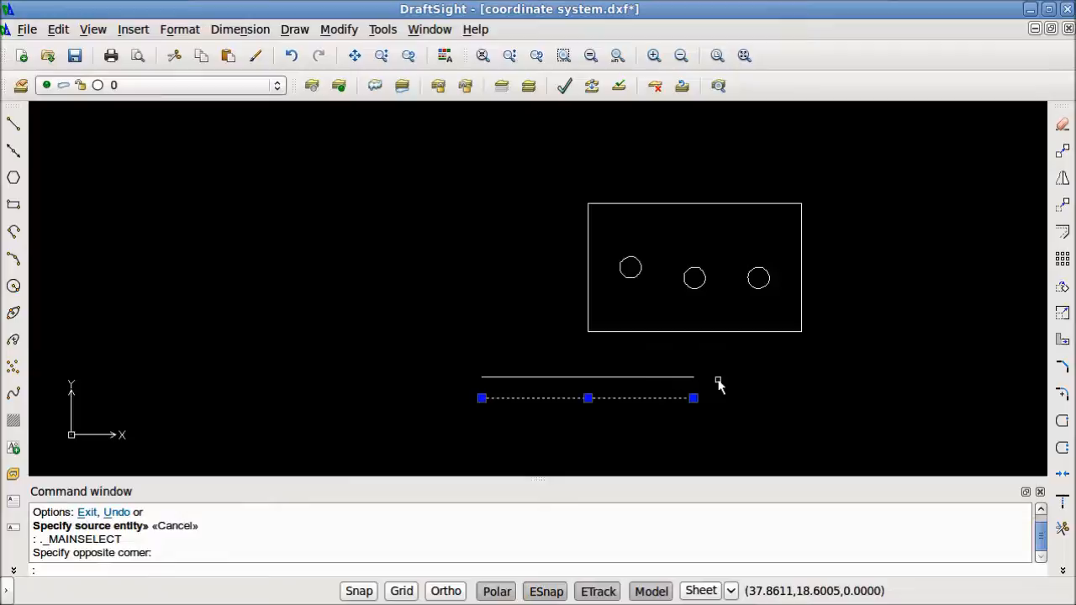
pyautogui.click(1062, 232)
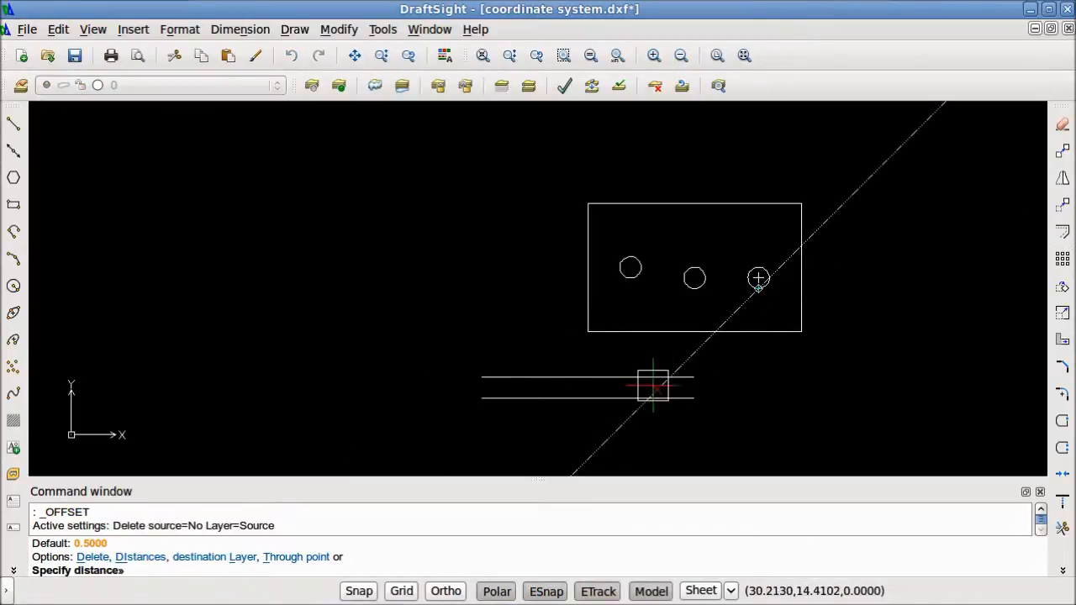
pyautogui.click(586, 398)
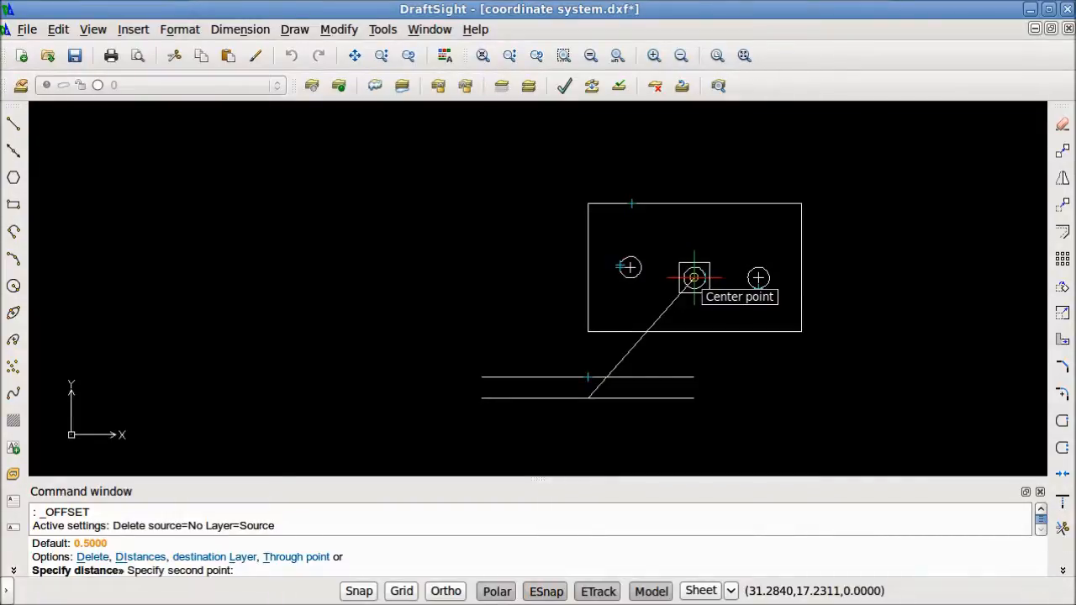
pyautogui.click(693, 277)
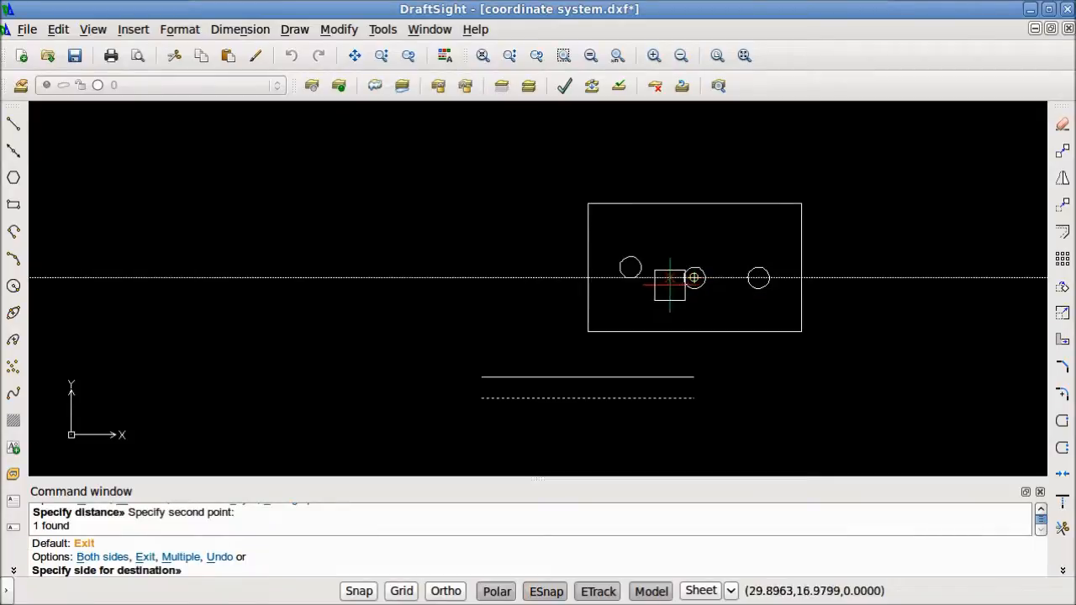
pyautogui.click(523, 277)
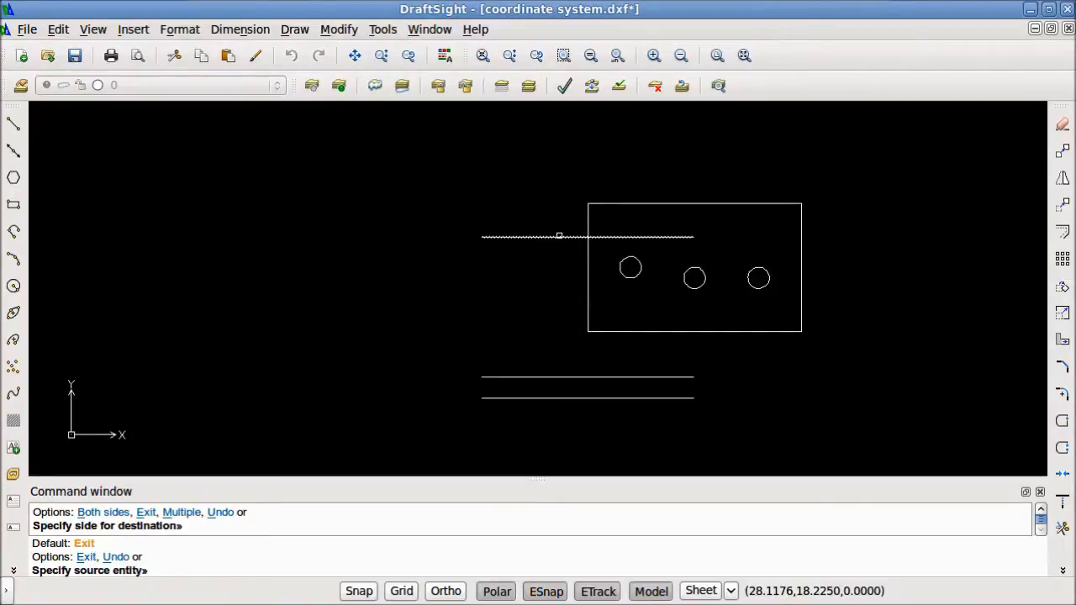
pyautogui.press('Escape')
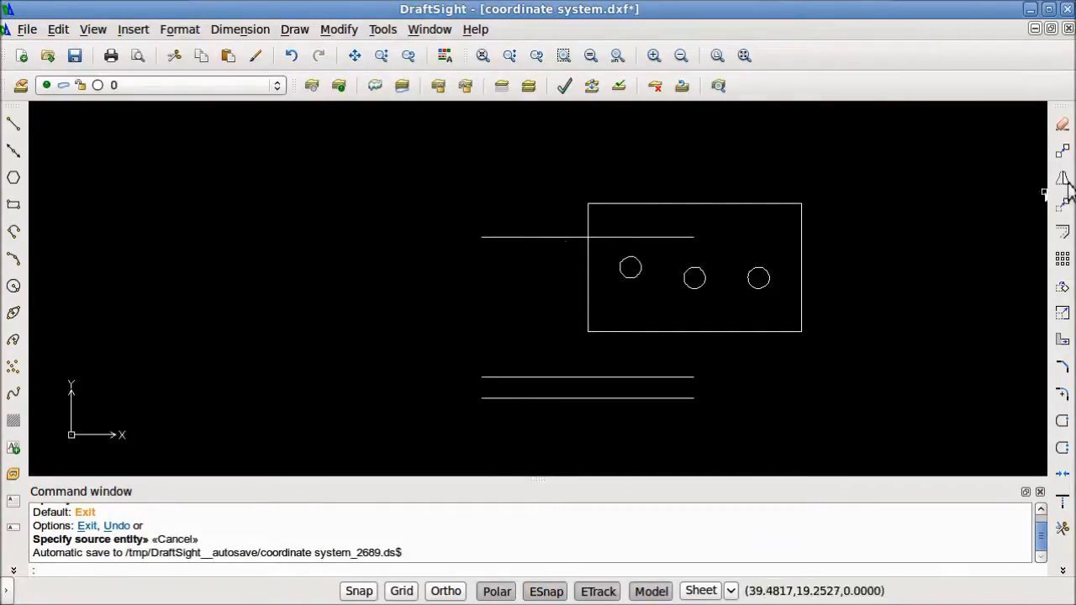
# Offset the lowest line with the Through point option, passing through the centre of the middle circle
pyautogui.click(652, 437)
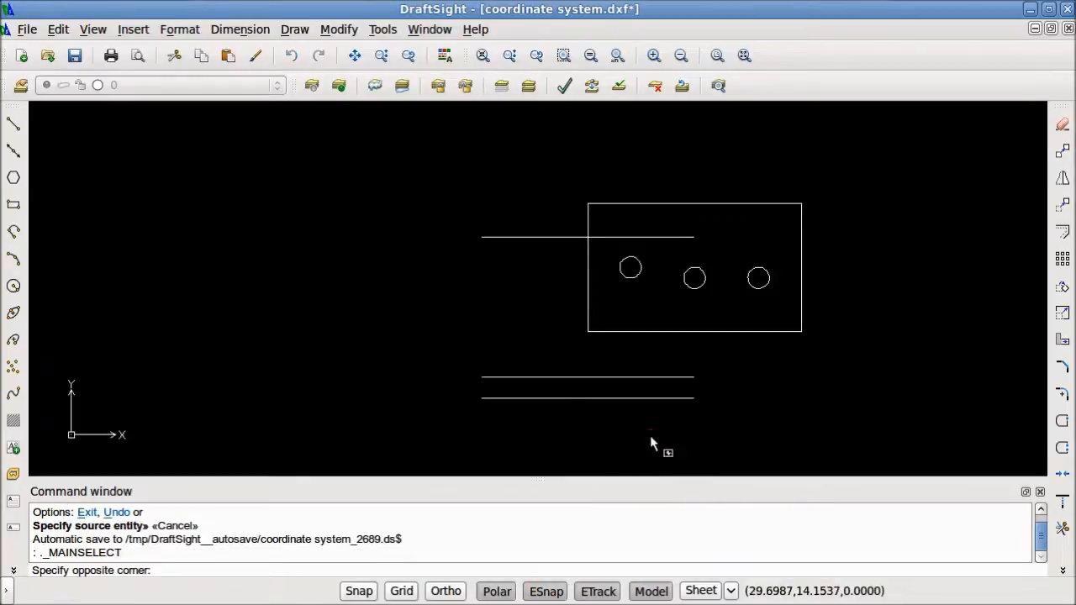
pyautogui.click(589, 390)
pyautogui.click(1062, 232)
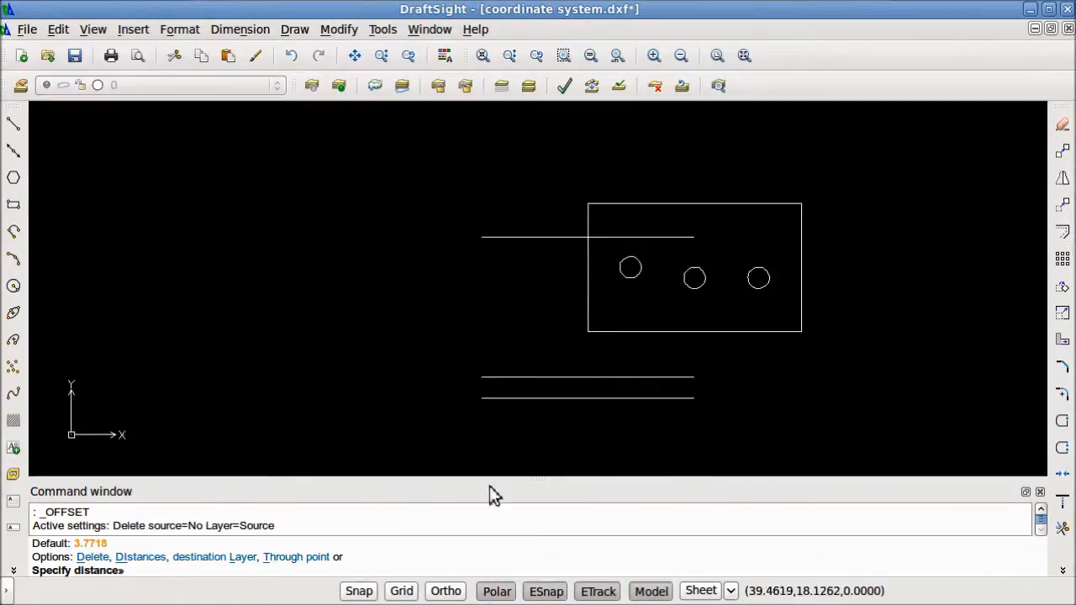
pyautogui.click(261, 556)
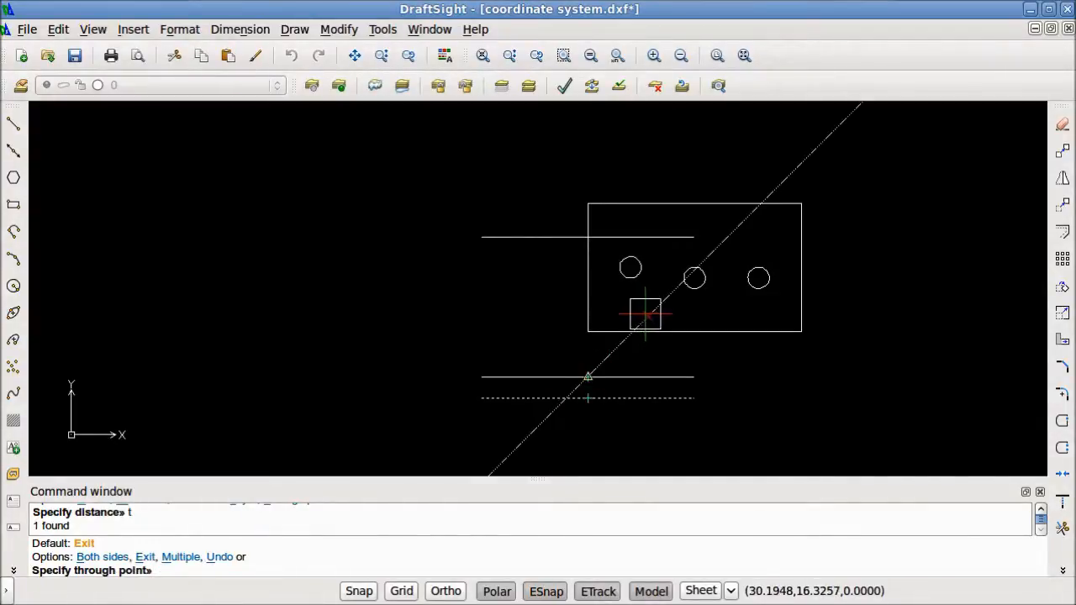
pyautogui.click(694, 278)
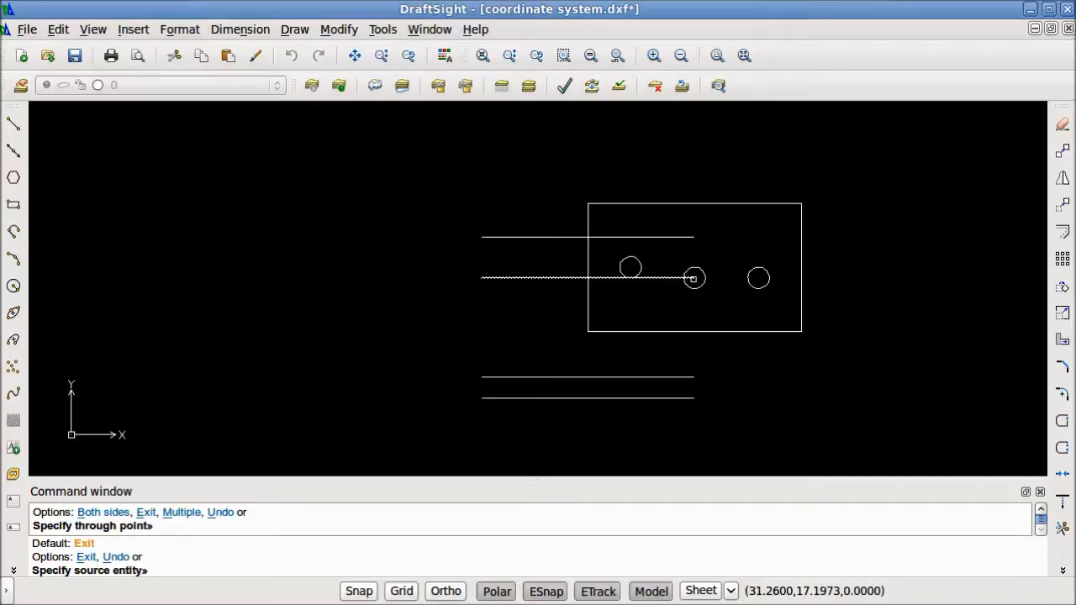
pyautogui.press('Escape')
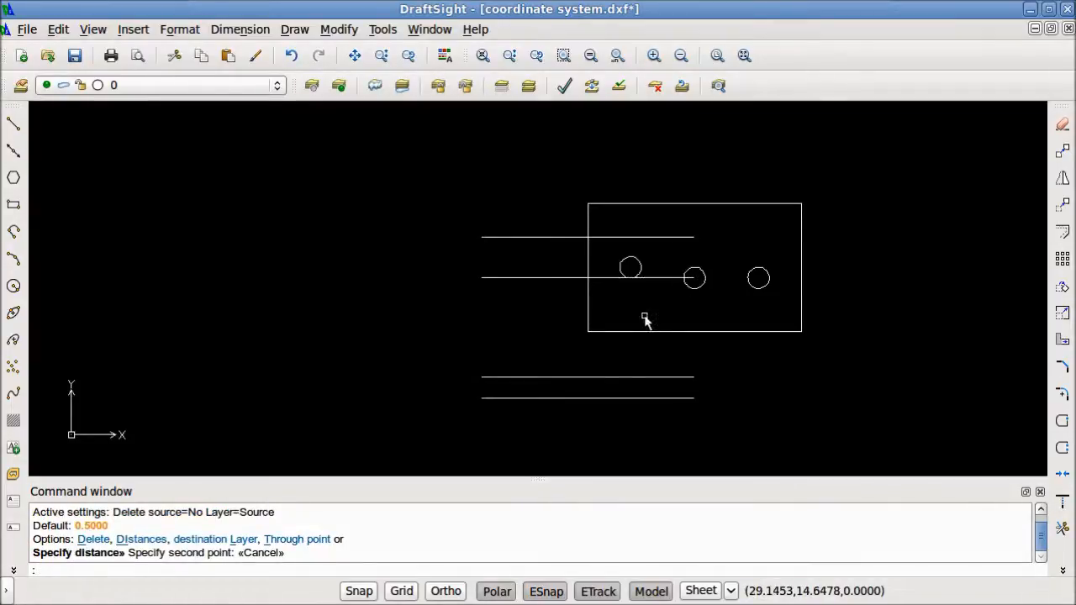
# Select the four horizontal lines with a crossing window and delete them
pyautogui.click(553, 438)
pyautogui.click(345, 135)
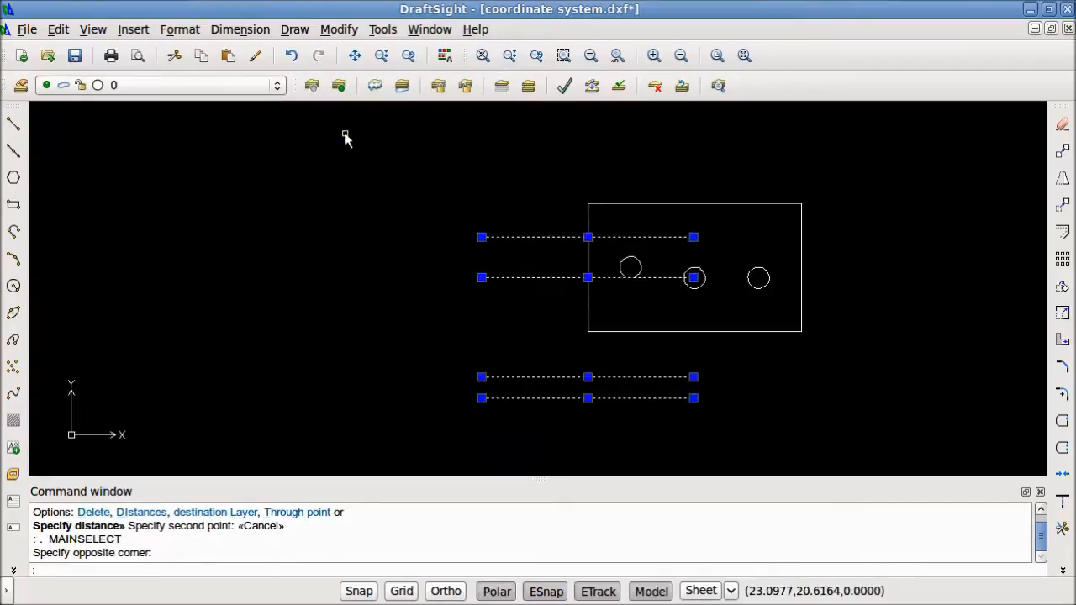
pyautogui.press('Delete')
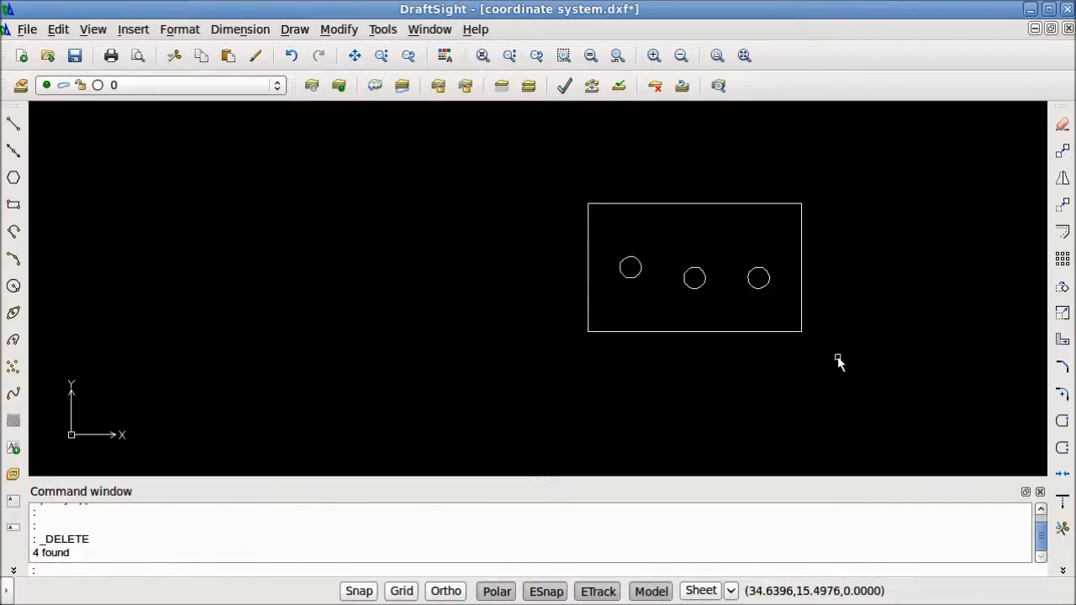
# Offset the rectangle around the three circles outward by .5
pyautogui.click(817, 334)
pyautogui.click(779, 306)
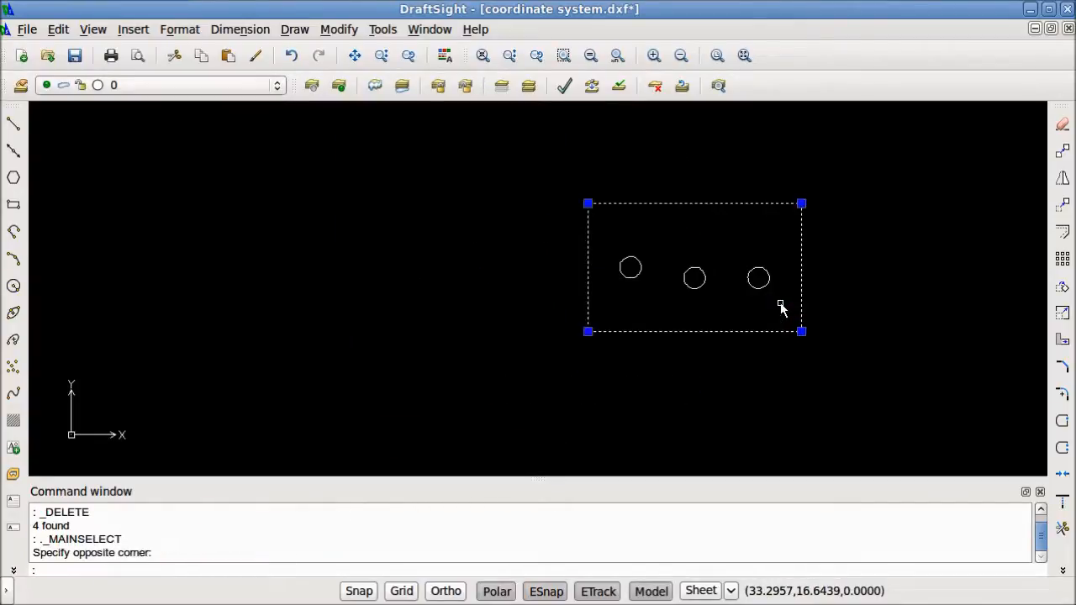
pyautogui.click(1063, 232)
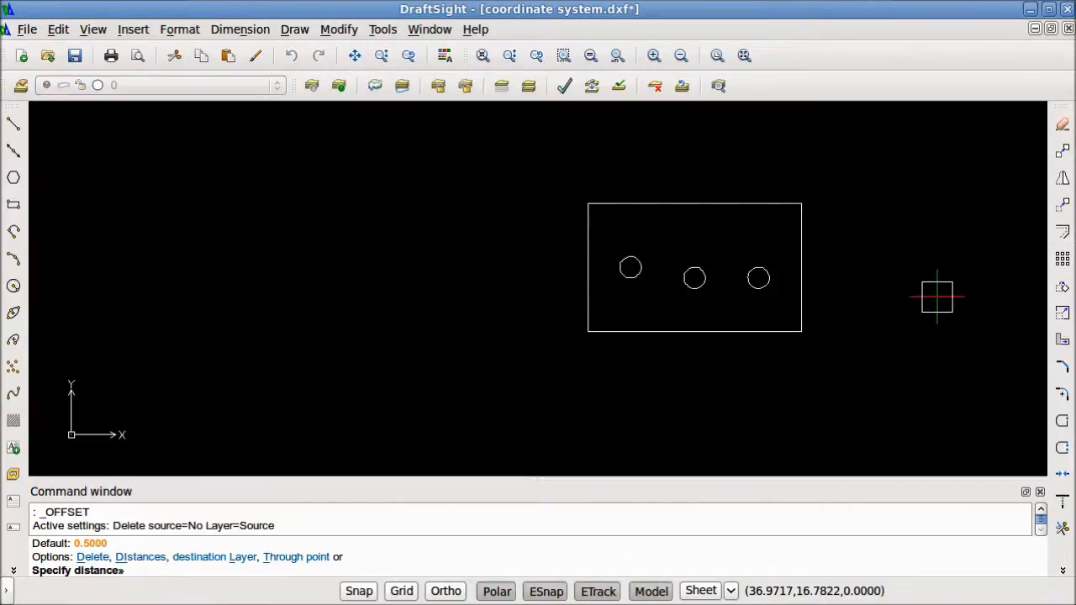
pyautogui.write('.5')
pyautogui.press('Return')
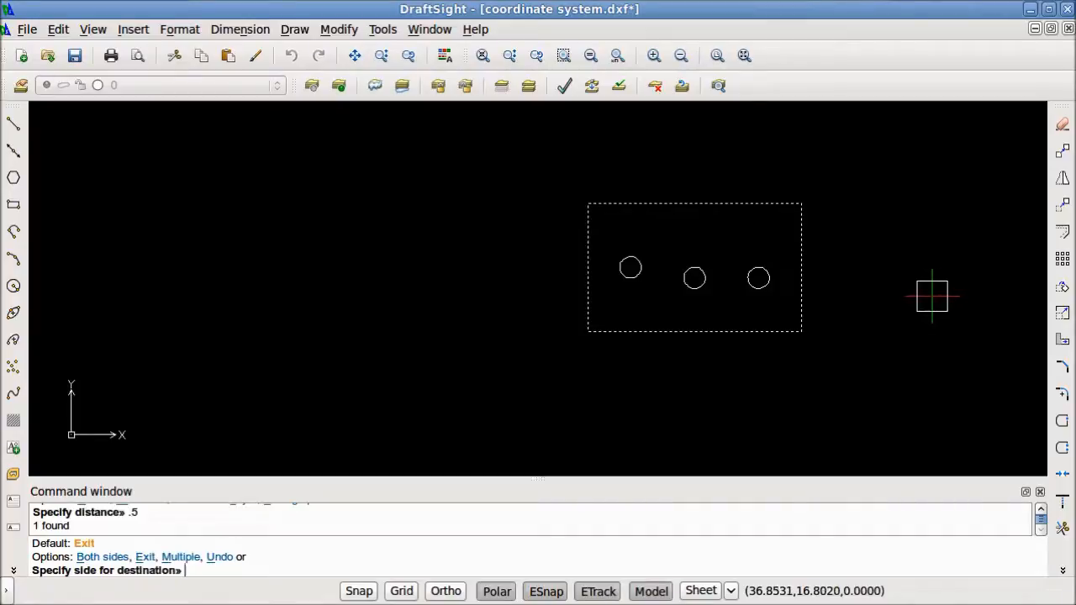
pyautogui.click(931, 296)
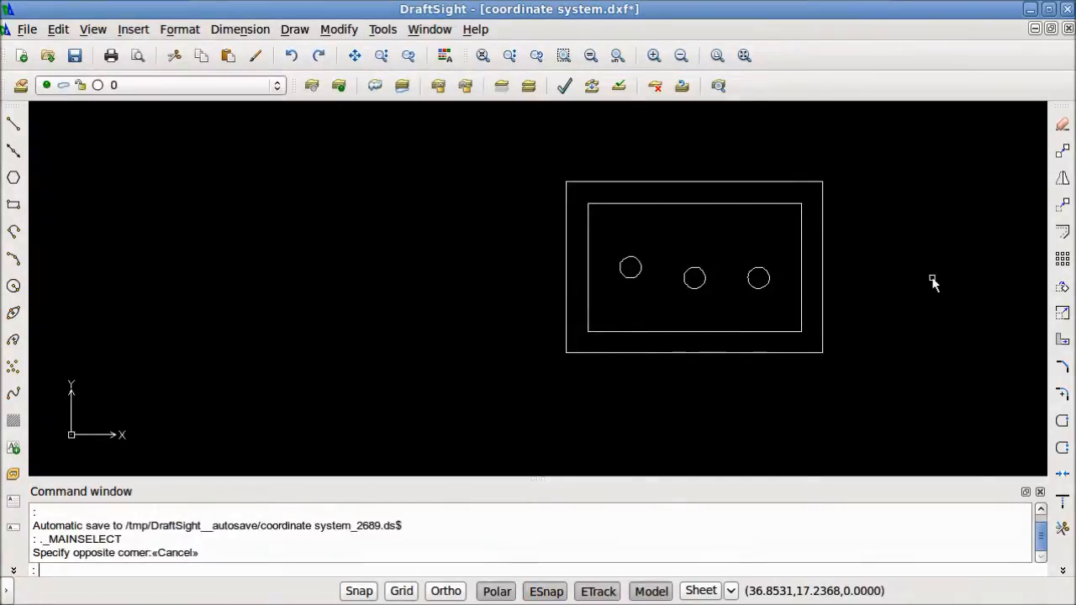
# Offset the right circle inside the rectangle outward by .25
pyautogui.click(777, 303)
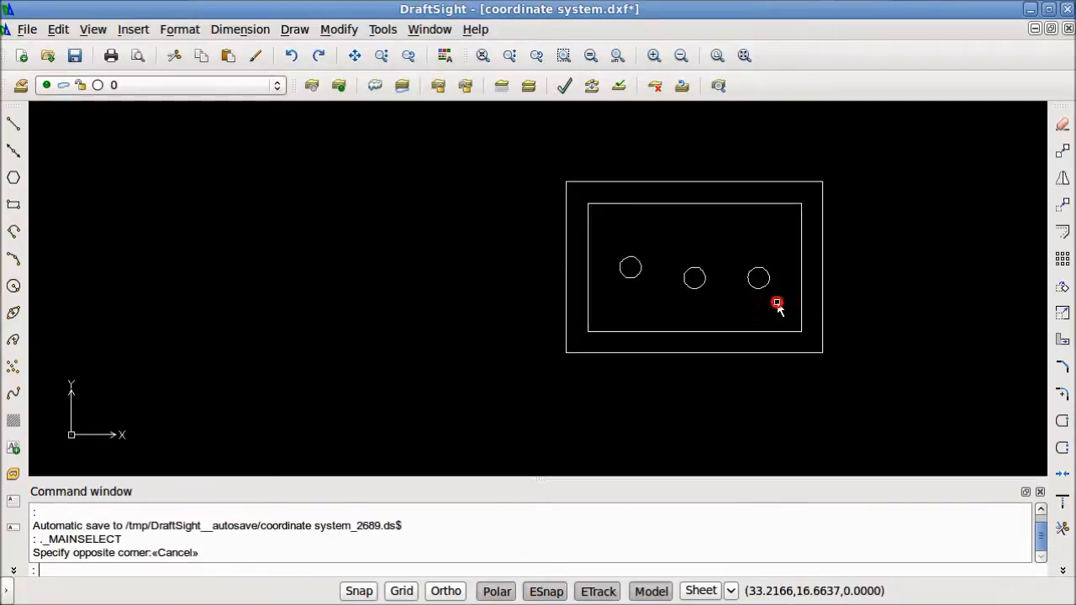
pyautogui.click(738, 256)
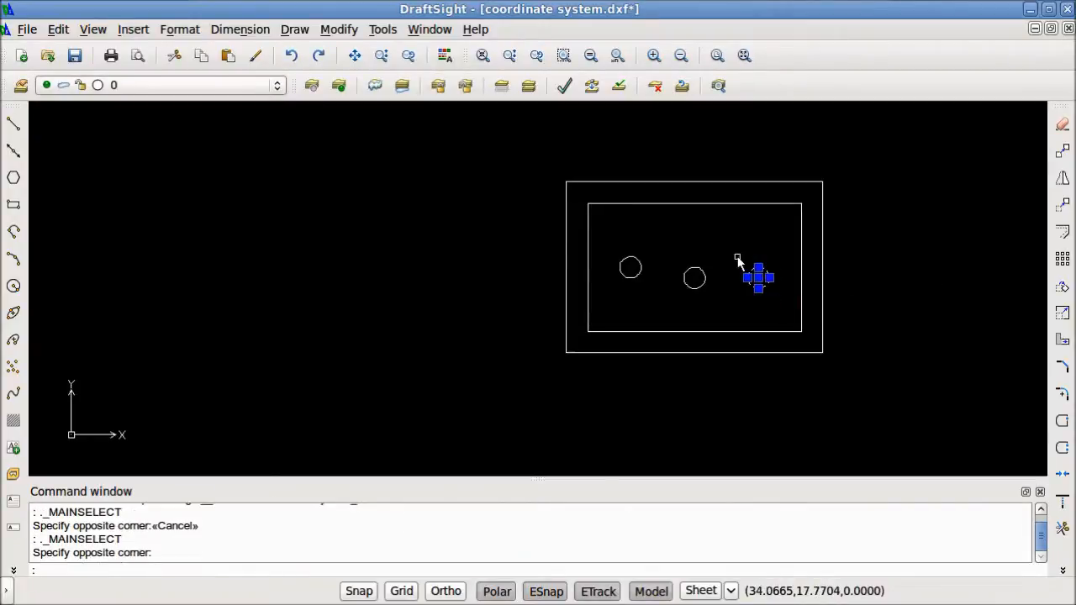
pyautogui.click(1063, 232)
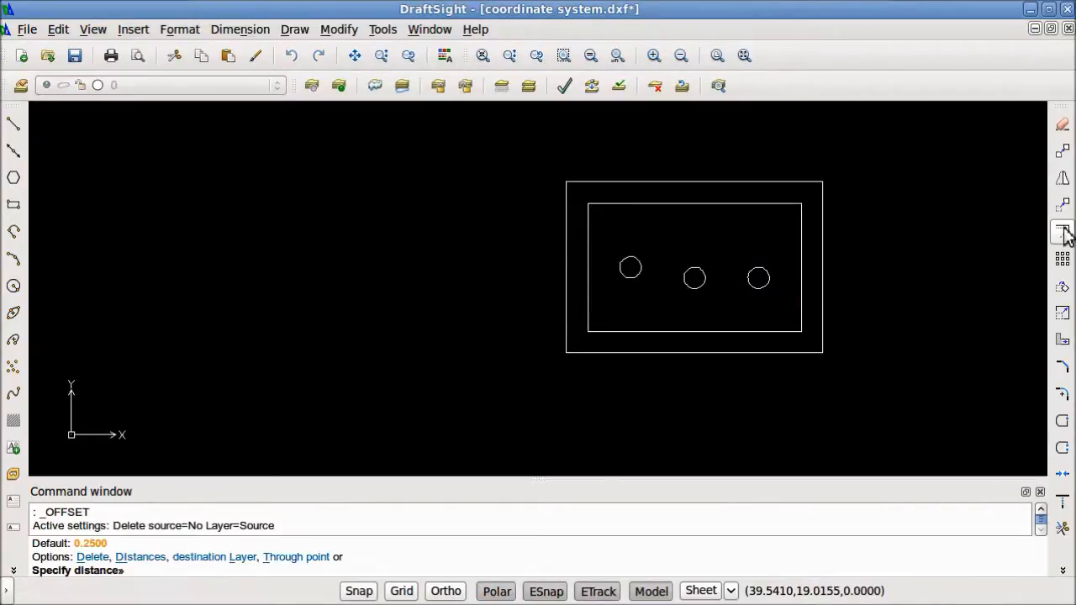
pyautogui.write('.25')
pyautogui.press('Return')
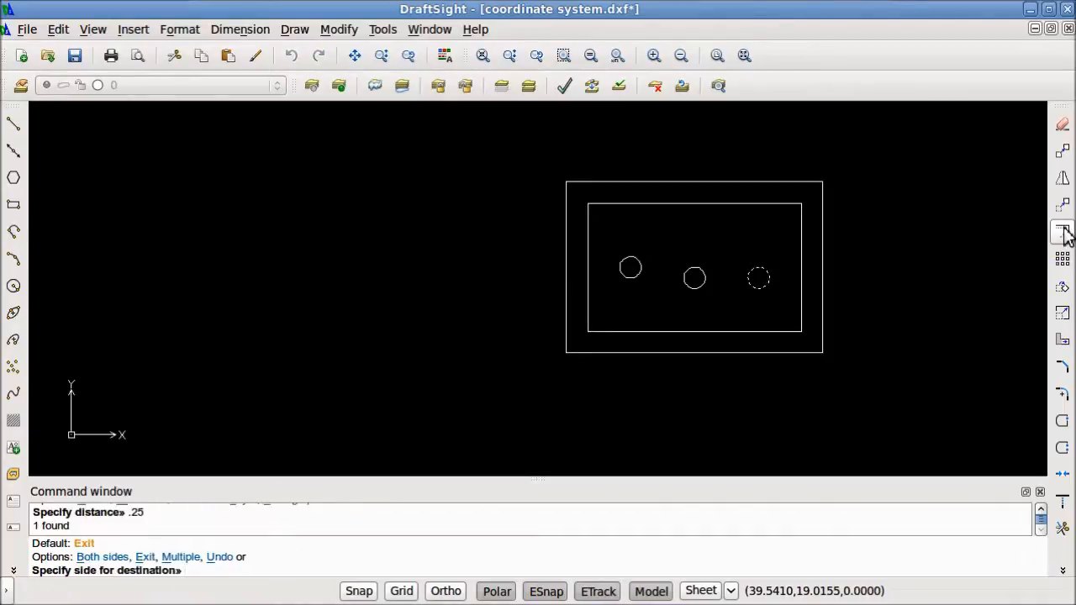
pyautogui.click(782, 305)
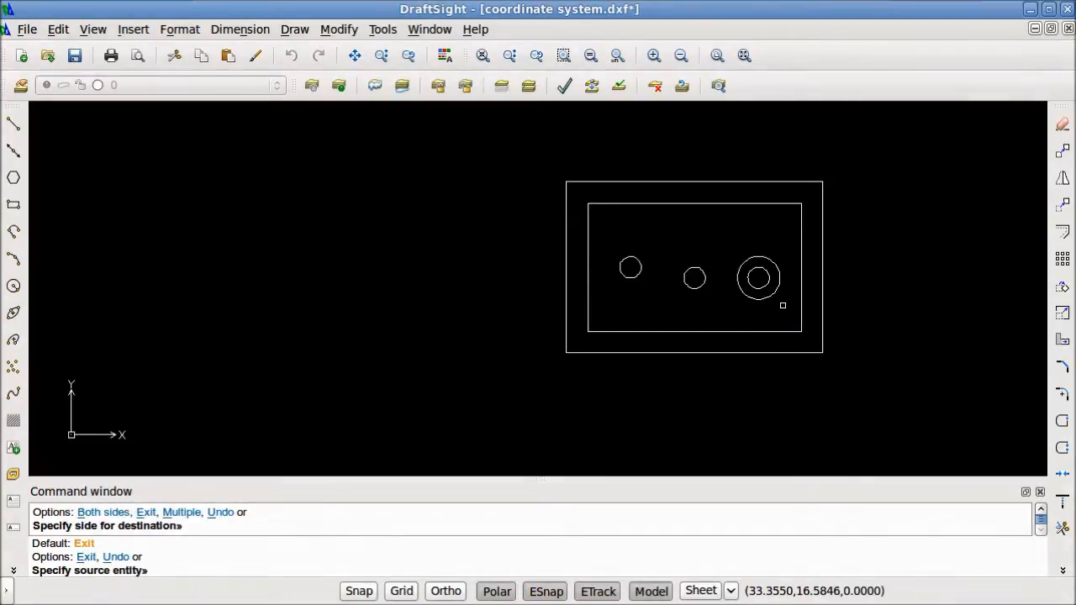
pyautogui.press('Escape')
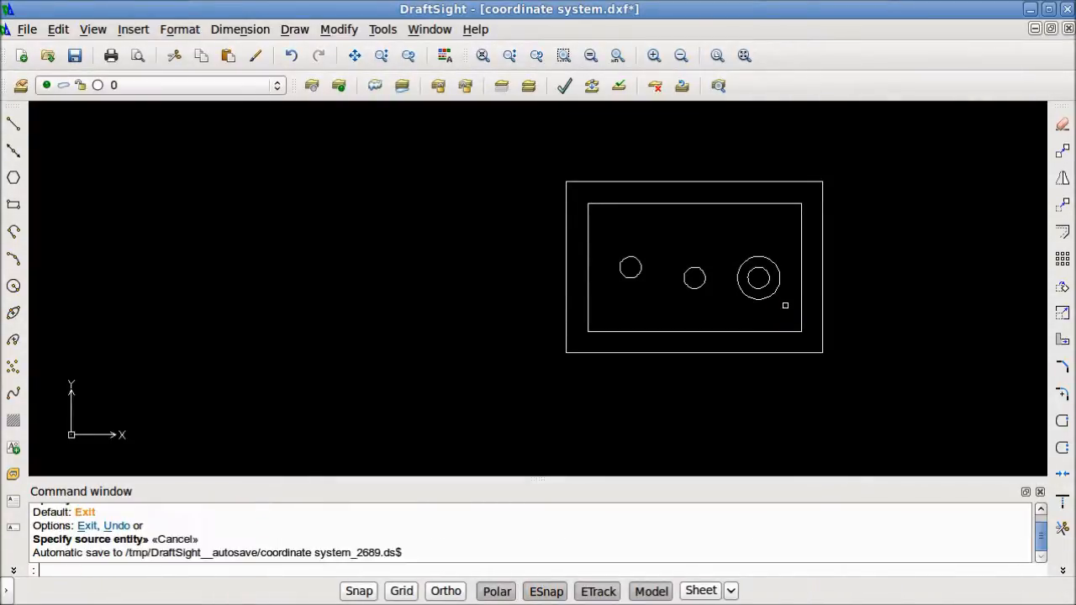
# Delete the outer offset circle and the outer offset rectangle
pyautogui.click(778, 312)
pyautogui.click(741, 303)
pyautogui.press('Delete')
pyautogui.click(873, 387)
pyautogui.click(791, 334)
pyautogui.press('Delete')
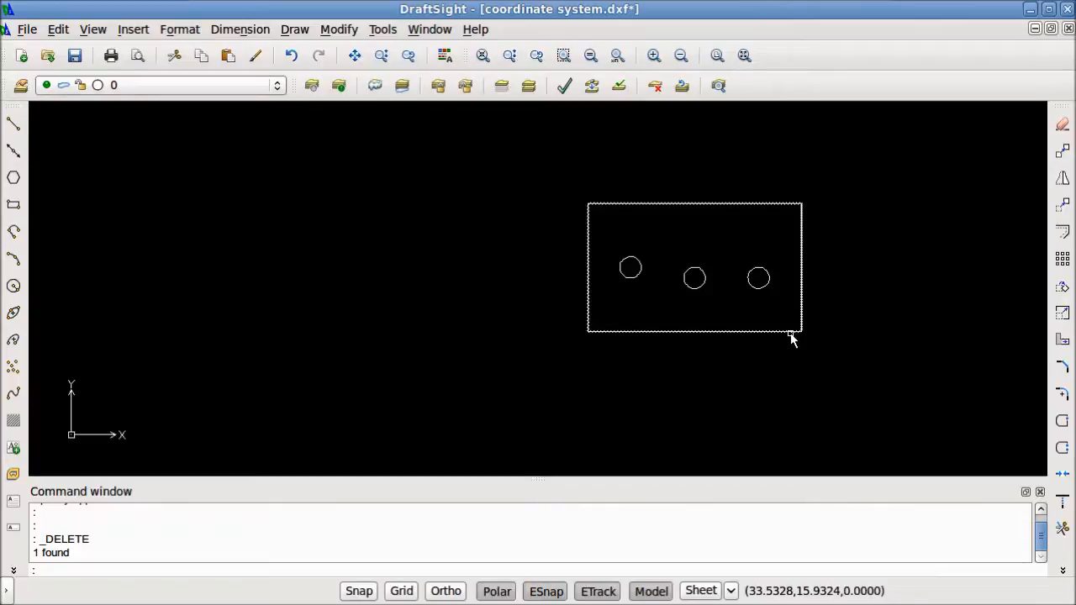
# Scale the rectangle and its three circles by a factor of 25.4 about the rectangle's lower-left corner and fit the drawing in view
pyautogui.click(829, 361)
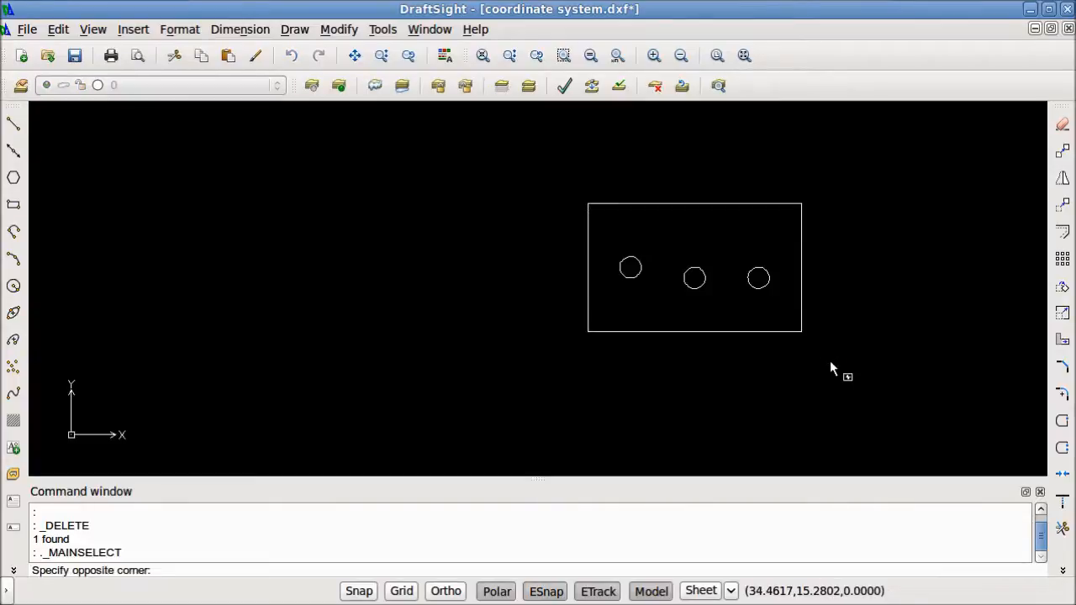
pyautogui.click(536, 186)
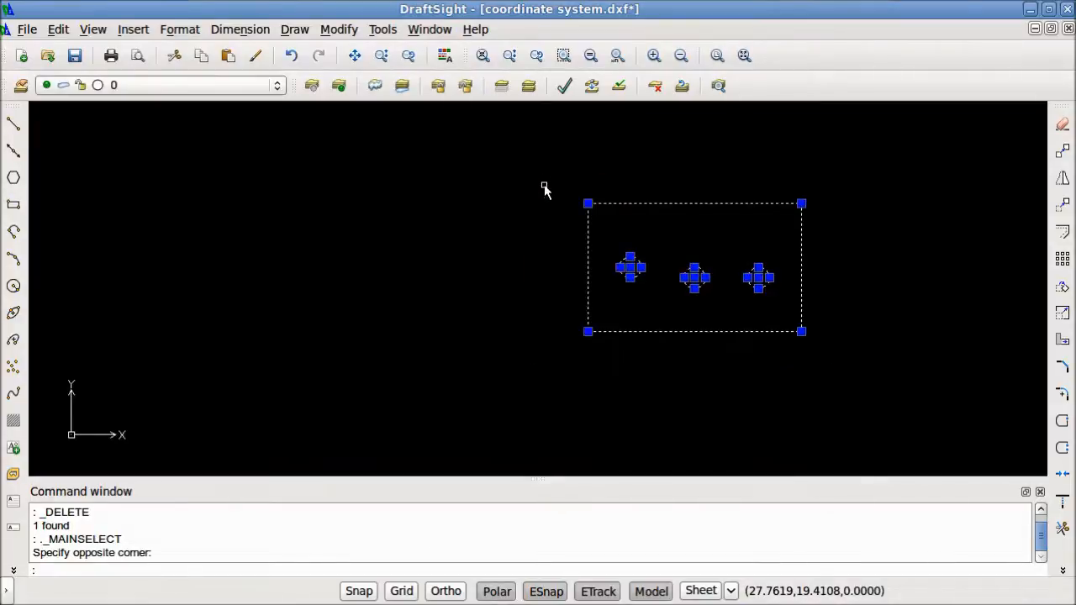
pyautogui.write('scale')
pyautogui.press('Return')
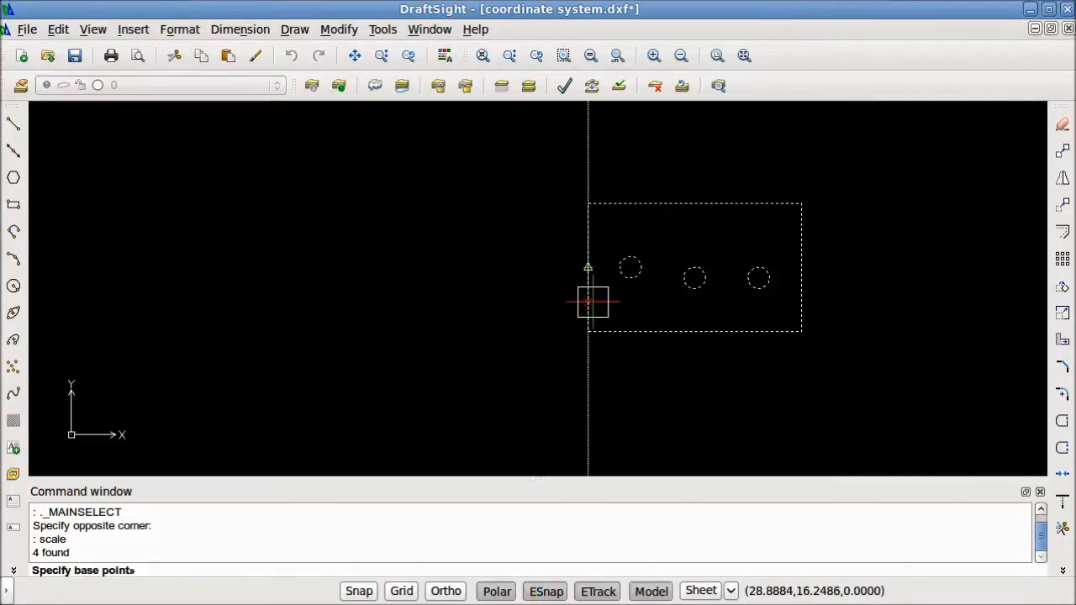
pyautogui.click(587, 331)
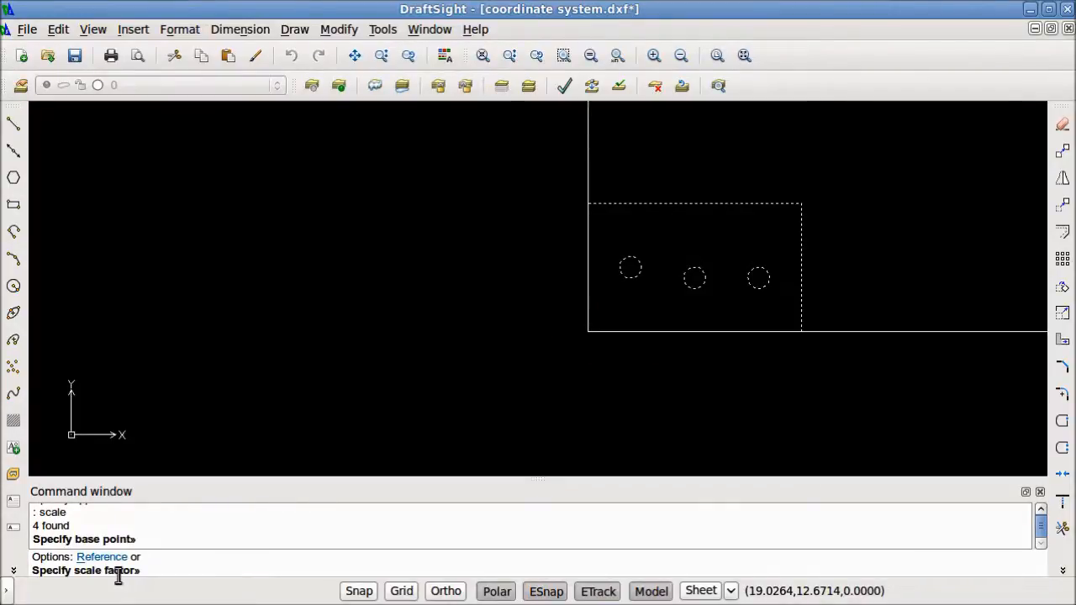
pyautogui.write('25.4')
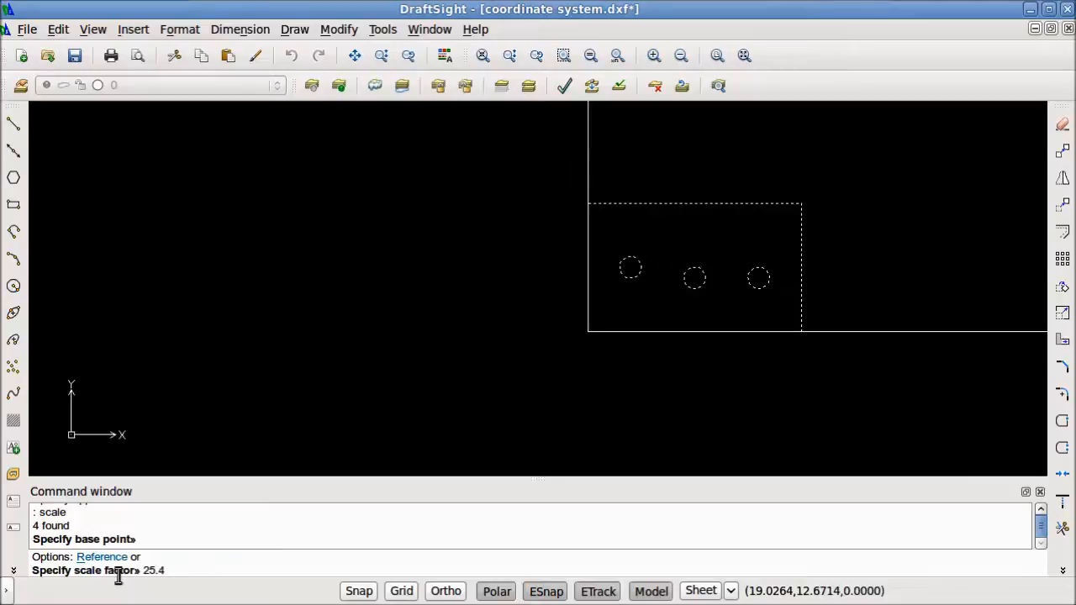
pyautogui.press('Return')
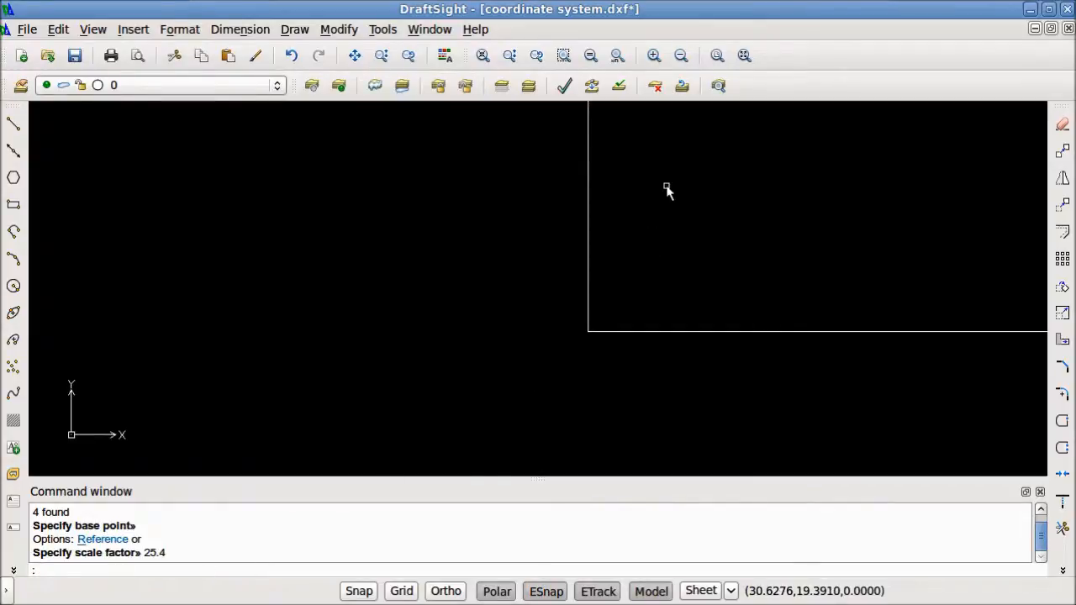
pyautogui.click(744, 55)
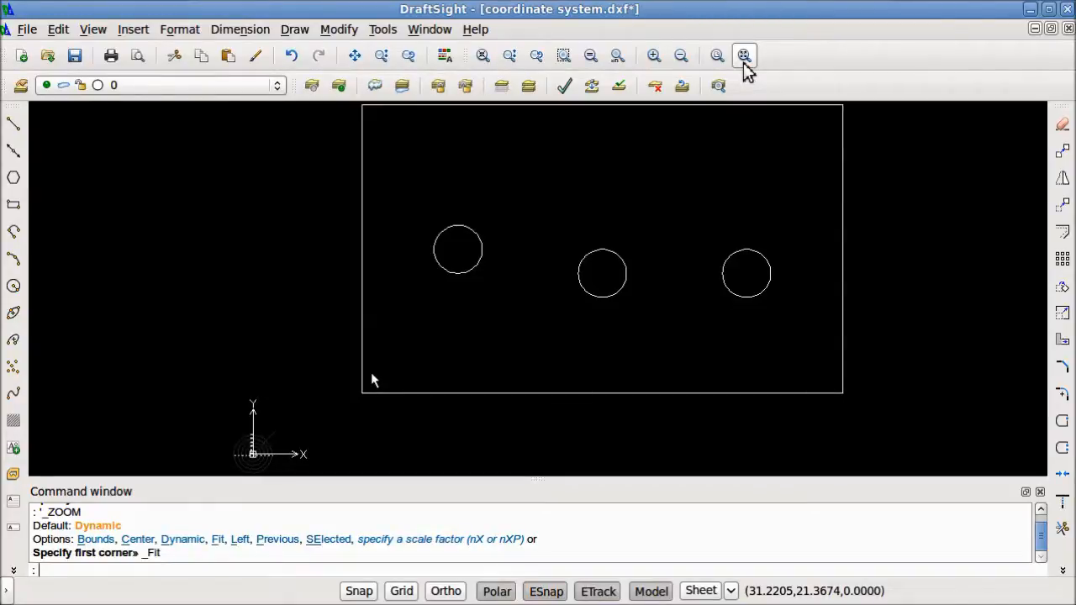
pyautogui.click(370, 380)
pyautogui.press('Escape')
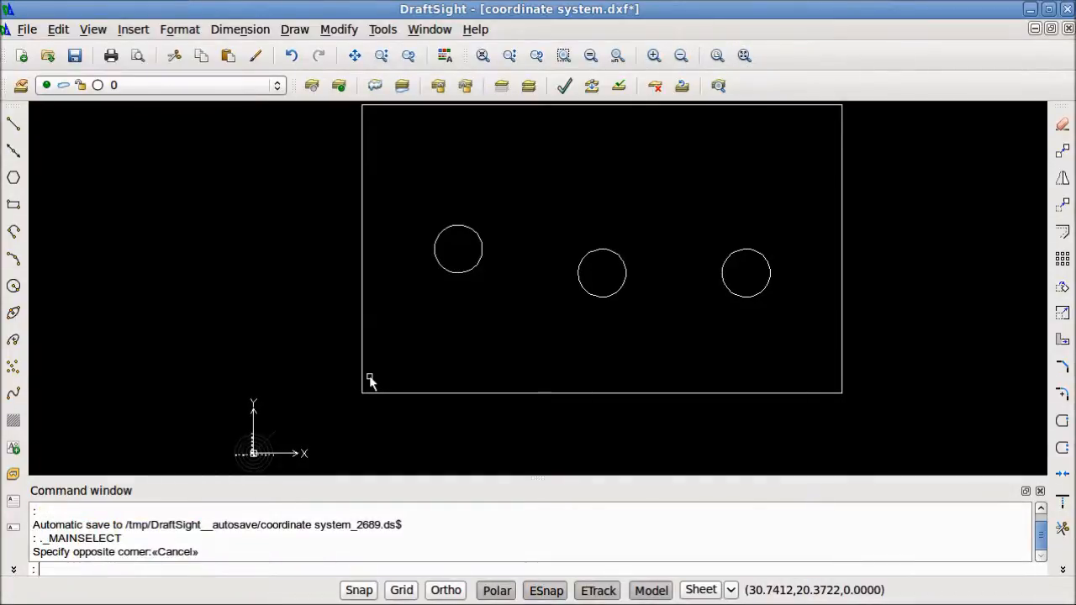
# Draw a small practice rectangle to the left of the scaled rectangle and check that it selects as one entity
pyautogui.click(1063, 571)
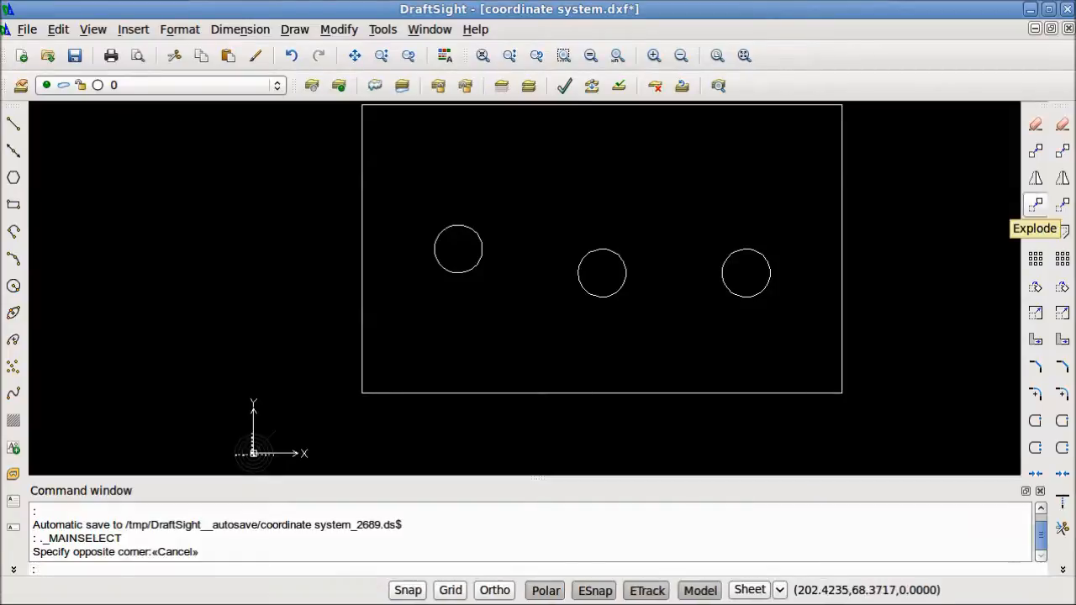
pyautogui.click(13, 204)
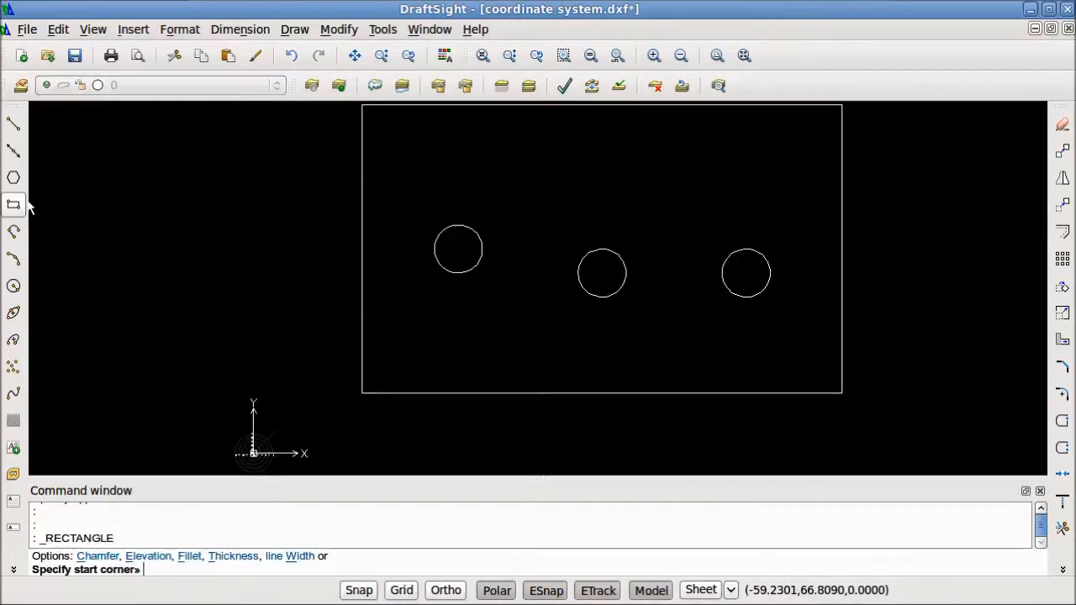
pyautogui.click(134, 261)
pyautogui.click(249, 211)
pyautogui.press('Escape')
pyautogui.click(272, 257)
pyautogui.click(216, 231)
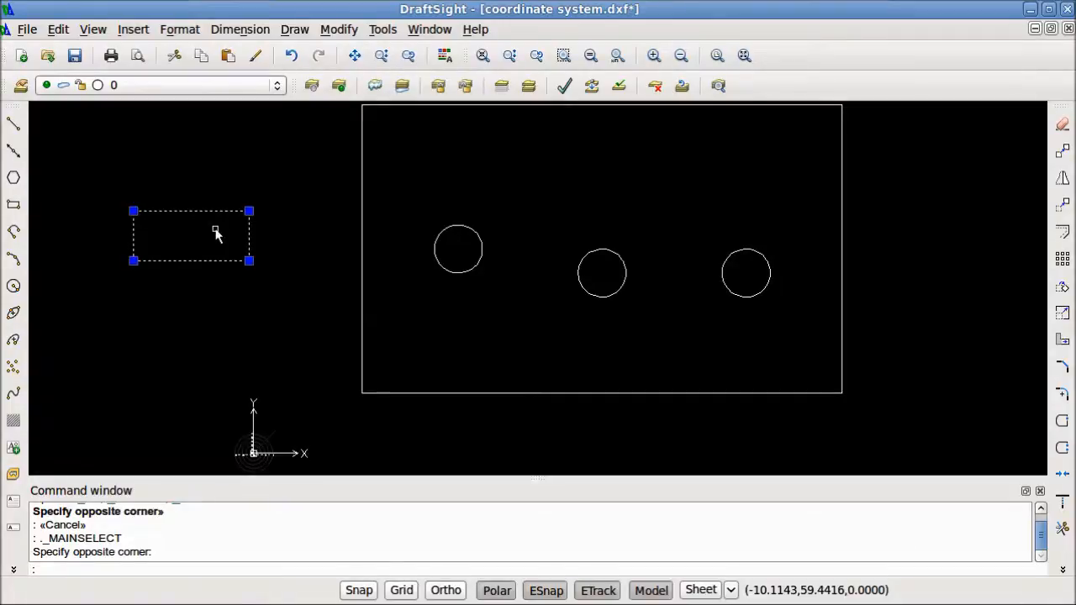
pyautogui.press('Escape')
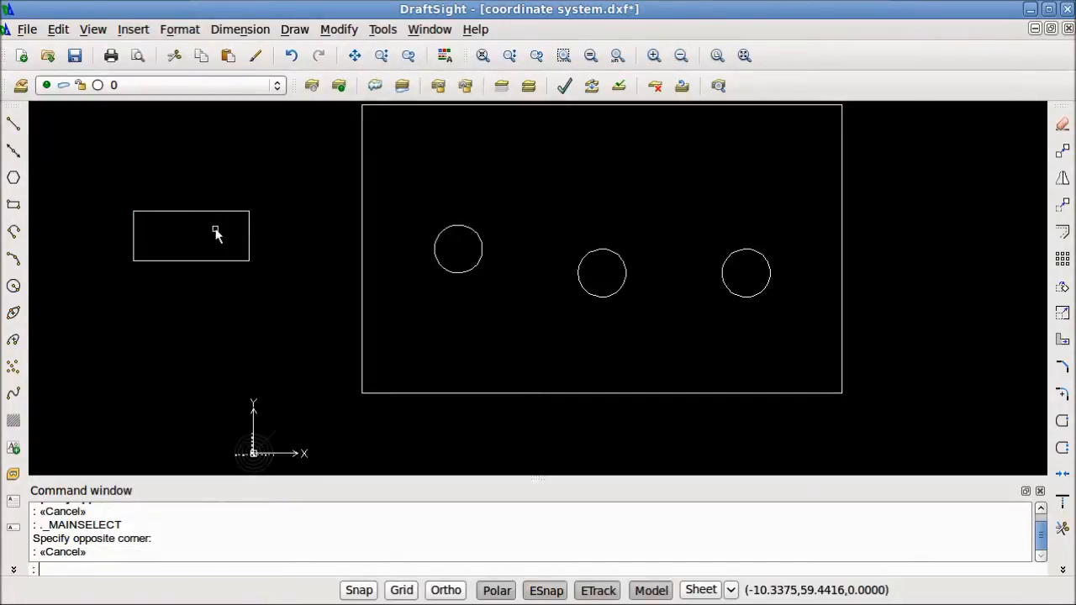
# Explode the small rectangle into separate lines and check the resulting lines with a crossing selection
pyautogui.click(249, 272)
pyautogui.click(154, 202)
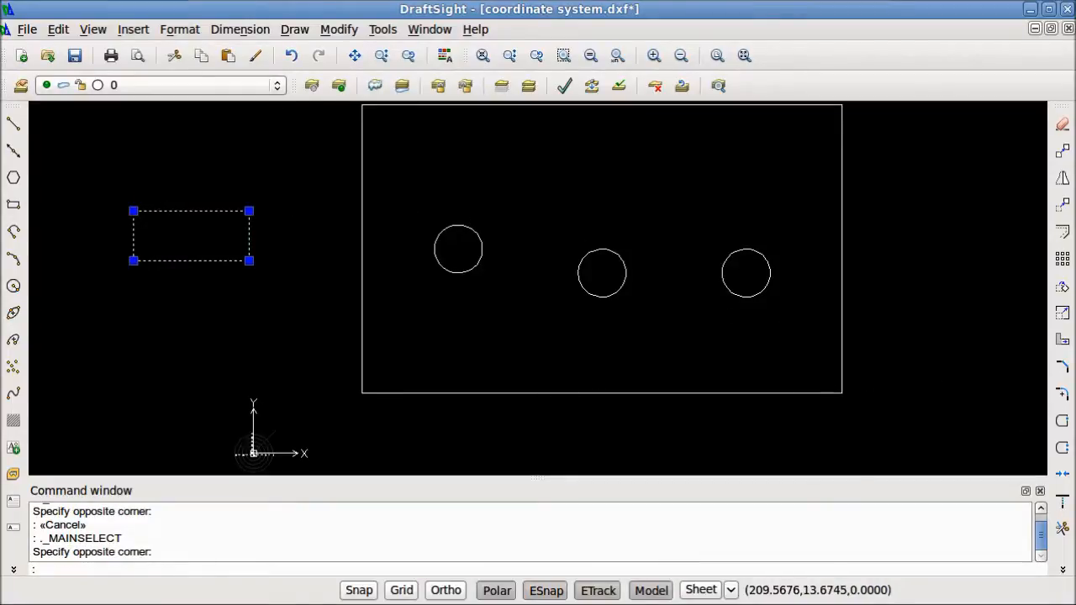
pyautogui.click(1062, 569)
pyautogui.click(1063, 206)
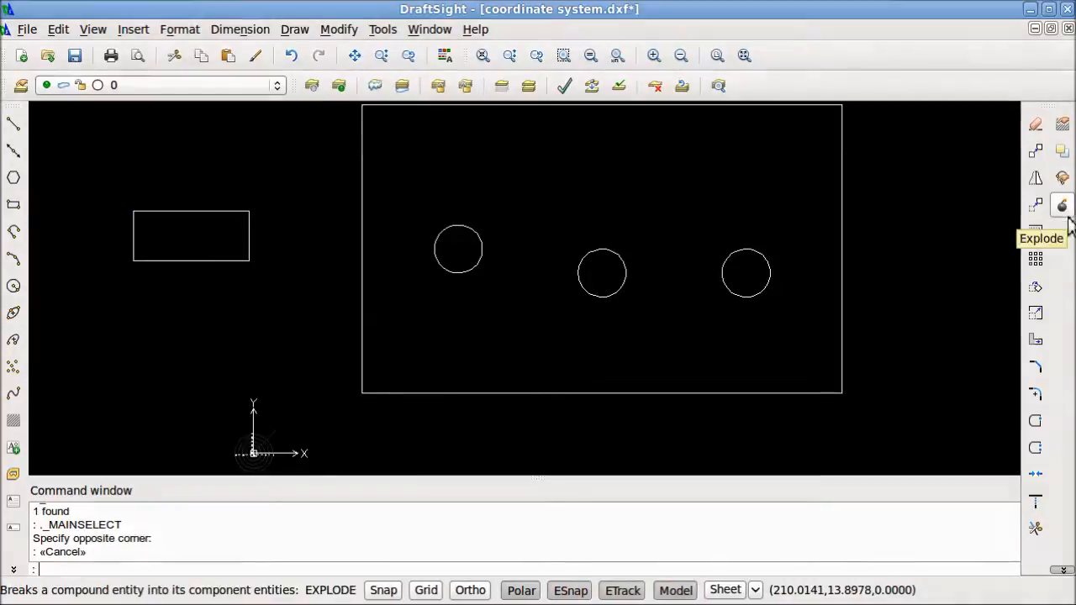
pyautogui.click(261, 273)
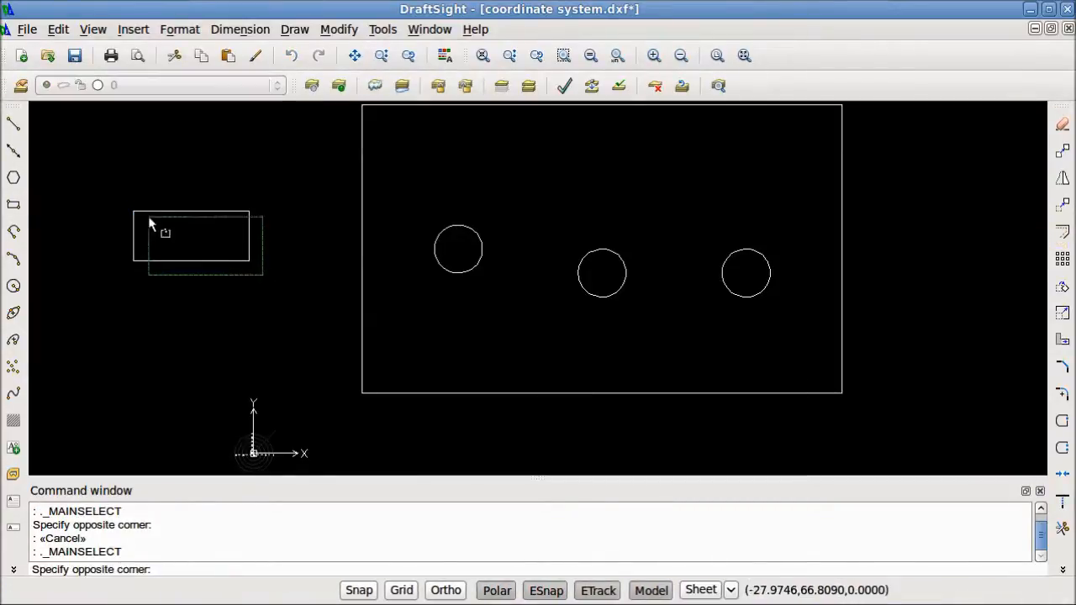
pyautogui.click(116, 177)
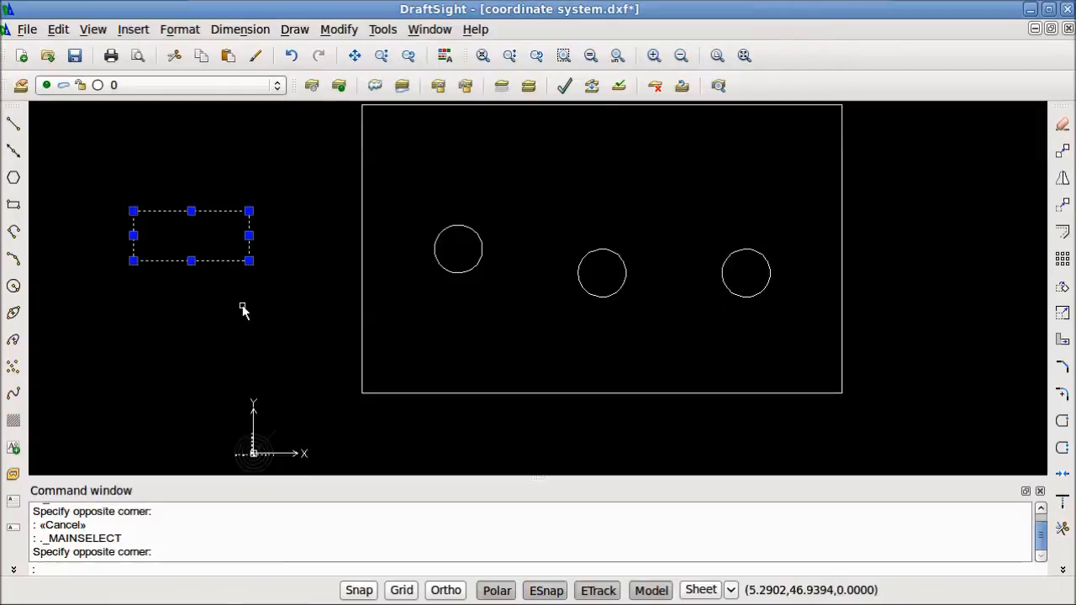
pyautogui.press('Escape')
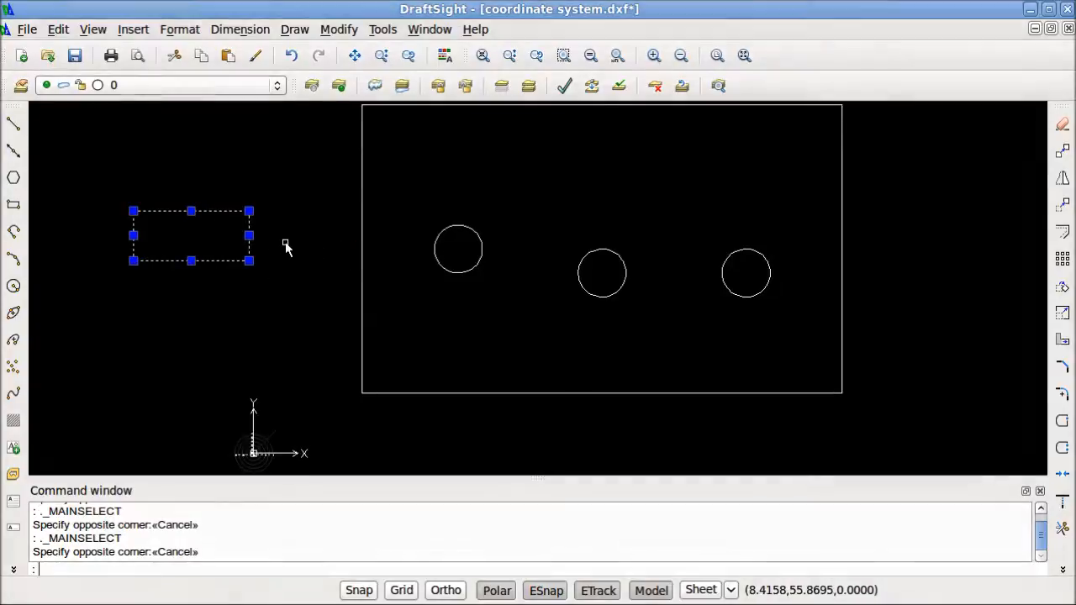
pyautogui.press('Escape')
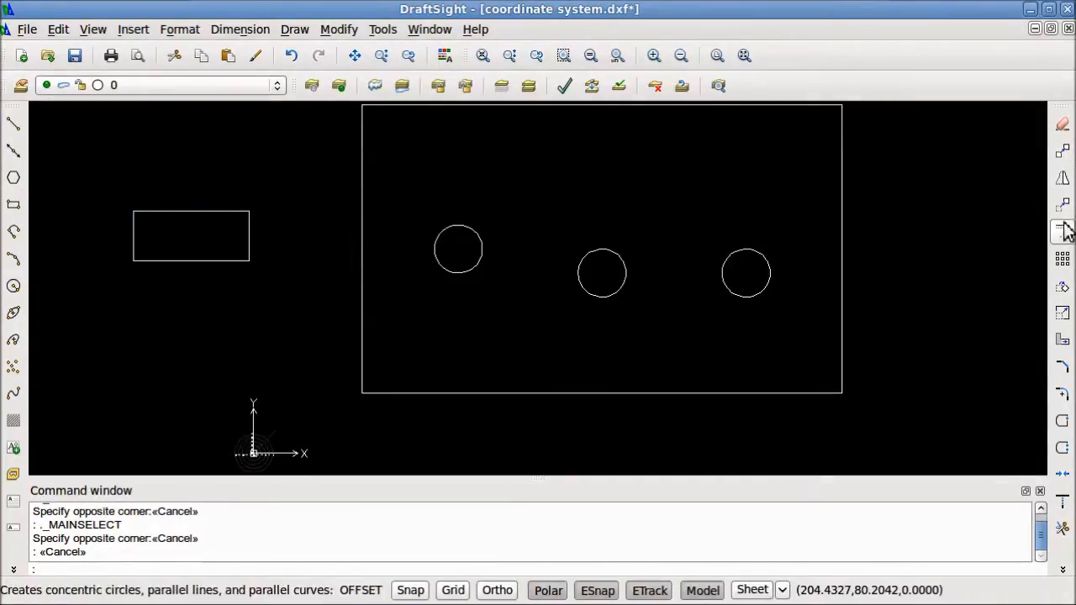
# Move the small exploded rectangle's right-hand line a short distance to the right, using its midpoint as the from point
pyautogui.click(1063, 286)
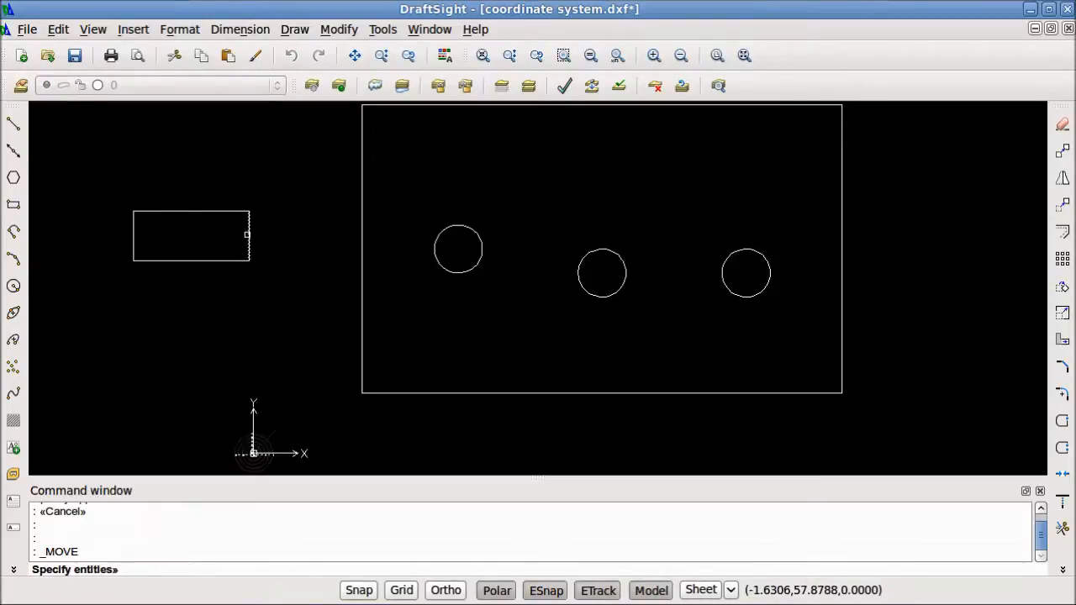
pyautogui.click(251, 234)
pyautogui.press('Return')
pyautogui.click(249, 236)
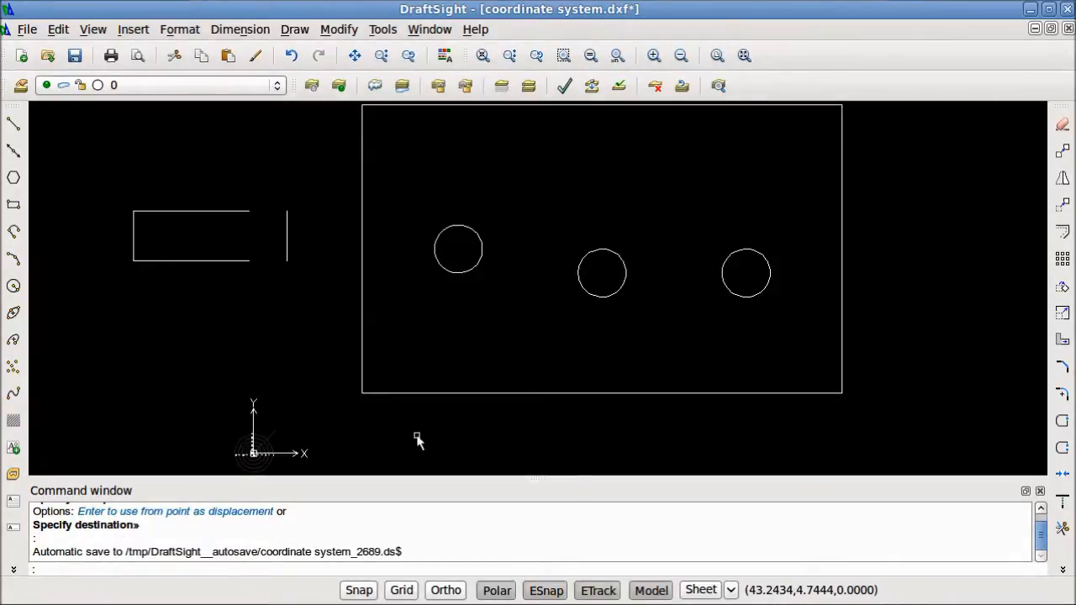
# Undo the last move of the exploded rectangle's line
pyautogui.write('undo')
pyautogui.press('Return')
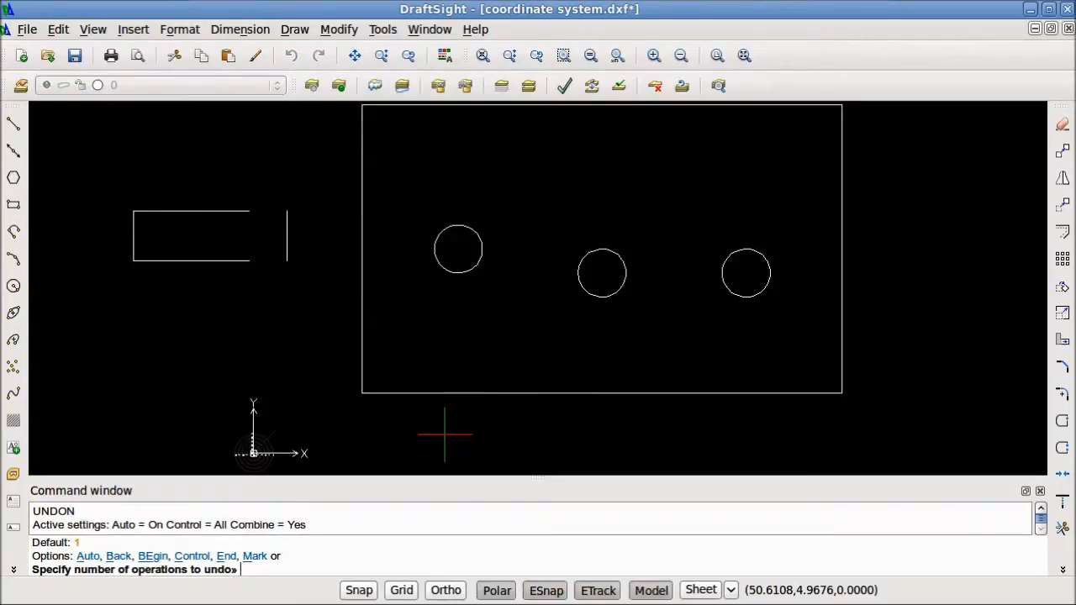
pyautogui.press('Return')
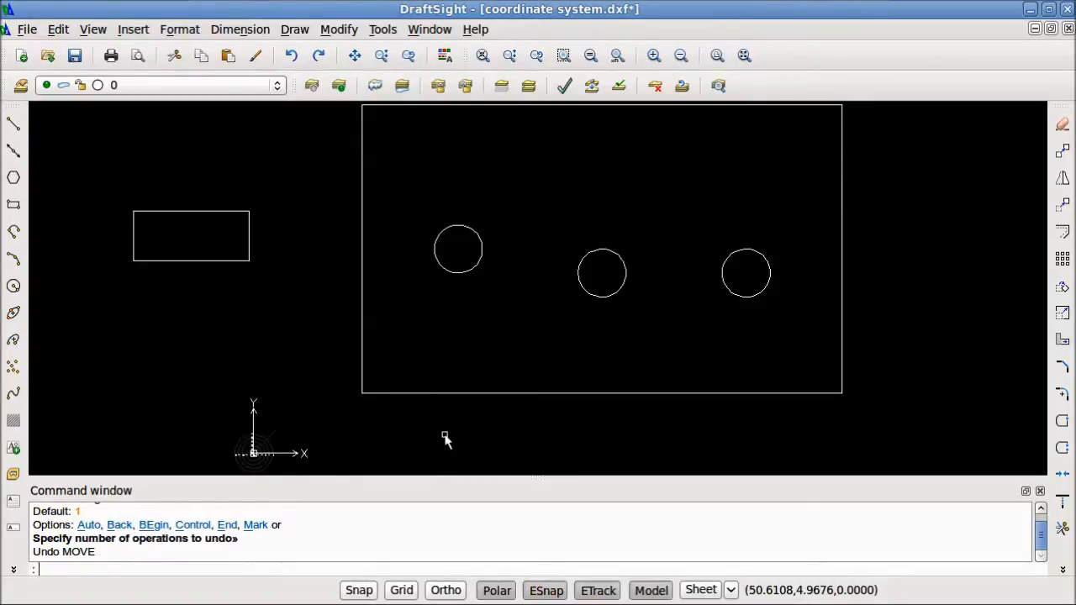
# Rotate the four lines of the small rectangle by 90 degrees about its lower-left corner
pyautogui.click(269, 290)
pyautogui.click(39, 116)
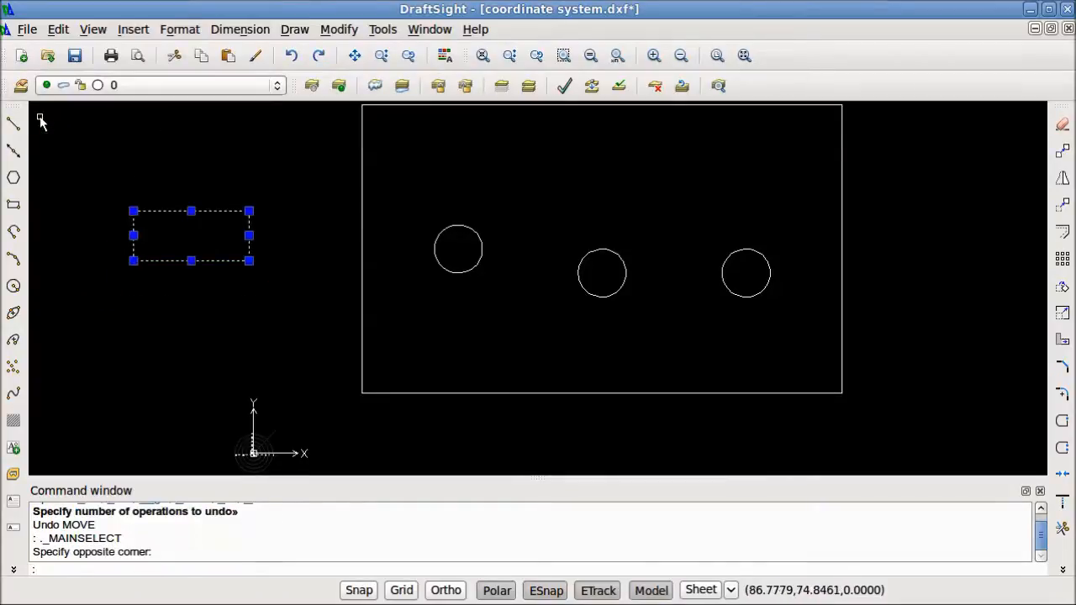
pyautogui.click(1062, 287)
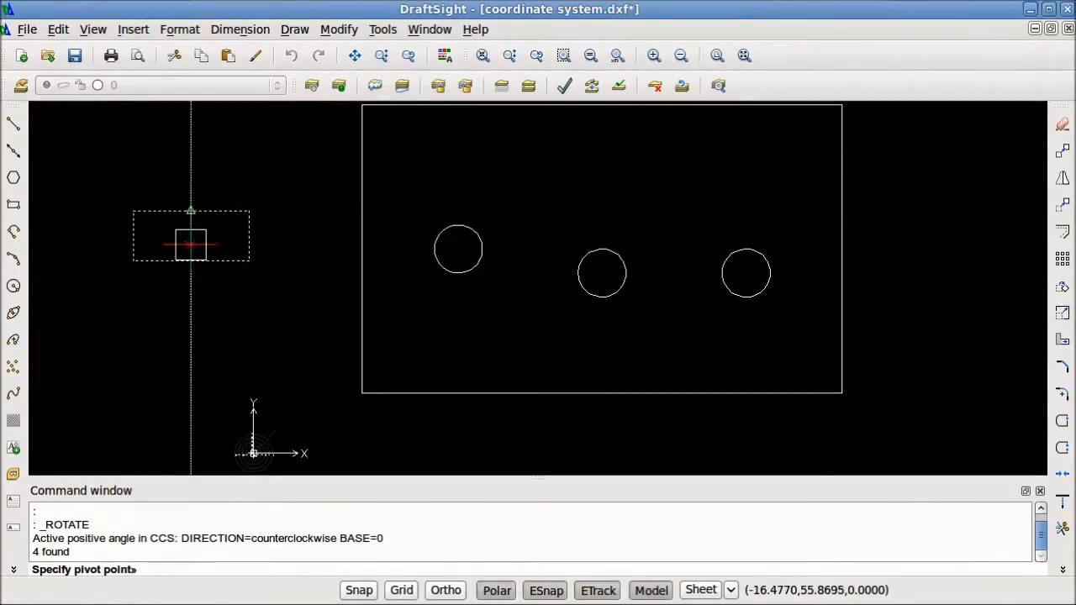
pyautogui.click(133, 261)
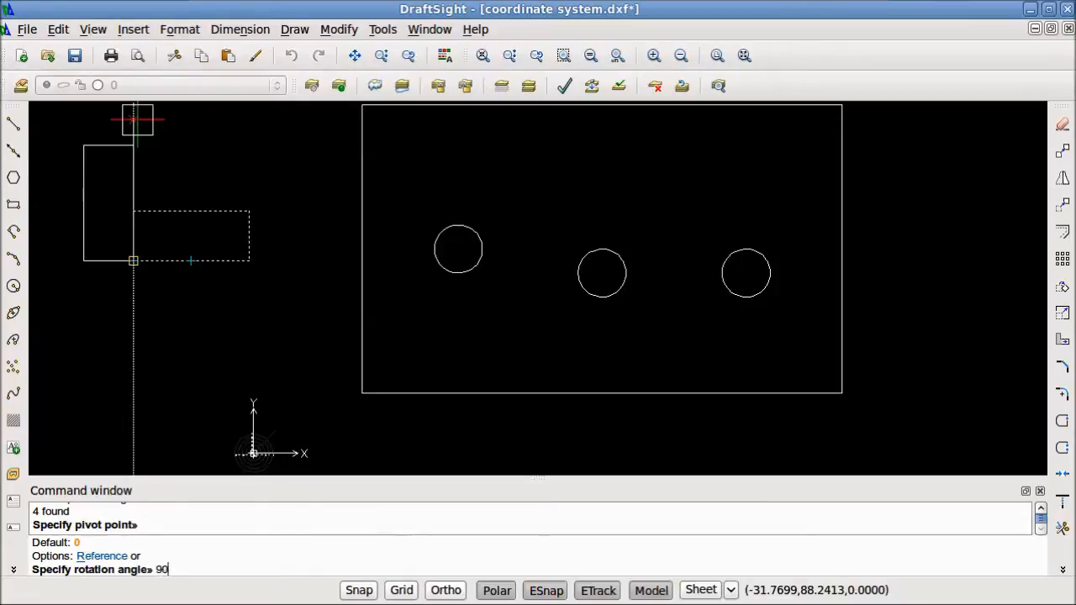
pyautogui.press('Return')
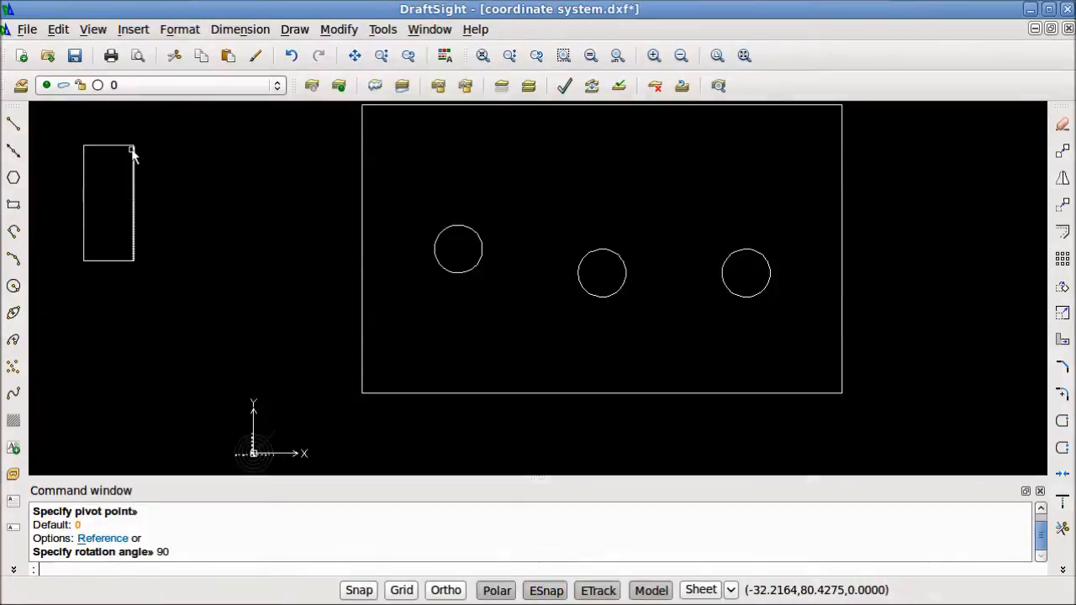
# Delete the four lines of the rotated small rectangle
pyautogui.click(197, 137)
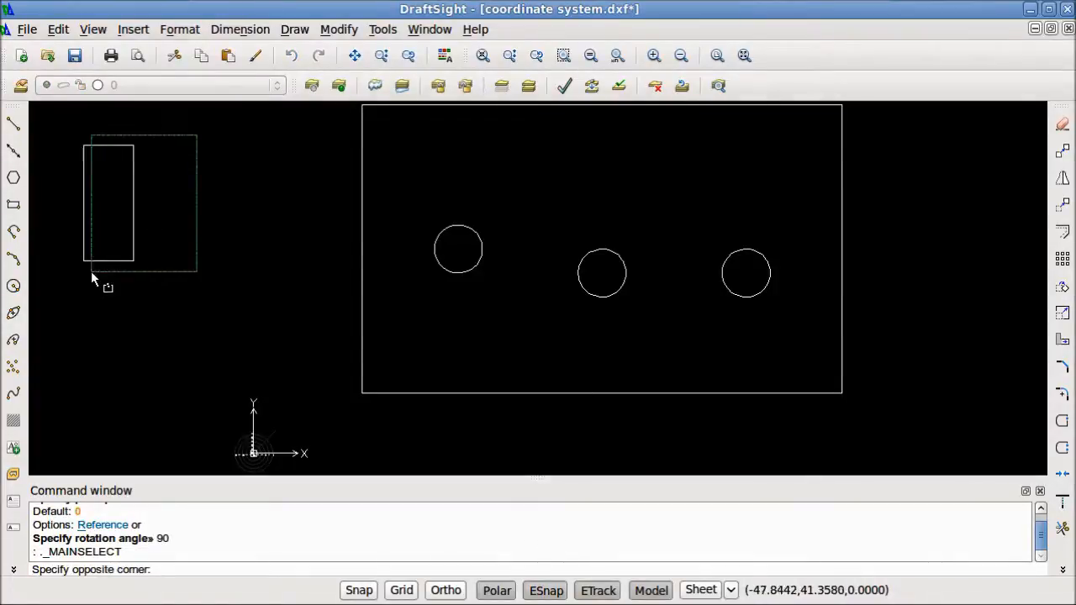
pyautogui.click(72, 301)
pyautogui.press('Delete')
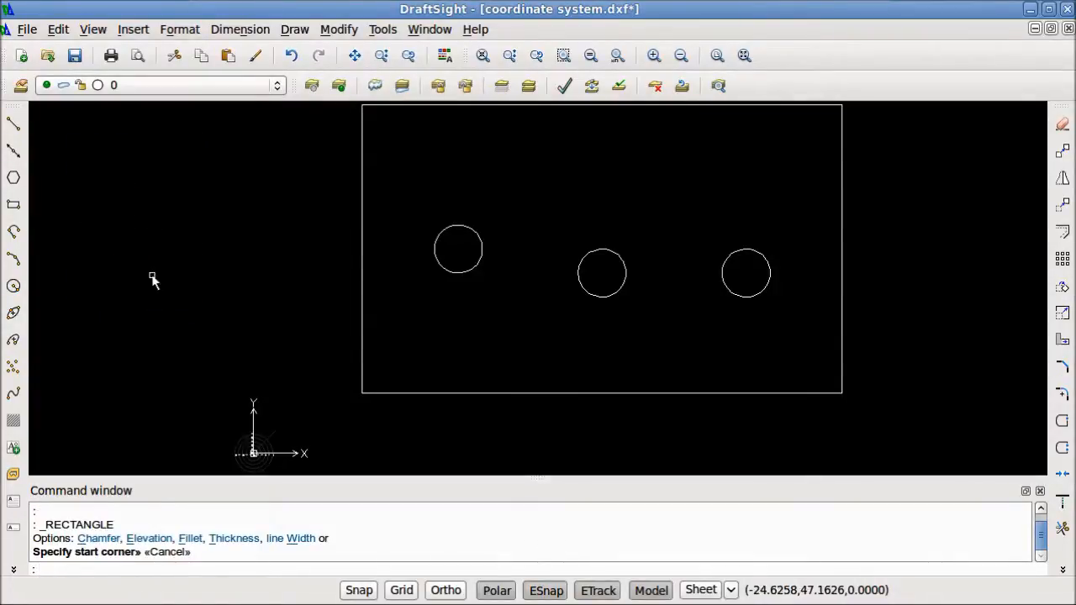
# Stretch the large rectangle's right side outward by about 37 units, starting from its midpoint
pyautogui.click(865, 412)
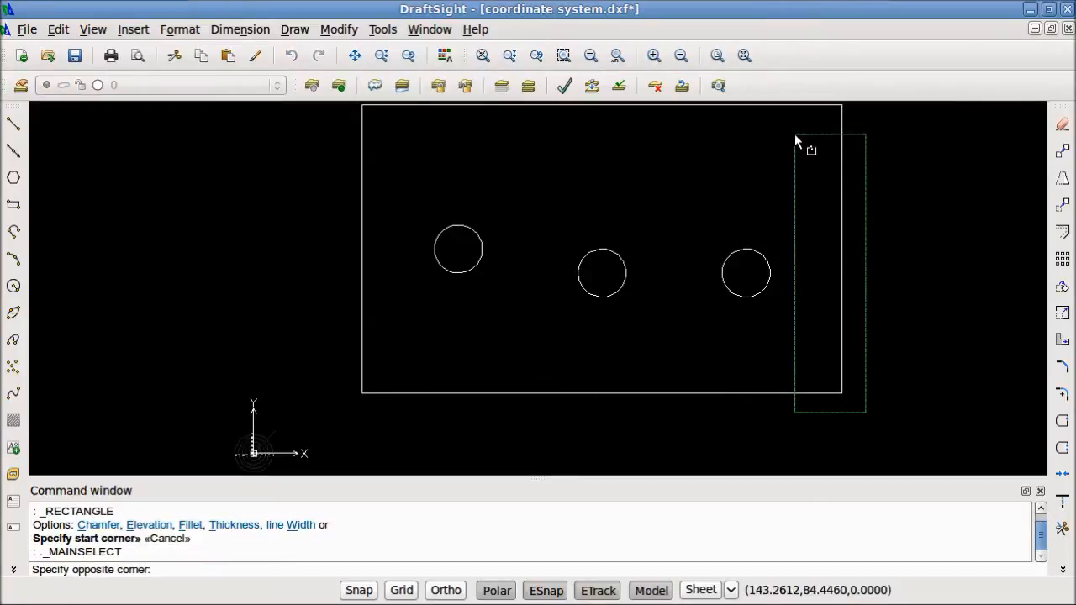
pyautogui.click(796, 104)
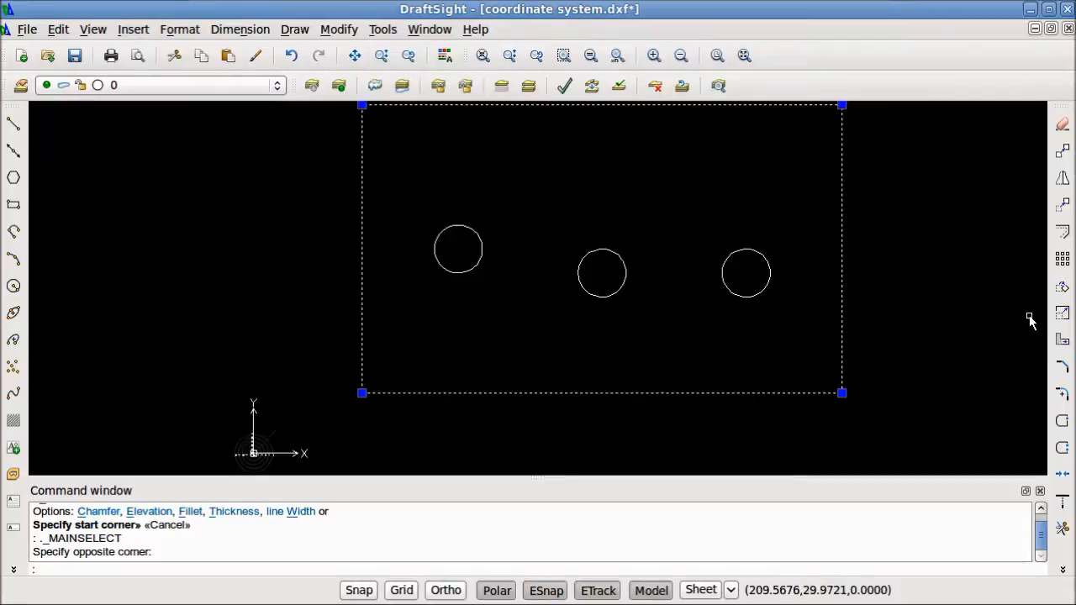
pyautogui.click(1062, 342)
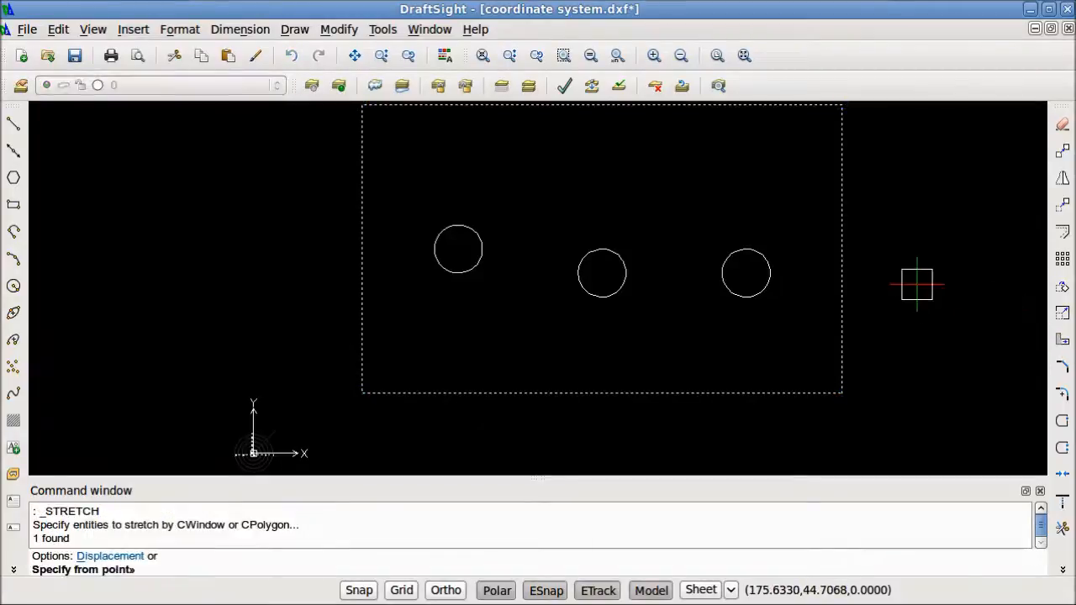
pyautogui.click(841, 248)
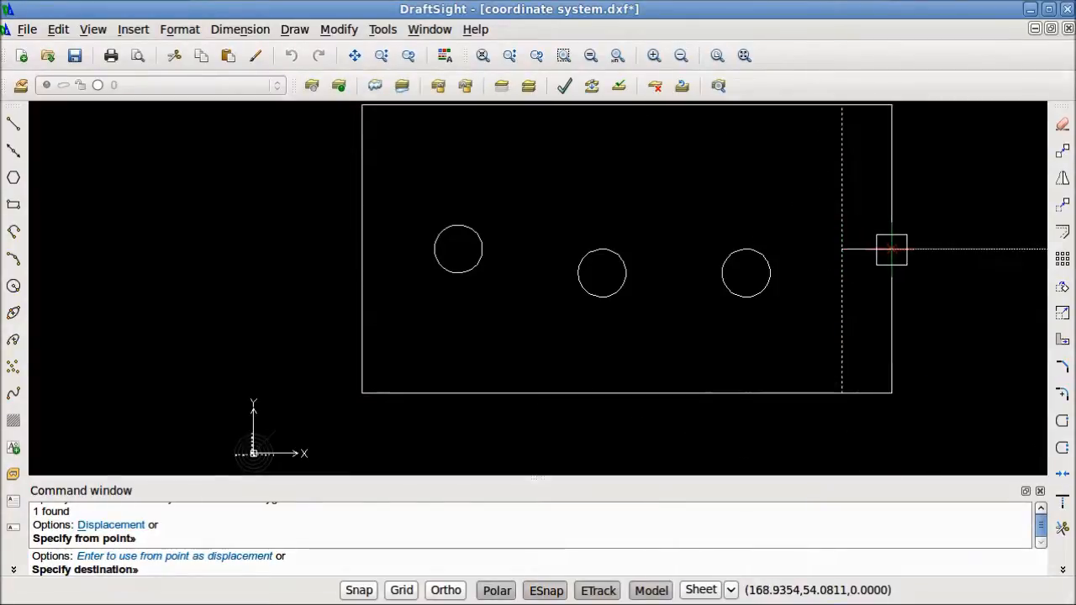
pyautogui.click(981, 246)
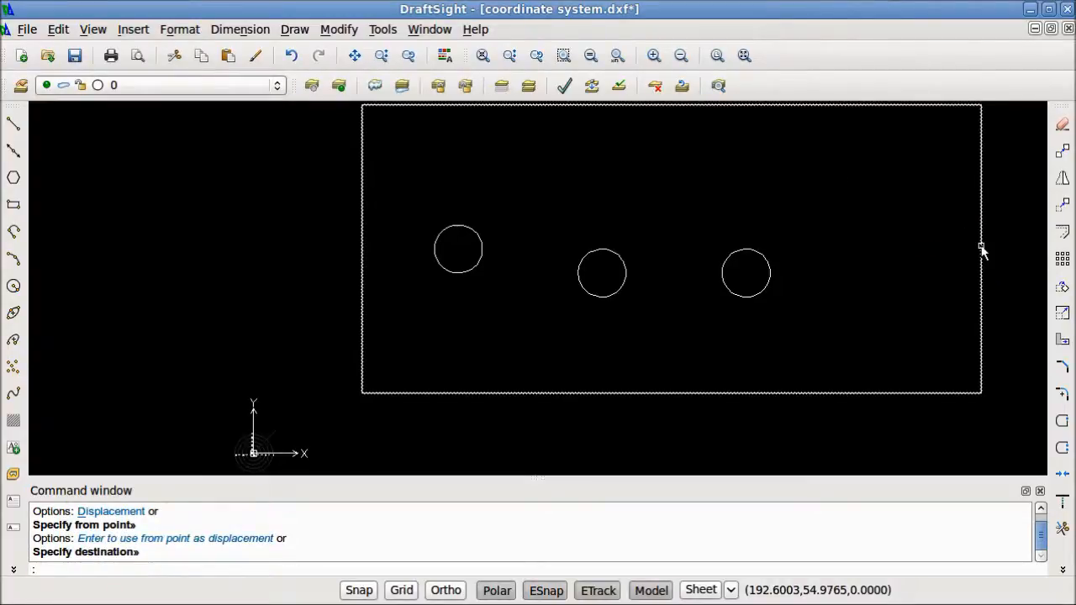
# Undo the stretch of the large rectangle and clear the pending selection
pyautogui.hotkey('ctrl', 'z')
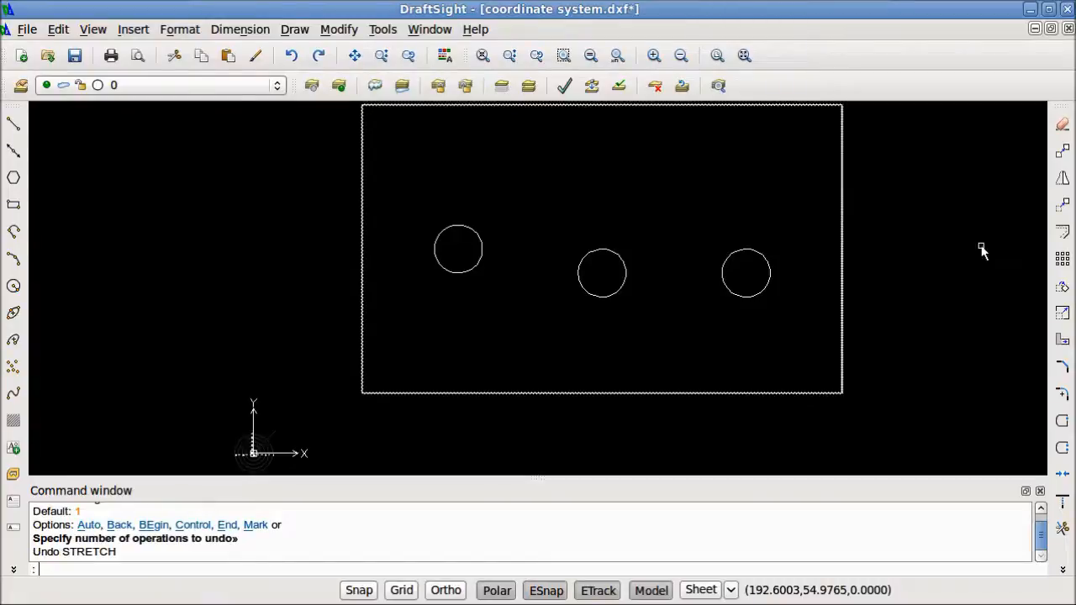
pyautogui.click(981, 246)
pyautogui.press('Escape')
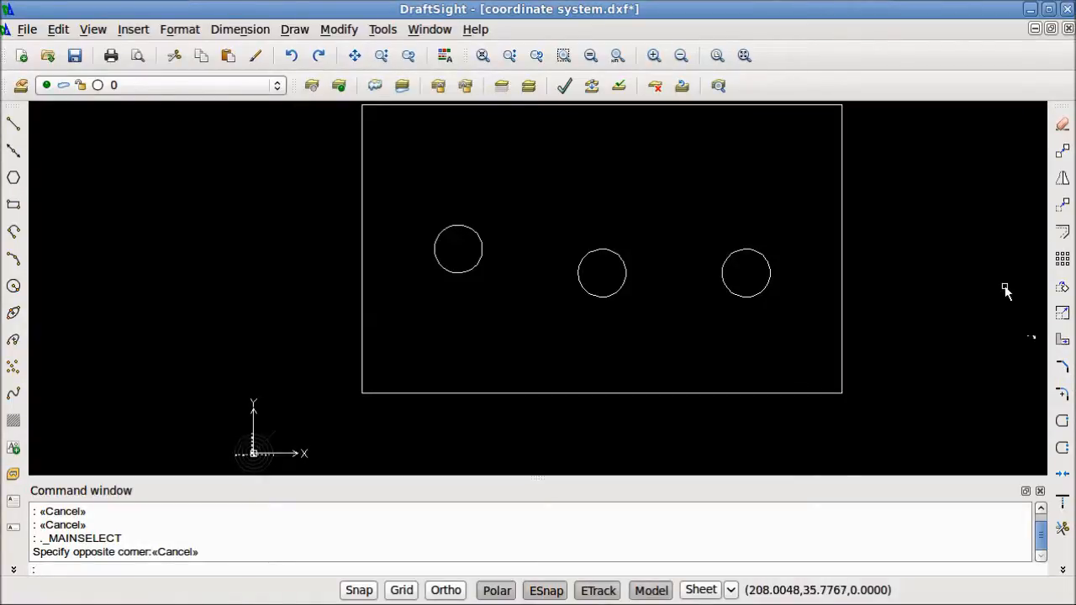
# Chamfer the large rectangle's lower-left corner with distances 5 on the left side and 10 on the bottom side, and undo the chamfer
pyautogui.write('cha')
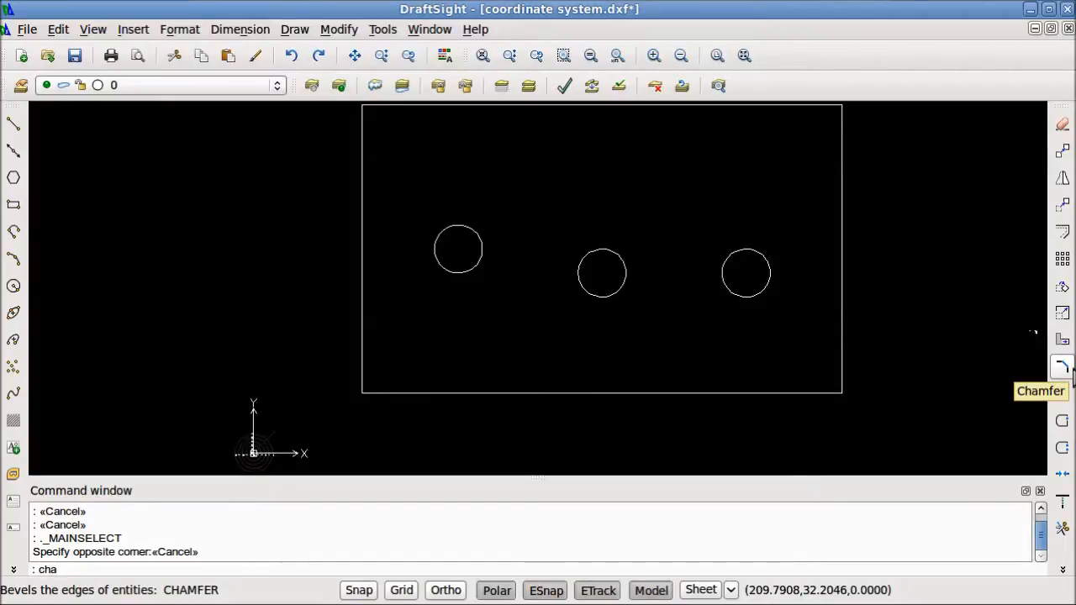
pyautogui.press('Return')
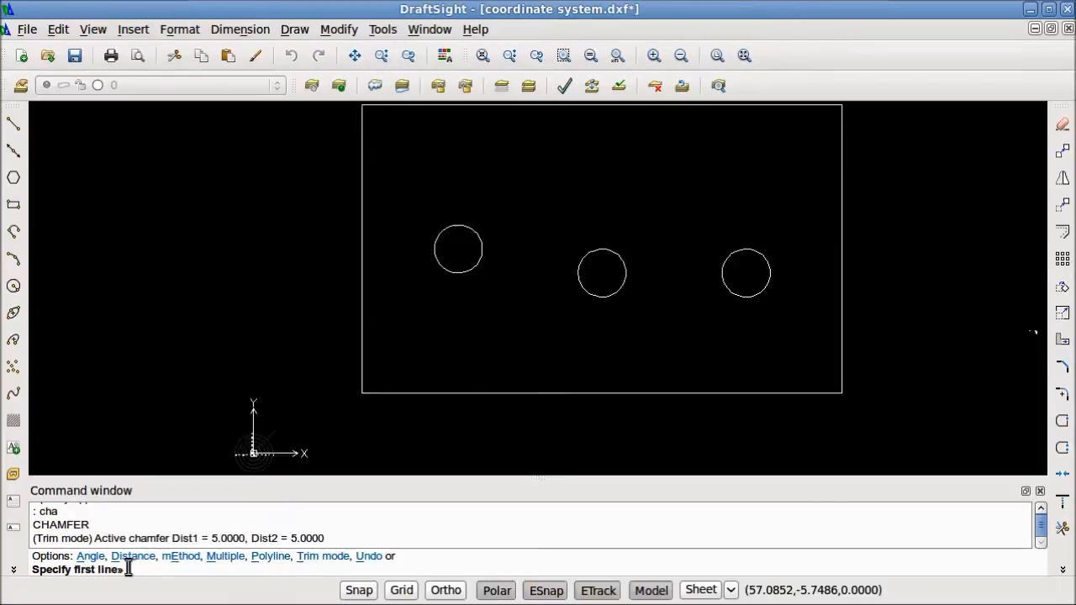
pyautogui.write('d')
pyautogui.press('Return')
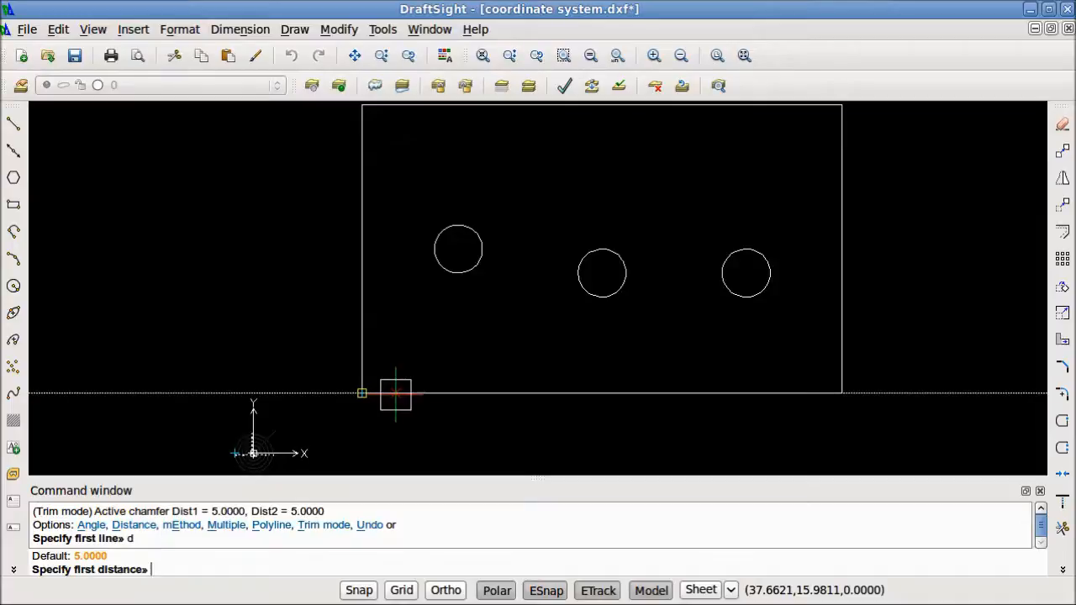
pyautogui.press('Return')
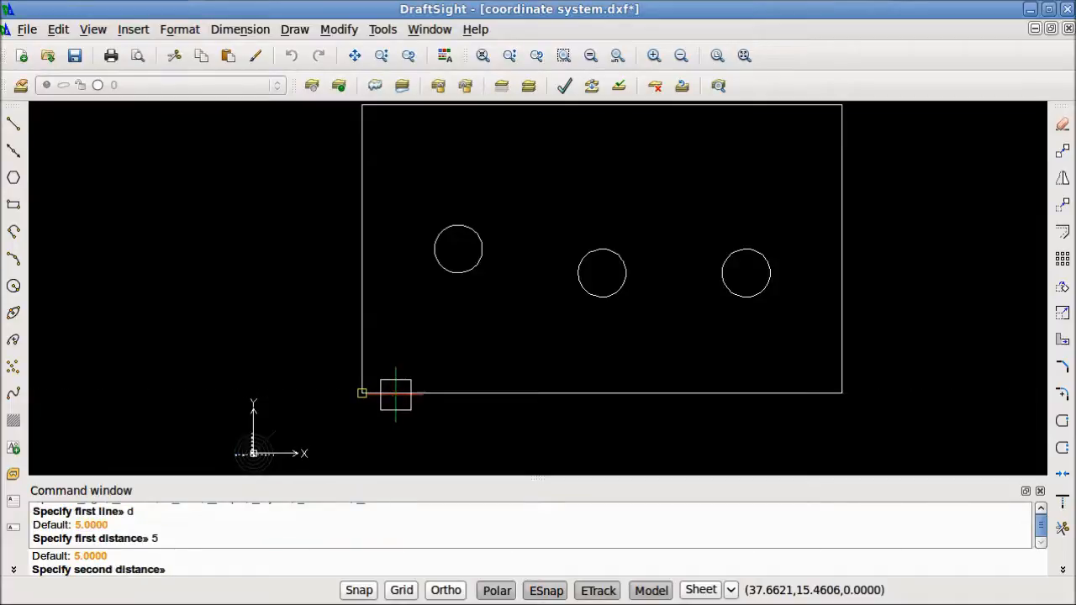
pyautogui.write('10')
pyautogui.press('Return')
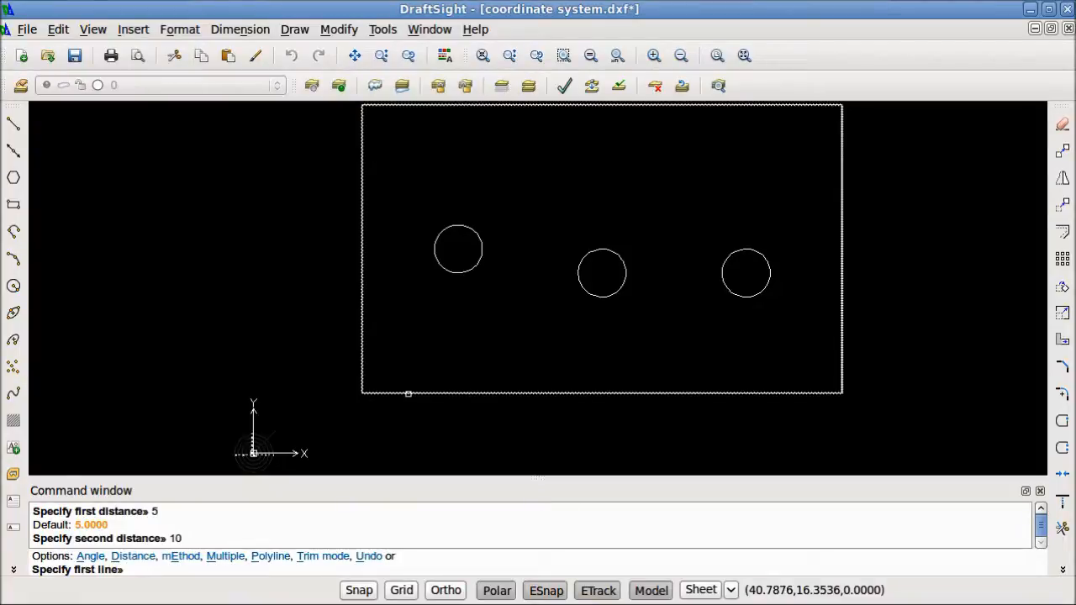
pyautogui.click(361, 347)
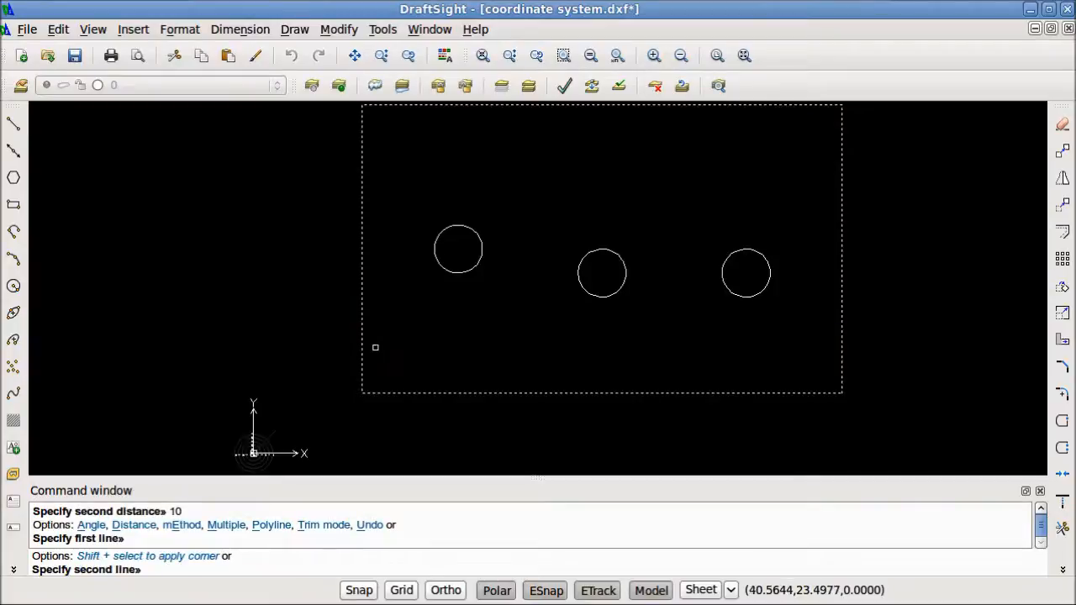
pyautogui.click(428, 393)
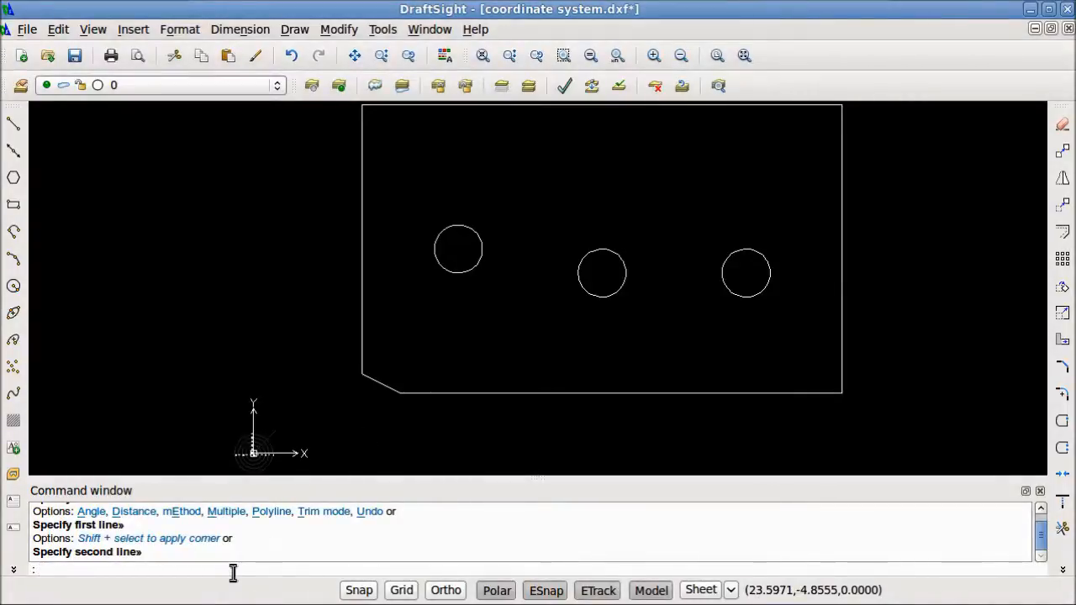
pyautogui.press('Return')
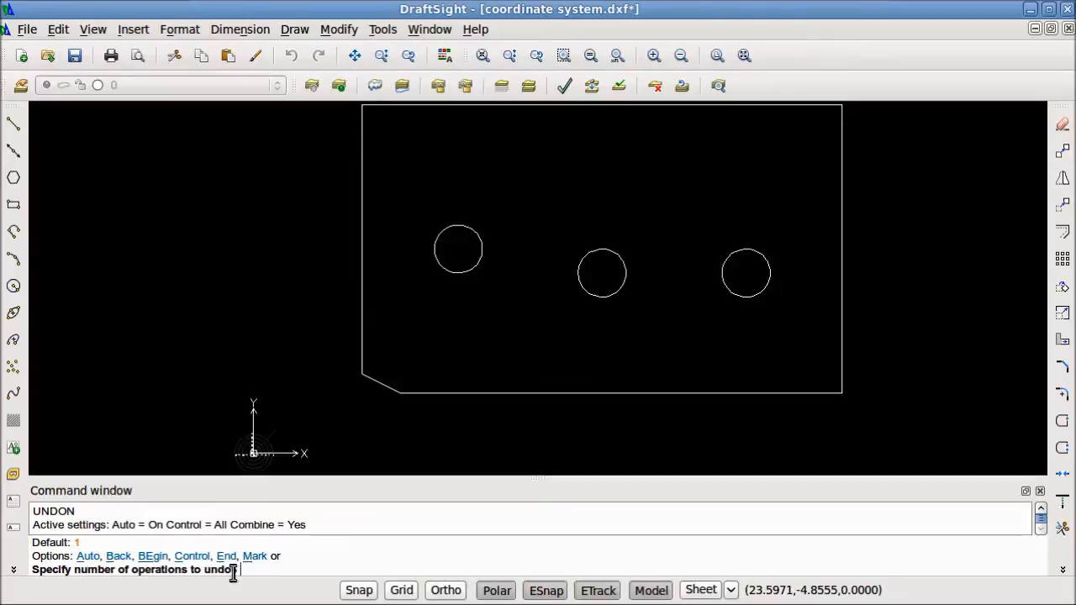
pyautogui.press('Return')
# Chamfer the large rectangle's lower-left corner with both distances set to 7
pyautogui.click(1061, 393)
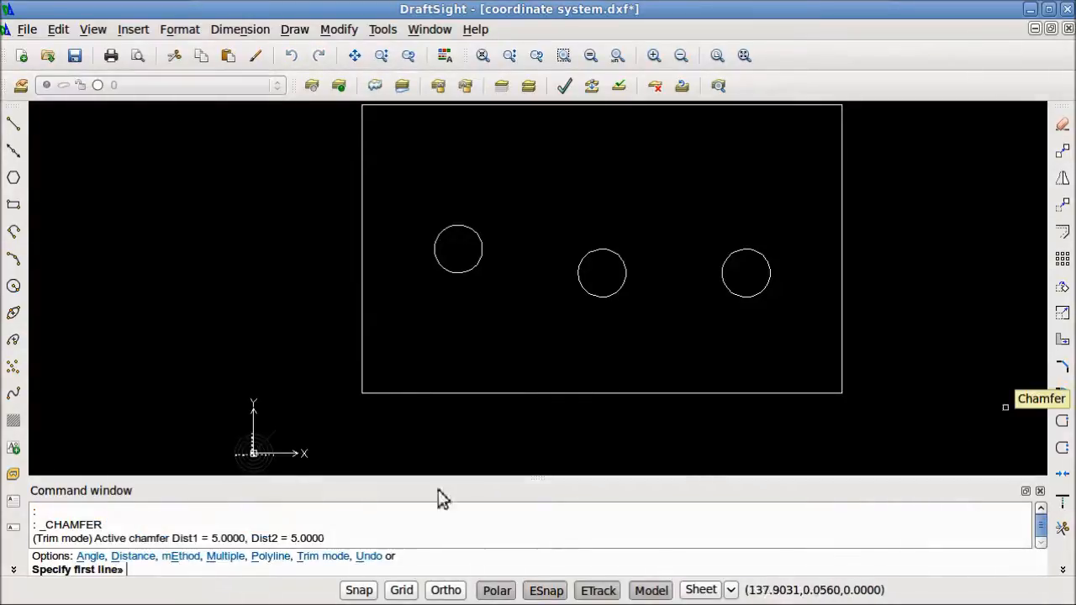
pyautogui.write('d')
pyautogui.press('Return')
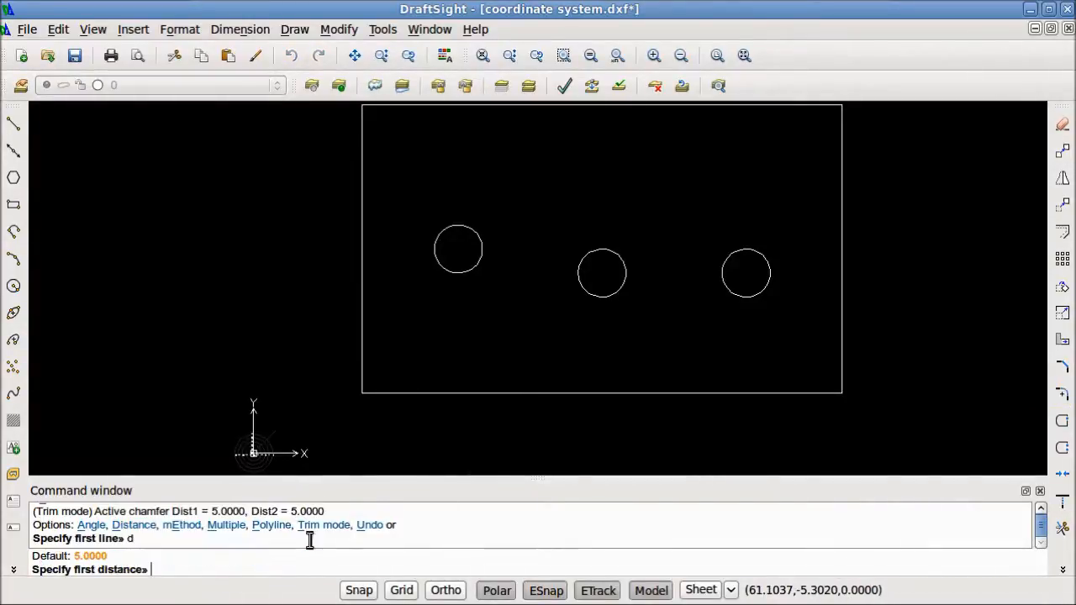
pyautogui.write('7')
pyautogui.press('Return')
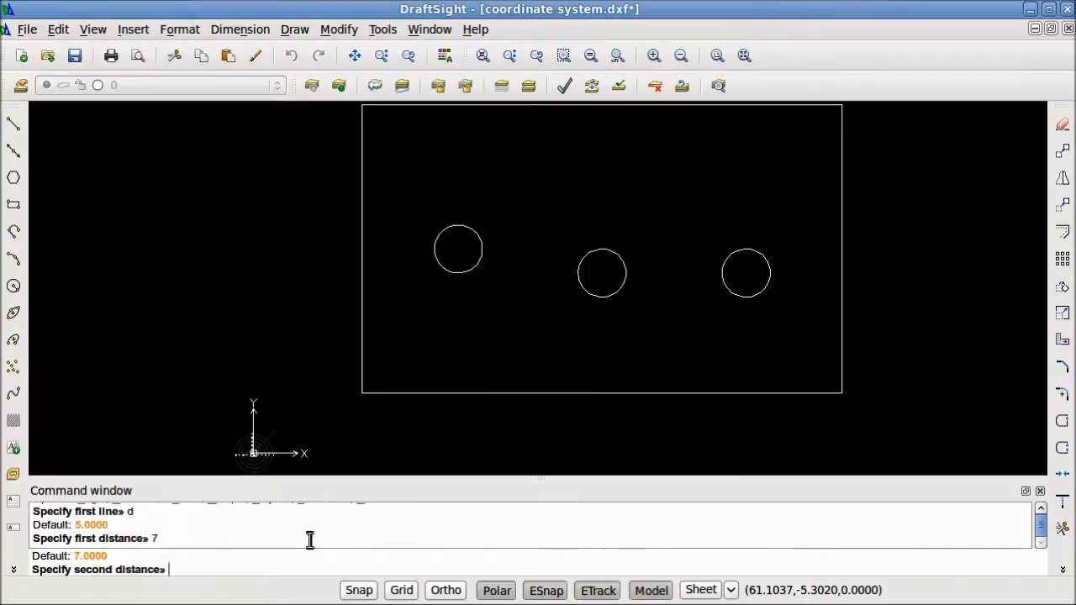
pyautogui.write('7')
pyautogui.press('Return')
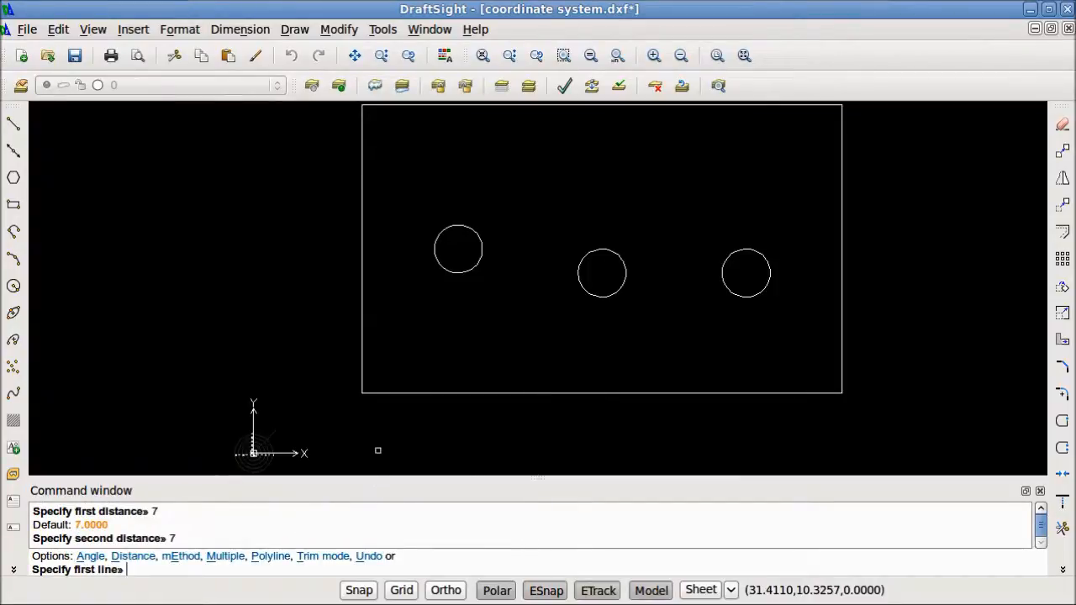
pyautogui.click(420, 395)
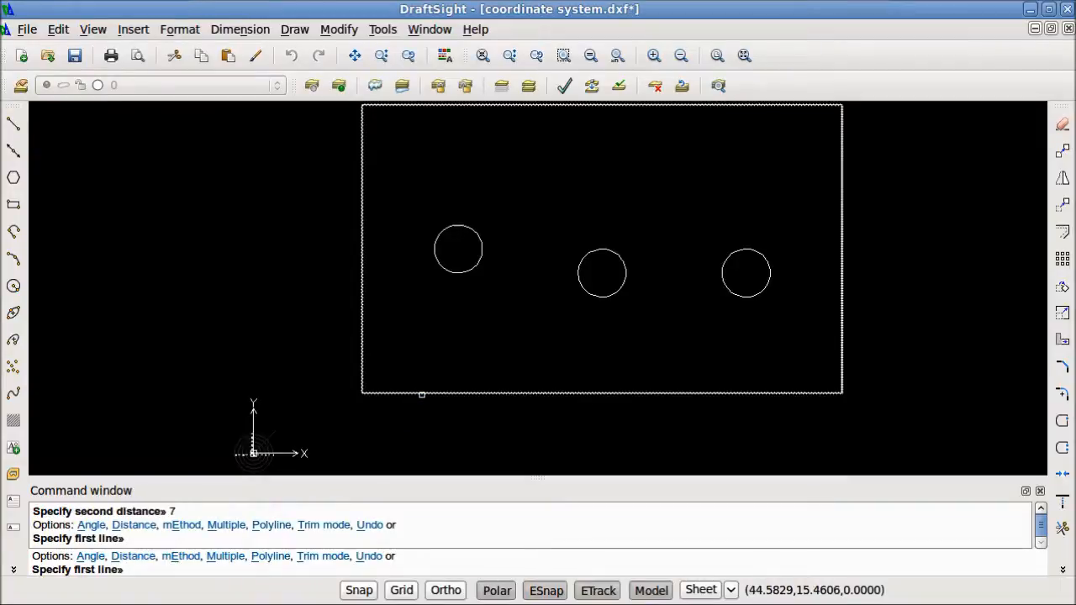
pyautogui.click(420, 394)
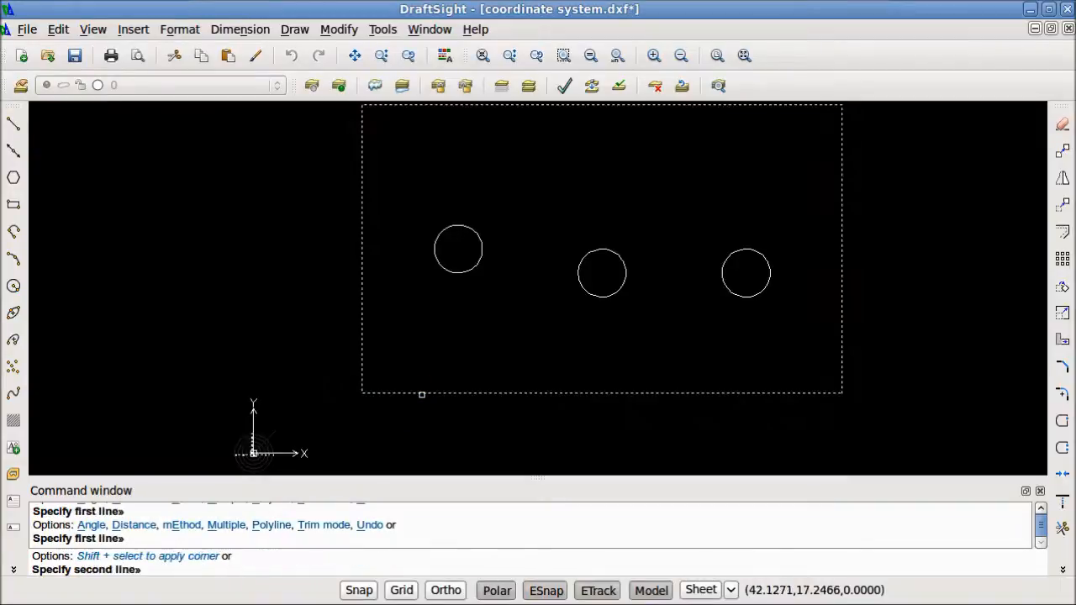
pyautogui.click(364, 346)
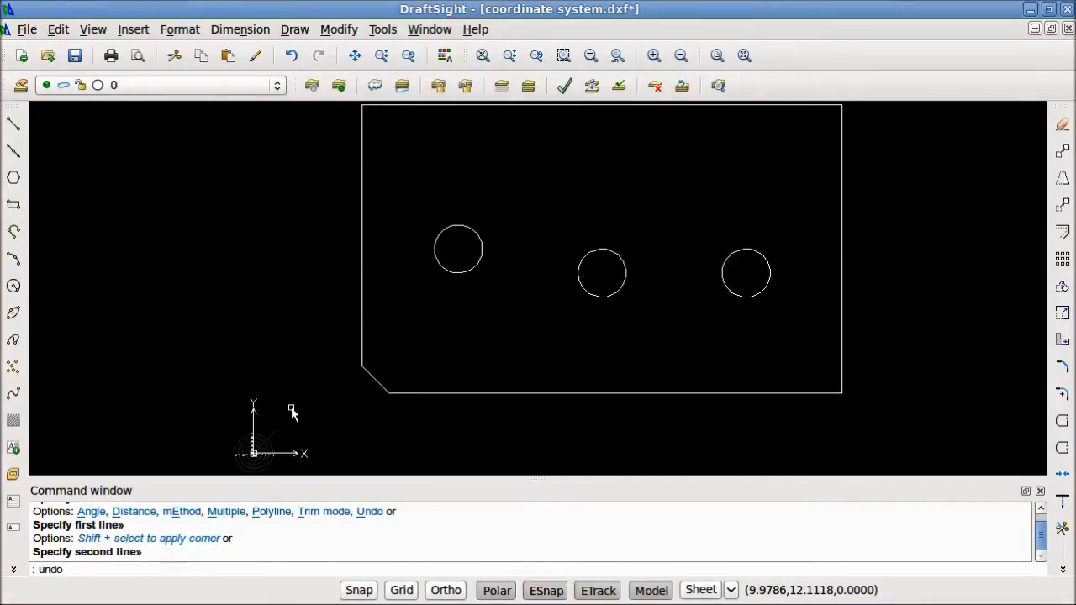
# Undo the equal-distance chamfer on the large rectangle and redo the undone deletion
pyautogui.press('Return')
pyautogui.press('Return')
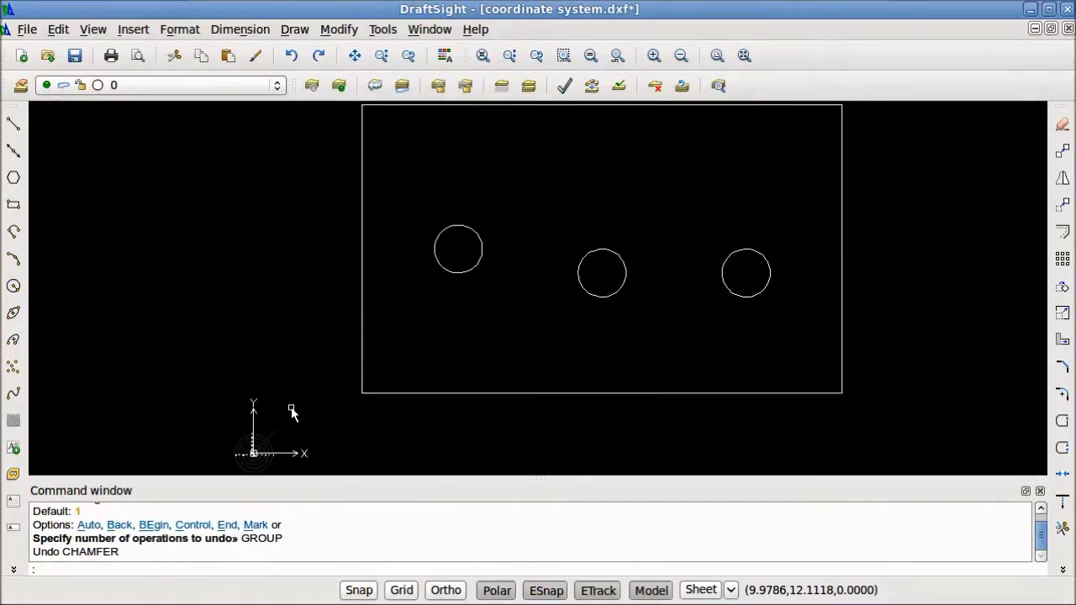
pyautogui.hotkey('ctrl', 'y')
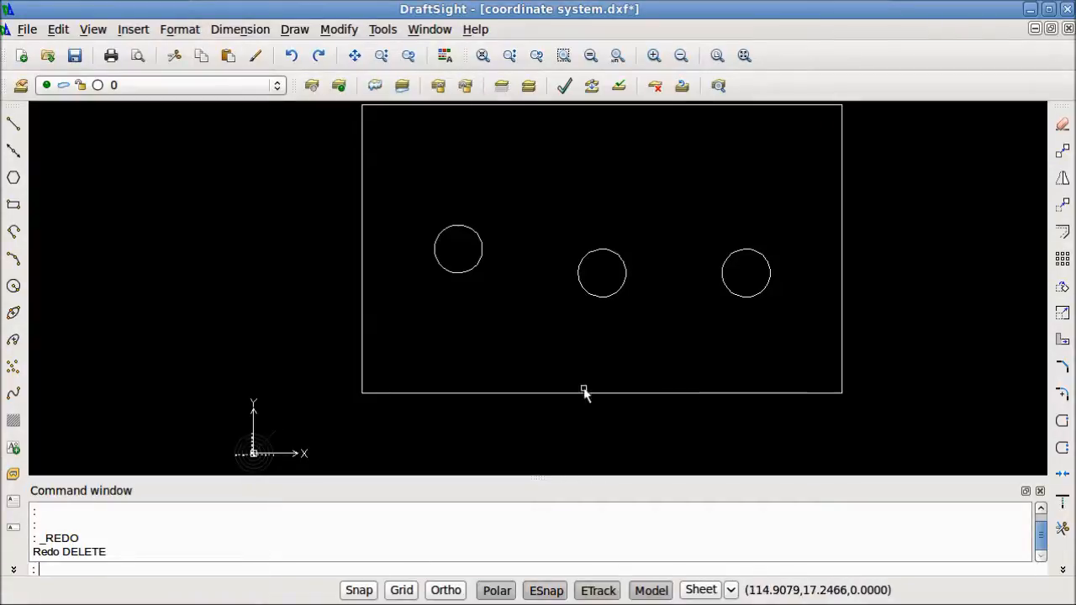
# Fillet the large rectangle's lower-right corner with a radius of 7.5
pyautogui.click(1062, 395)
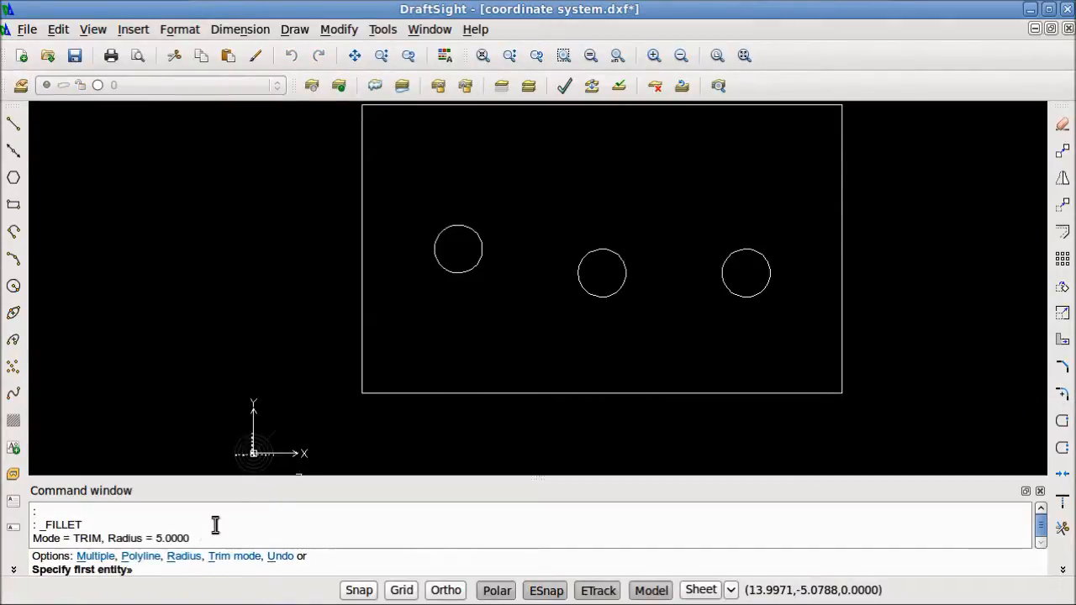
pyautogui.write('r')
pyautogui.press('Return')
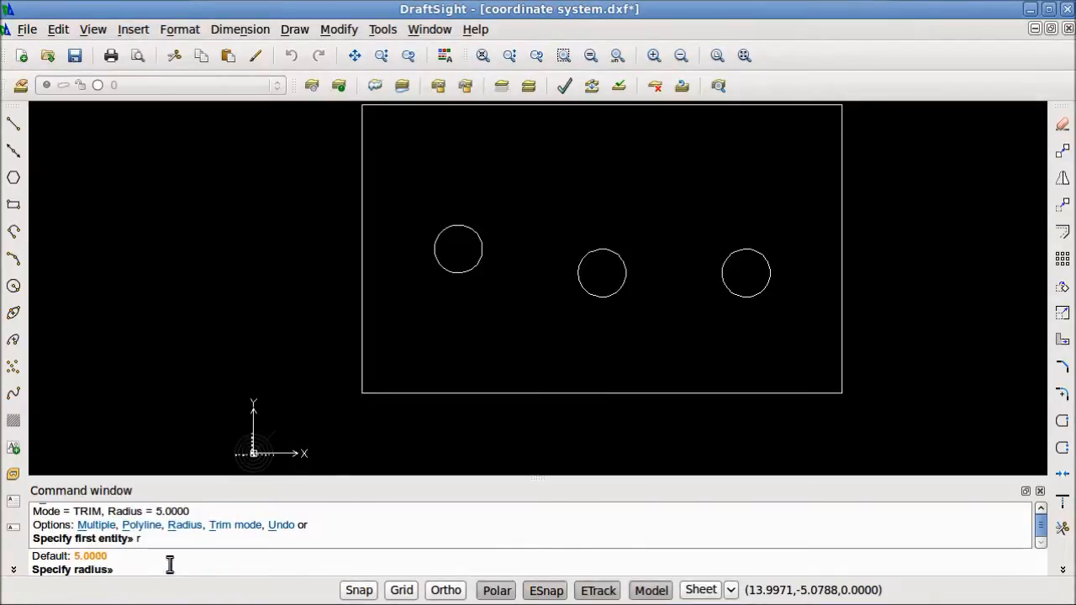
pyautogui.write('7.5')
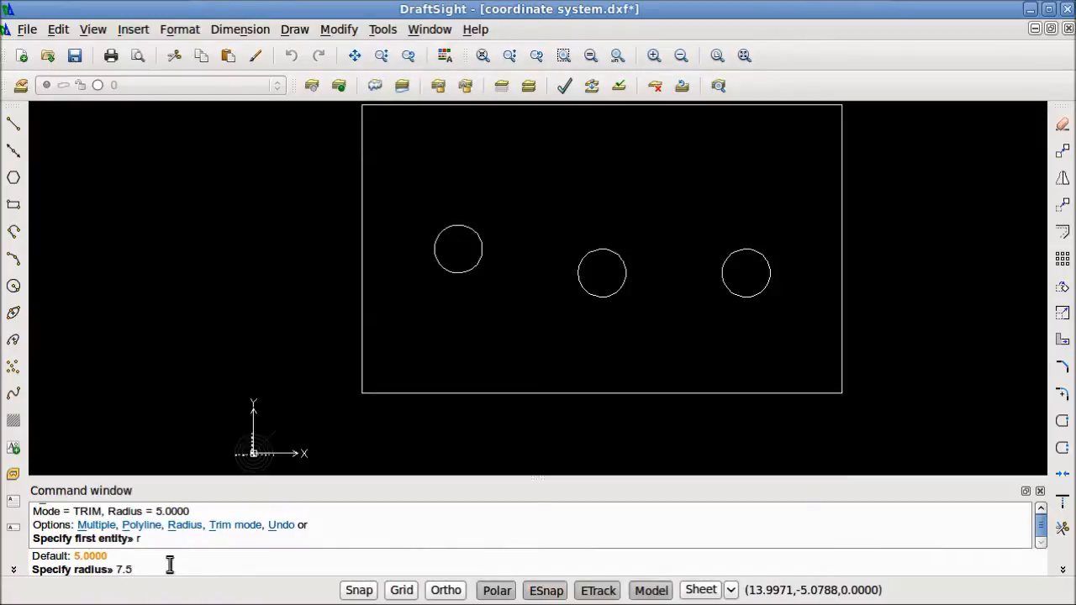
pyautogui.press('Return')
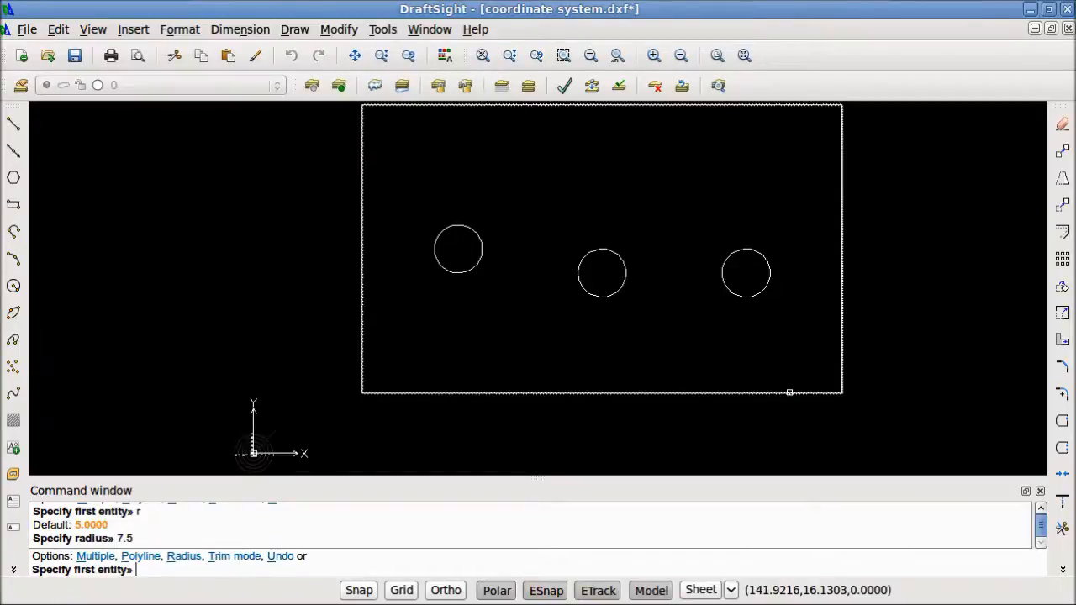
pyautogui.click(789, 391)
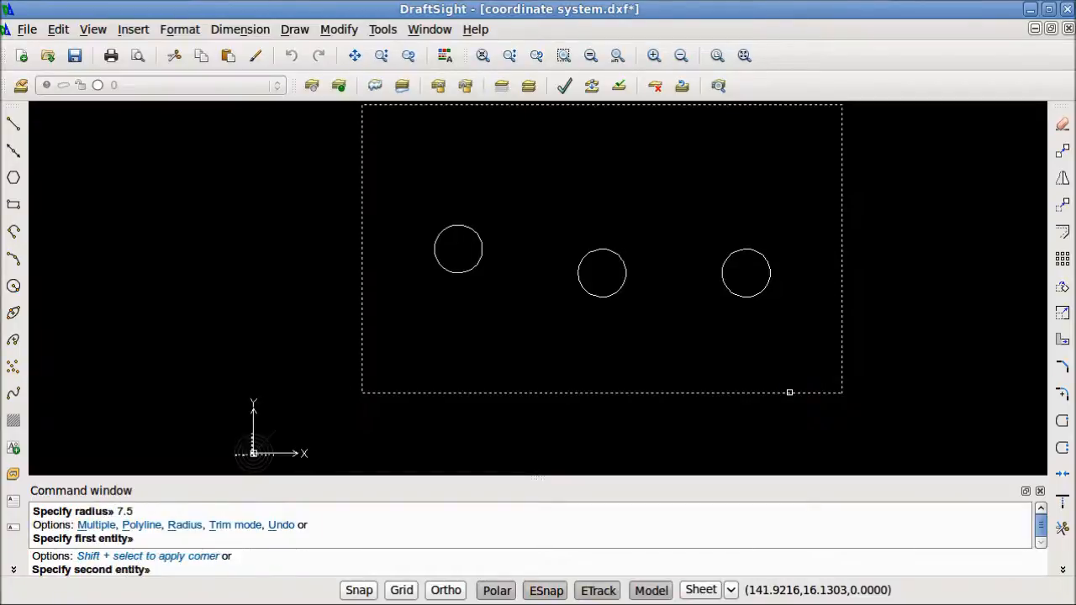
pyautogui.click(843, 343)
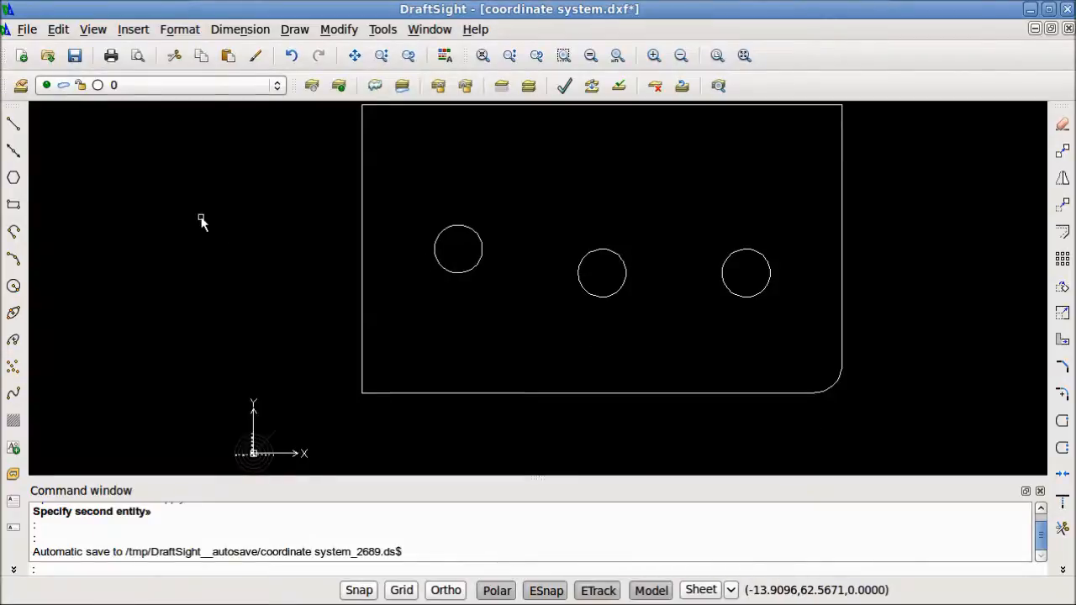
# Draw a zigzag of six connected lines crossing the large rectangle and extending beyond its left and right sides
pyautogui.click(13, 124)
pyautogui.click(287, 148)
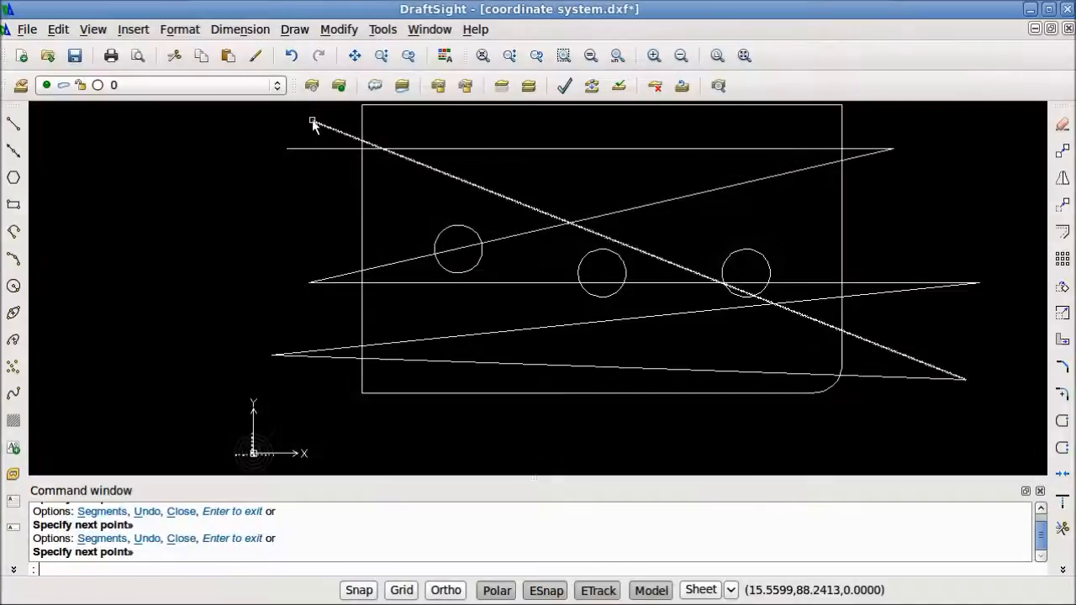
pyautogui.click(312, 121)
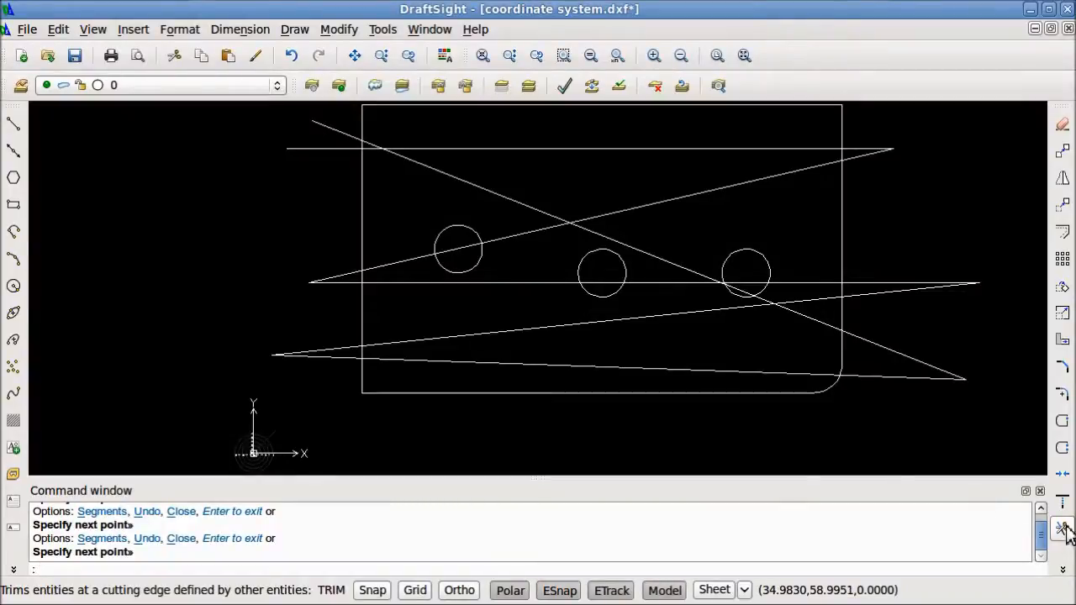
# Trim the zigzag line ends outside the large rectangle on both sides, using the rectangle as the cutting edge
pyautogui.click(1061, 531)
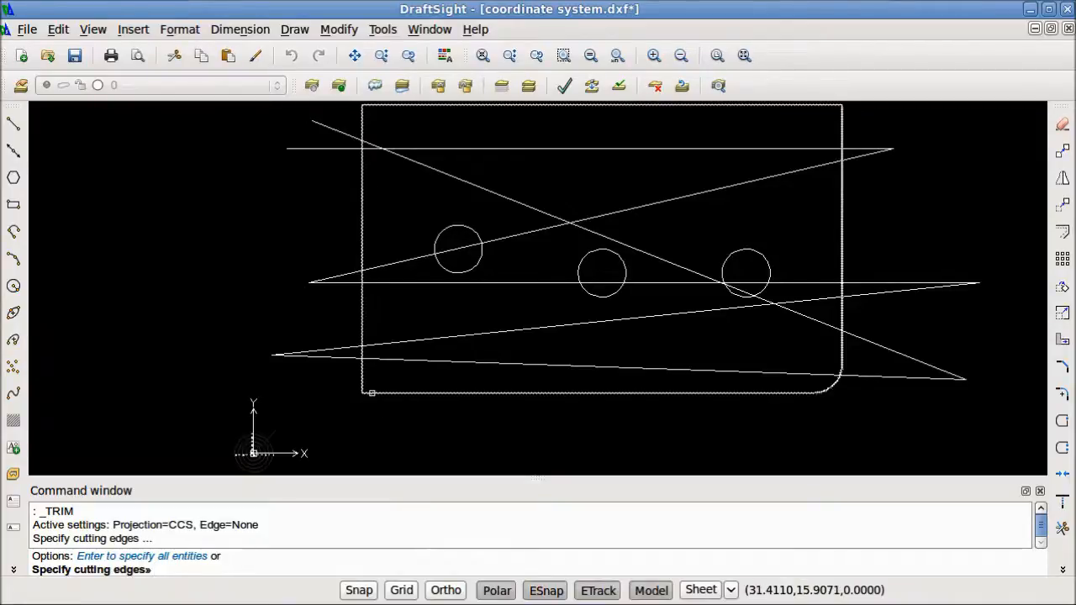
pyautogui.click(371, 392)
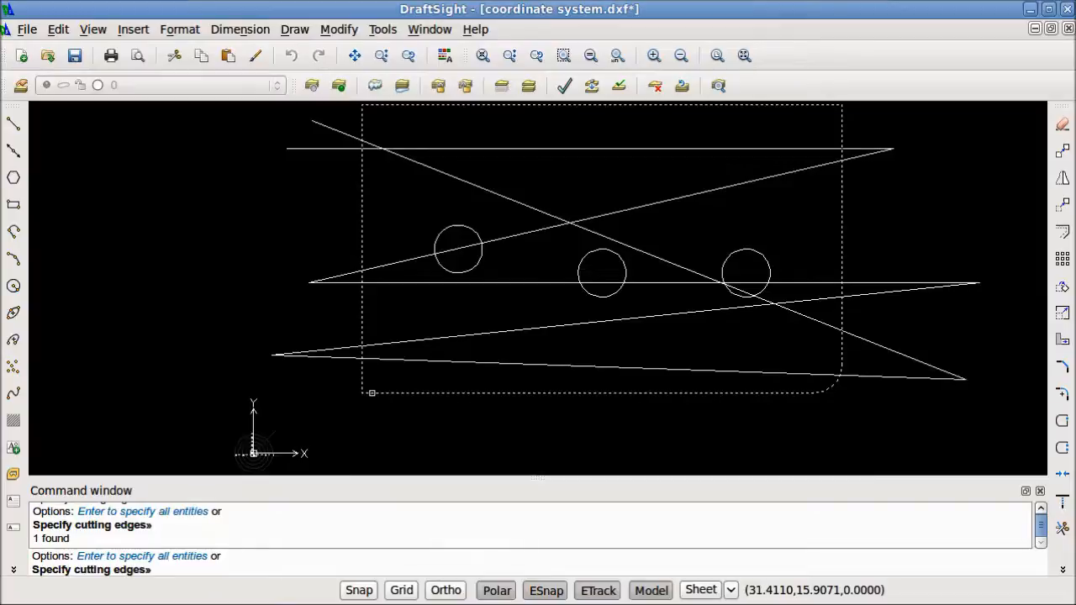
pyautogui.press('Return')
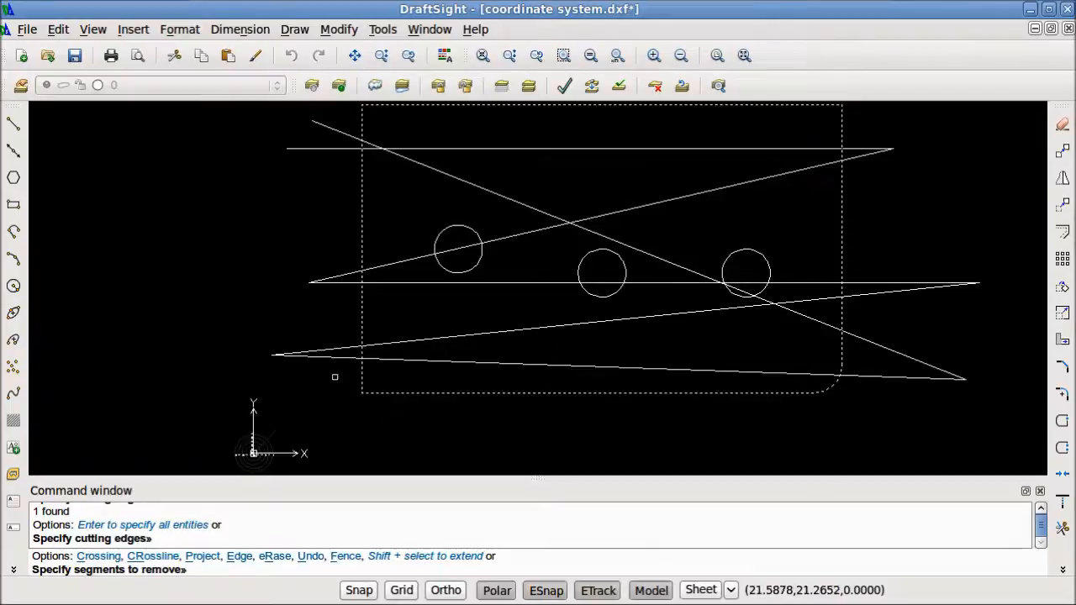
pyautogui.click(331, 355)
pyautogui.click(331, 348)
pyautogui.click(343, 320)
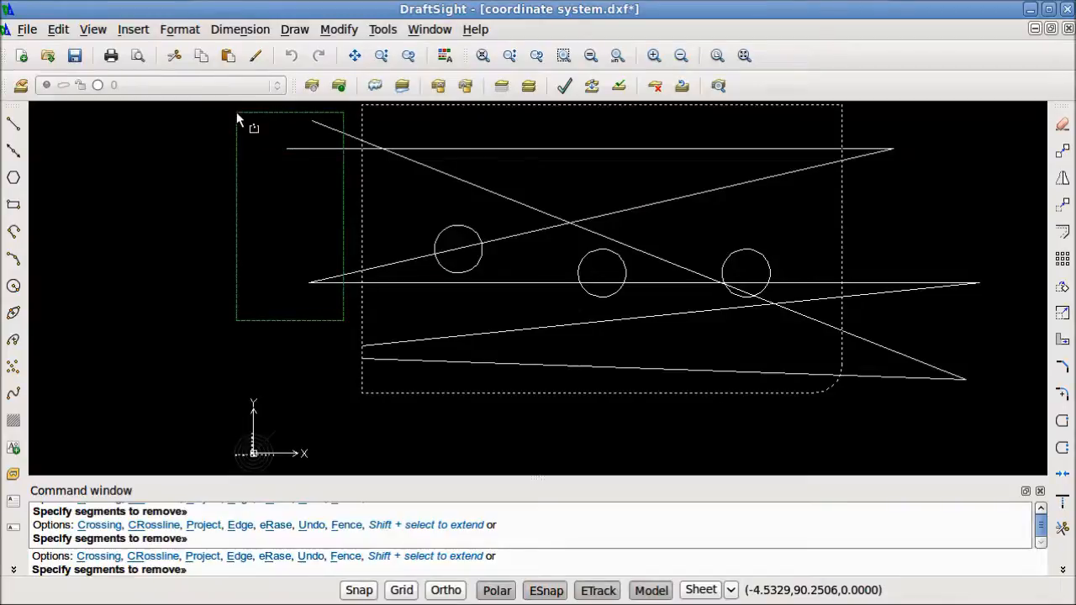
pyautogui.click(236, 112)
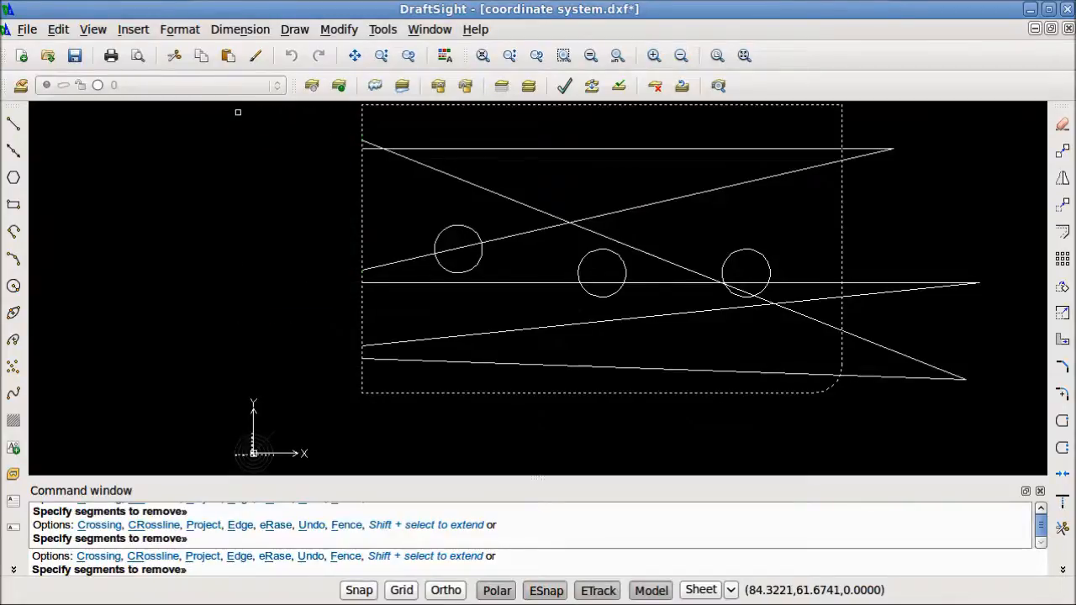
pyautogui.click(972, 410)
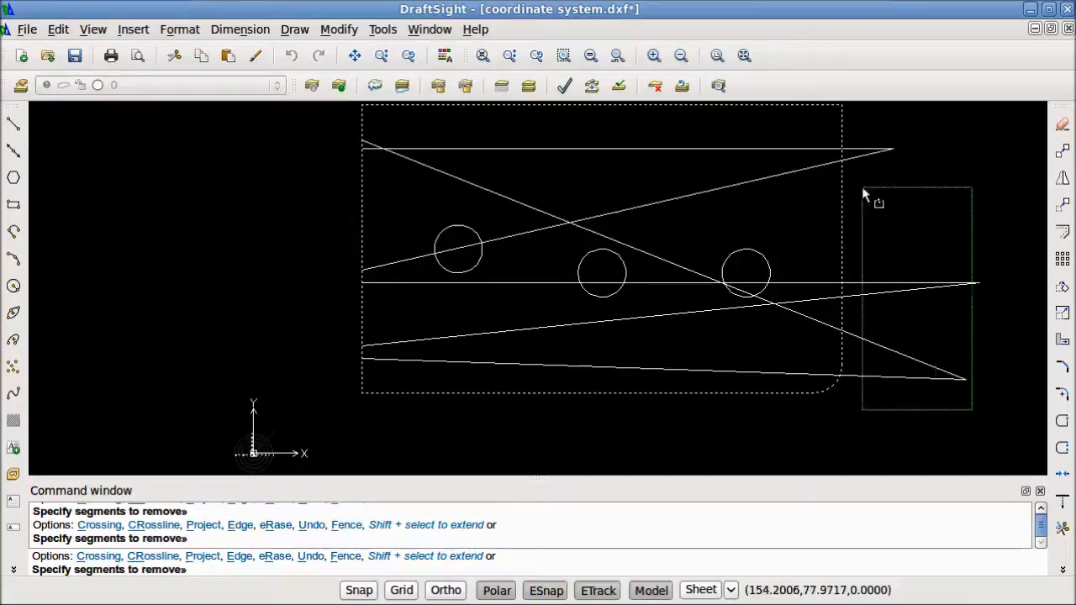
pyautogui.click(861, 130)
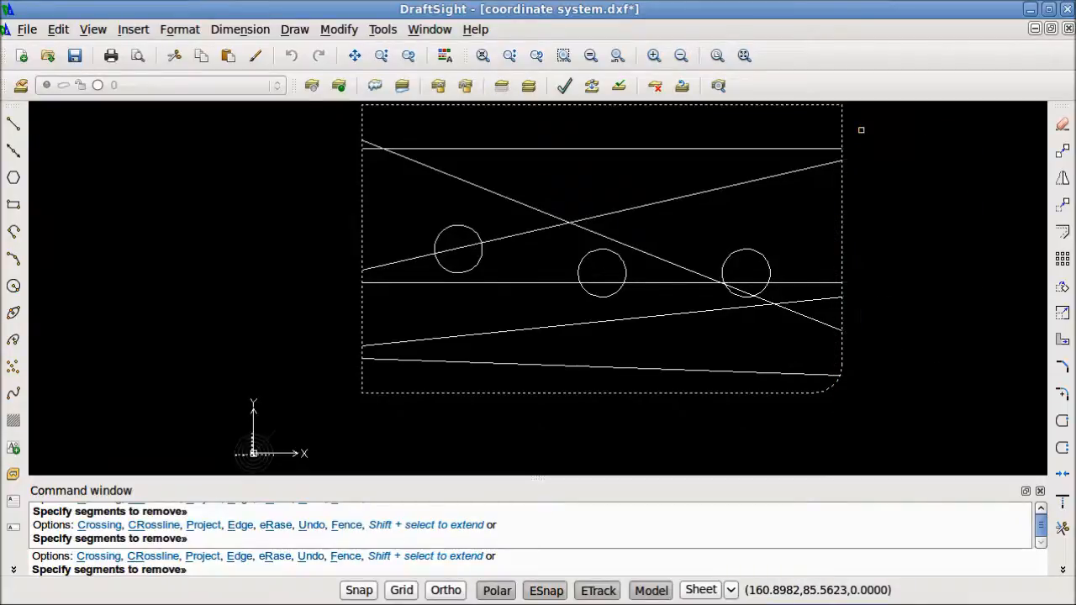
# Search the program's help for "modifying entities" and open the Modifying Entities topic
pyautogui.click(475, 30)
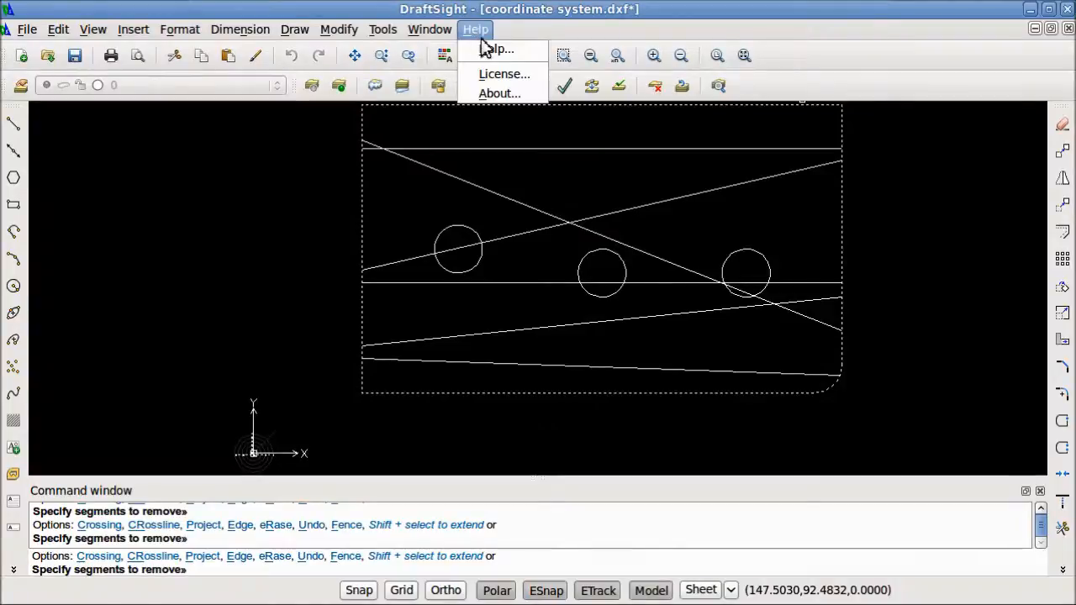
pyautogui.click(493, 48)
pyautogui.click(294, 106)
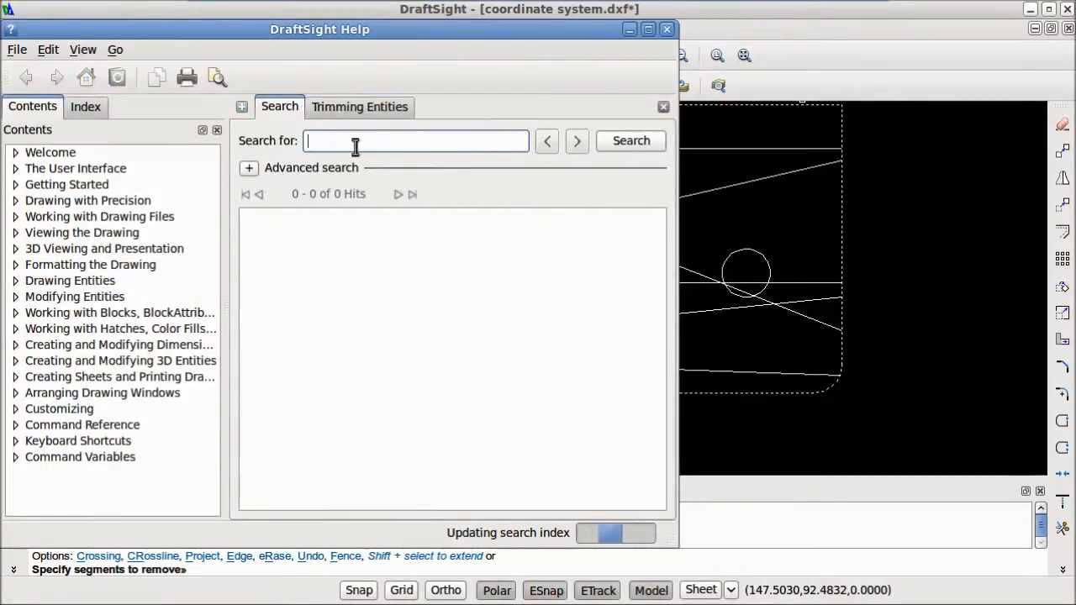
pyautogui.write('modi')
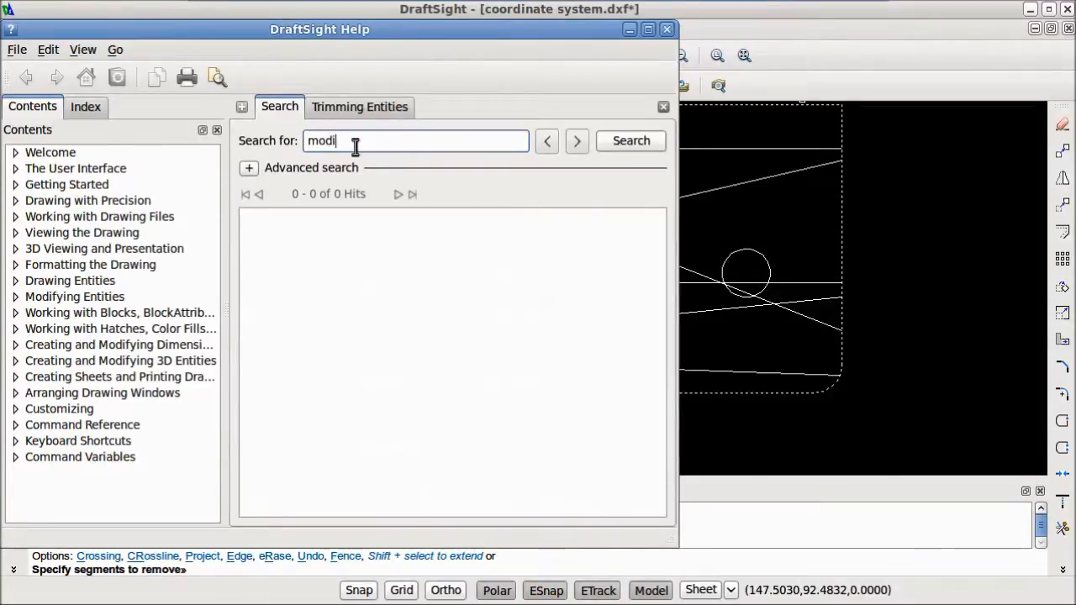
pyautogui.write('fying entities')
pyautogui.press('Return')
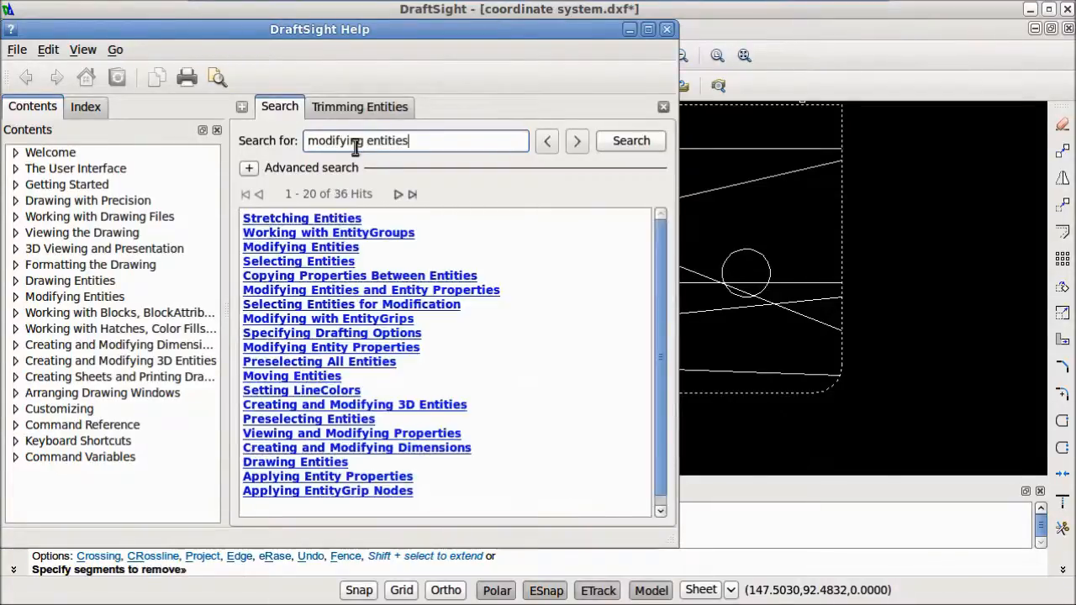
pyautogui.click(287, 249)
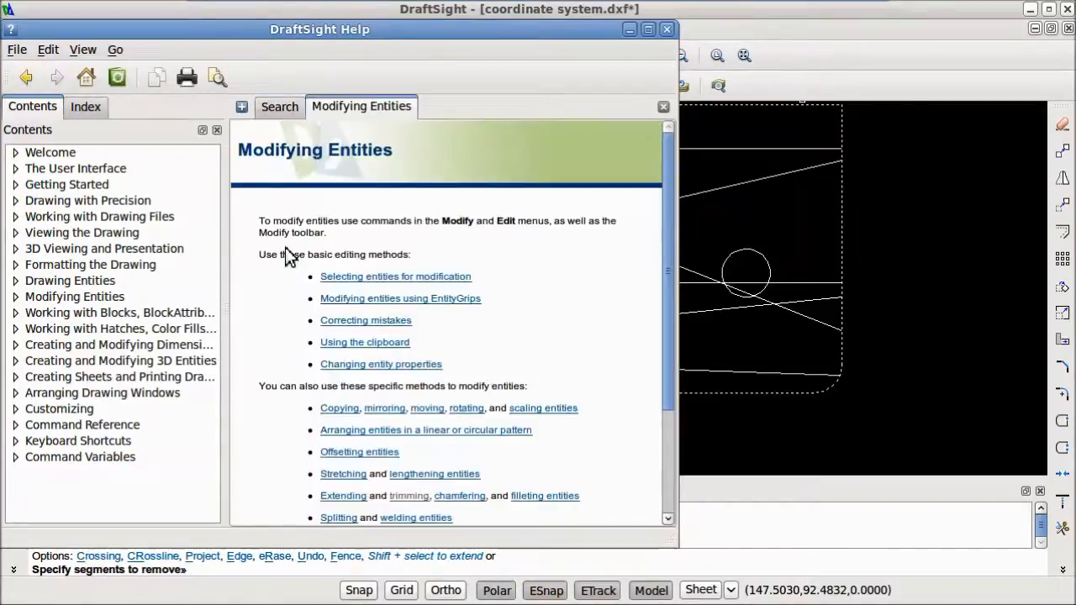